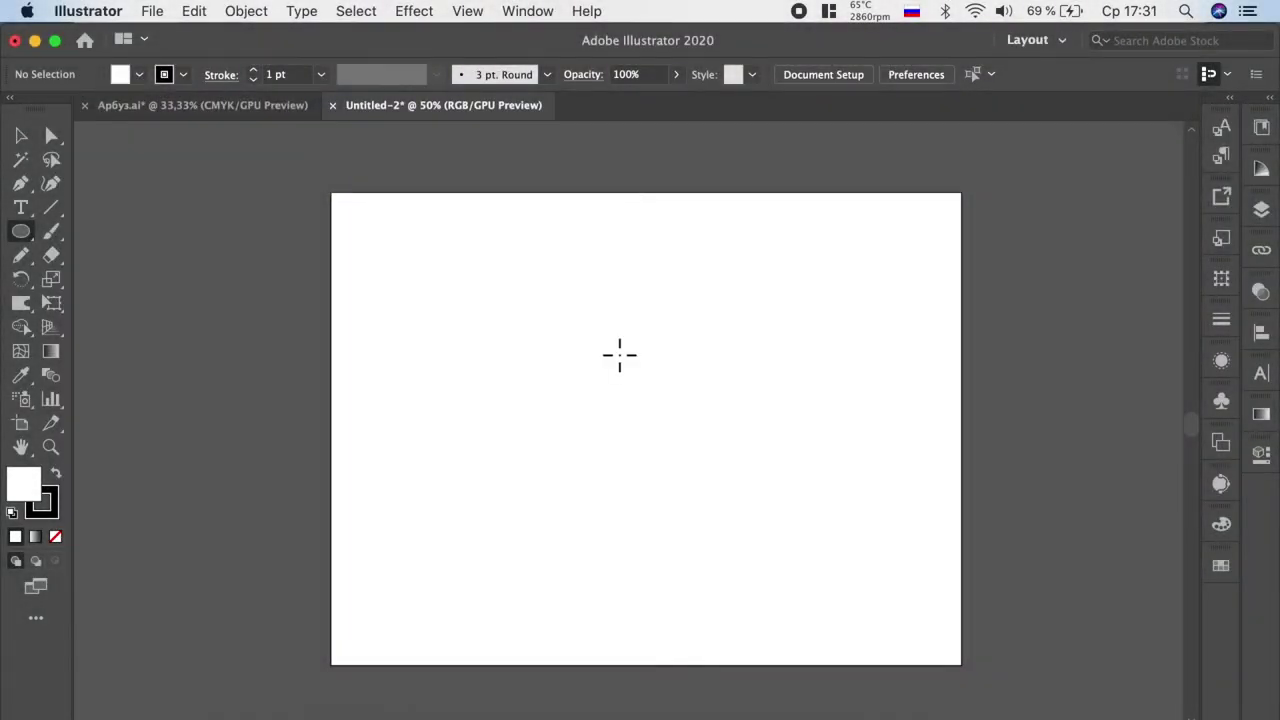
Step: Draw a small circle with a green fill and no stroke
{"action": "left_click_drag", "start_coordinate": [619, 354], "coordinate": [651, 337]}
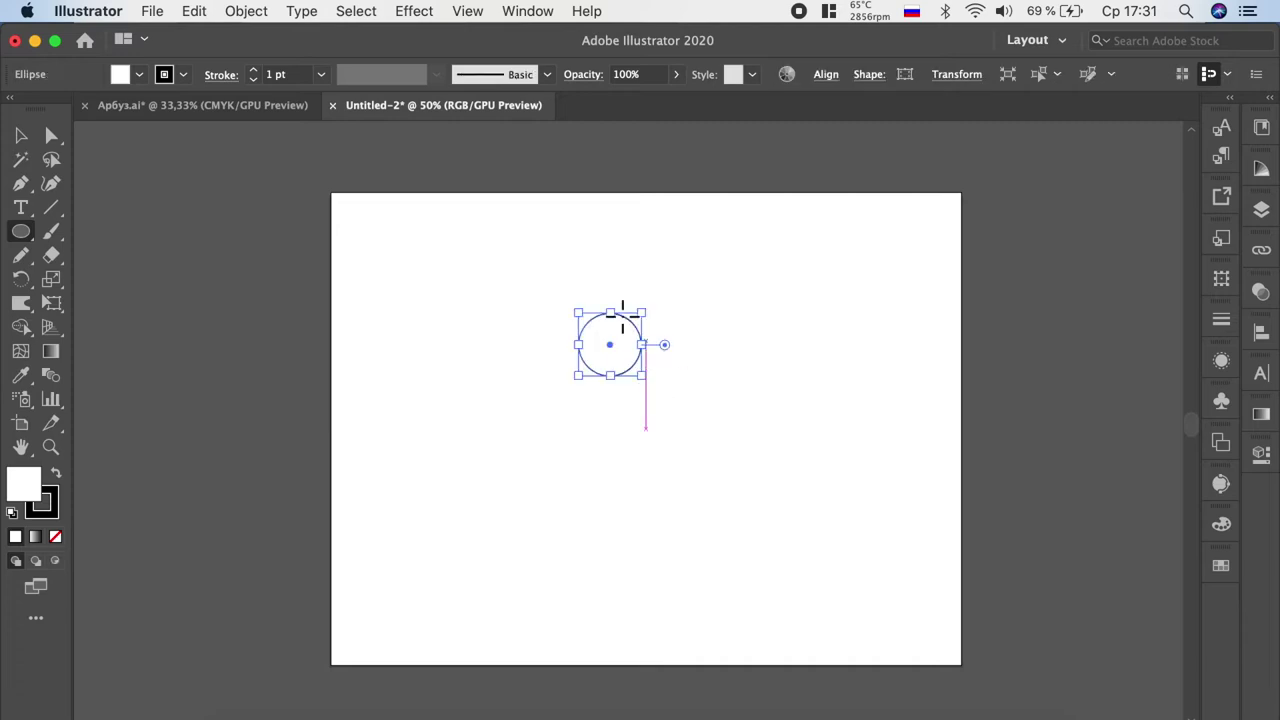
{"action": "key", "text": "super+equal"}
{"action": "key", "text": "super+equal"}
{"action": "key", "text": "super+equal"}
{"action": "key", "text": "super+equal"}
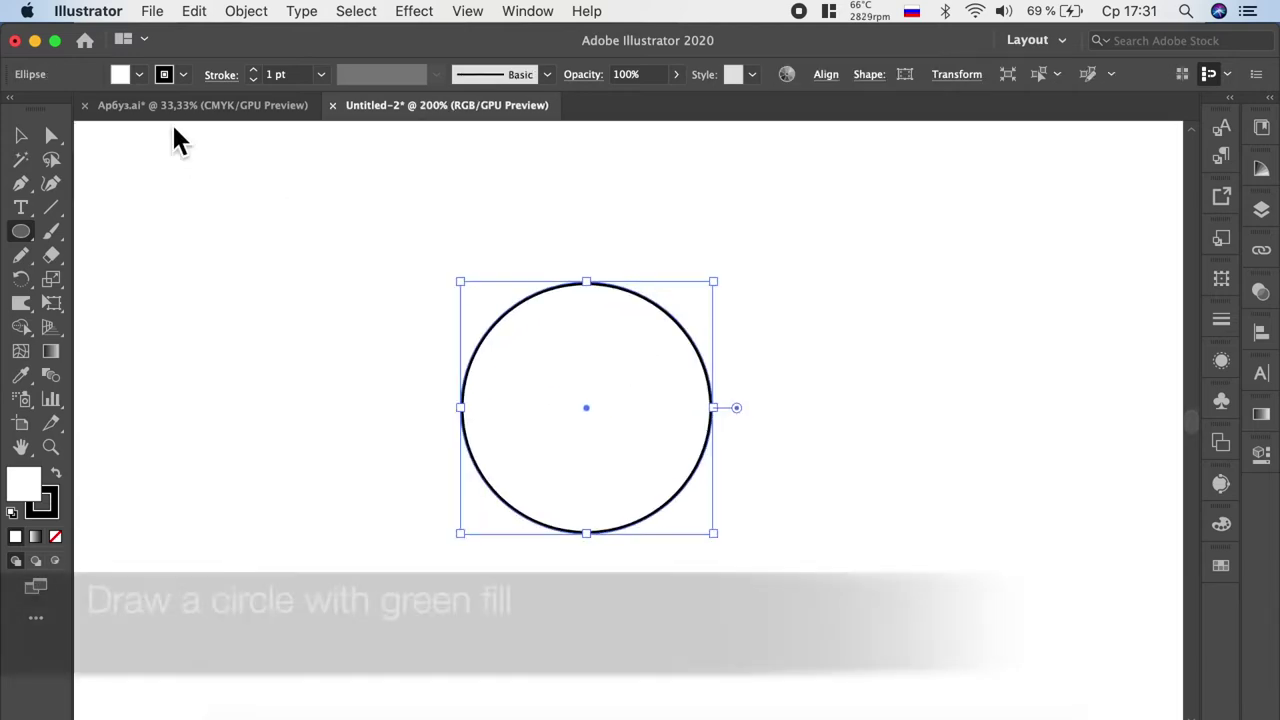
{"action": "left_click", "coordinate": [141, 77]}
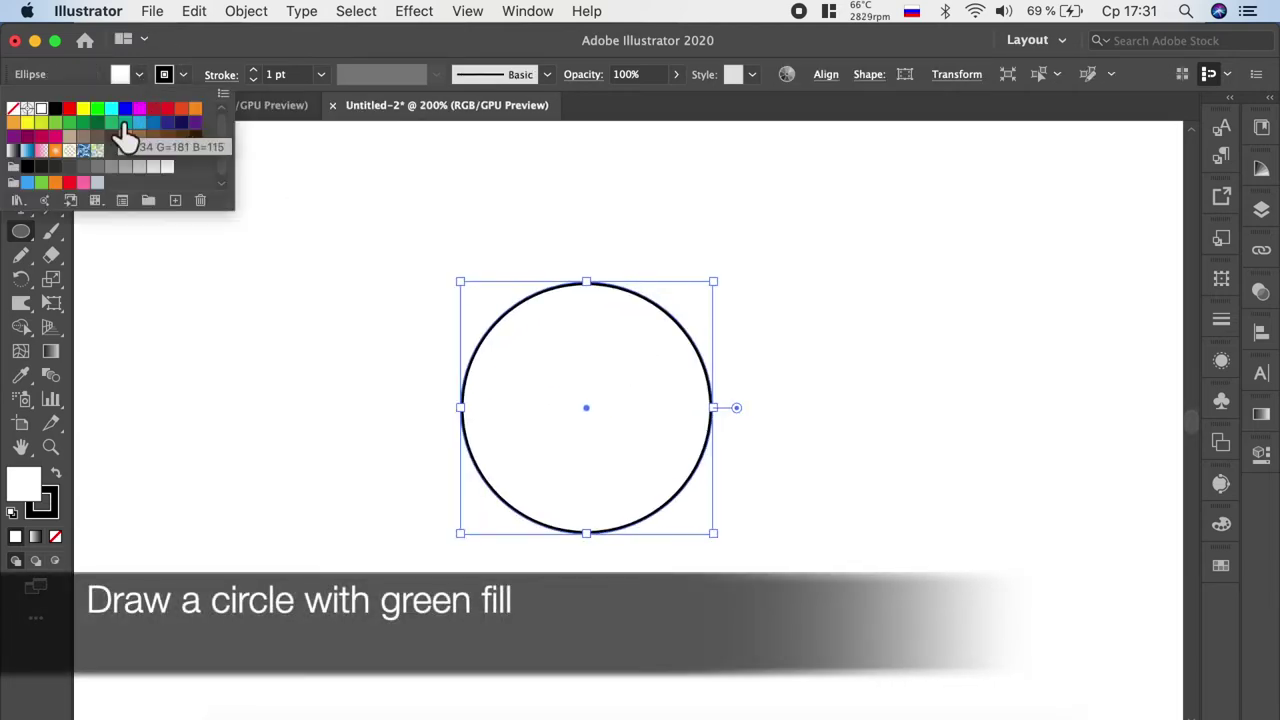
{"action": "left_click", "coordinate": [84, 124]}
{"action": "left_click", "coordinate": [190, 80]}
{"action": "left_click", "coordinate": [14, 110]}
{"action": "left_click", "coordinate": [234, 320]}
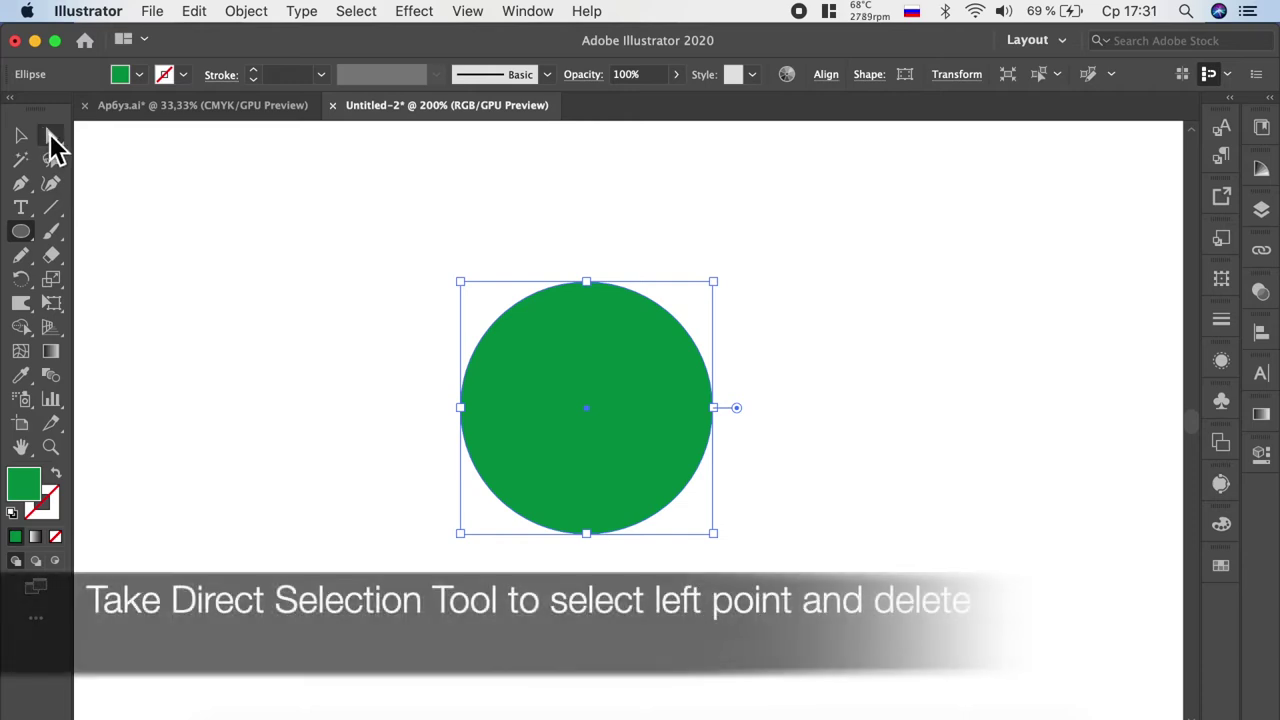
Step: Delete the circle's left anchor point, leaving only its right half
{"action": "left_click", "coordinate": [50, 138]}
{"action": "left_click", "coordinate": [460, 408]}
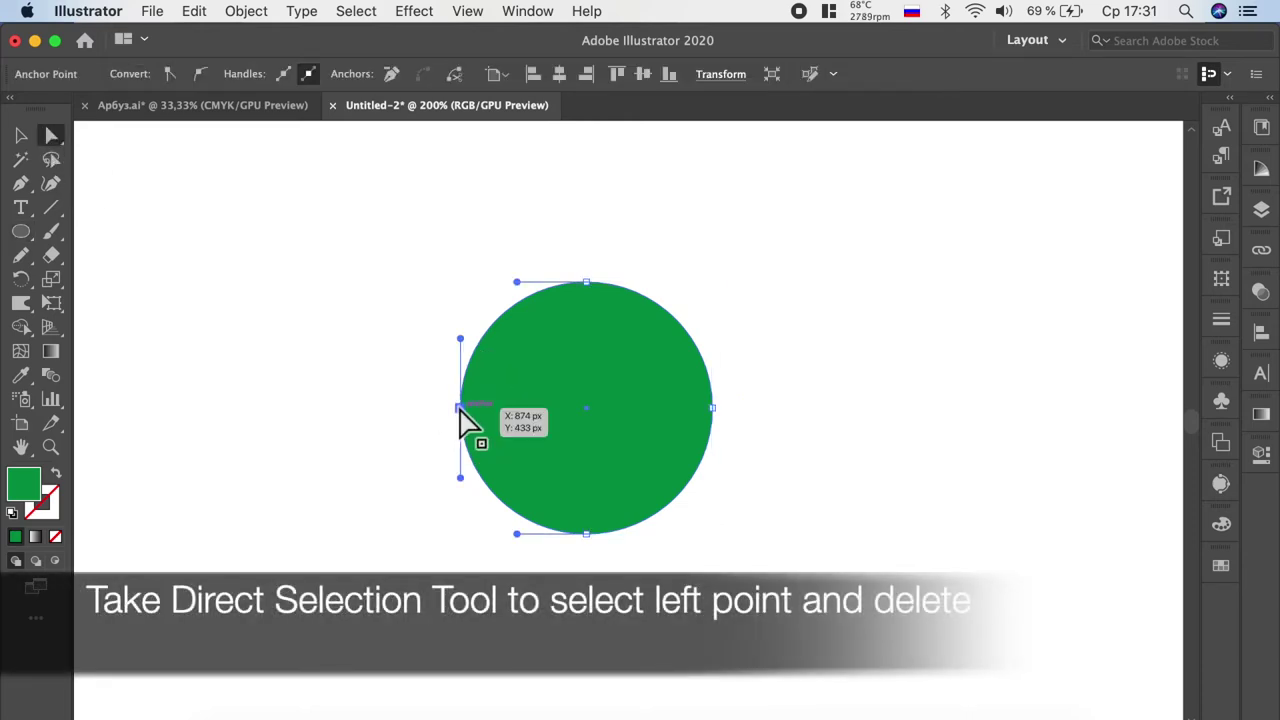
{"action": "key", "text": "Delete"}
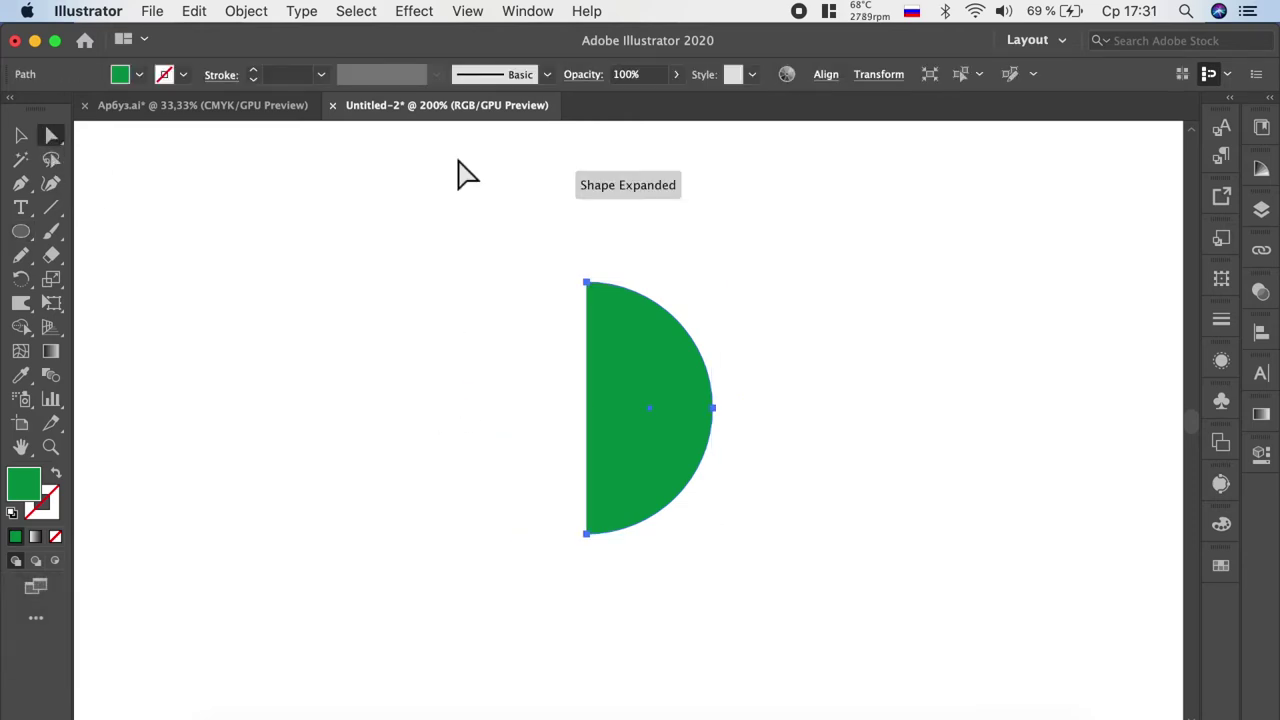
{"action": "left_click", "coordinate": [426, 14]}
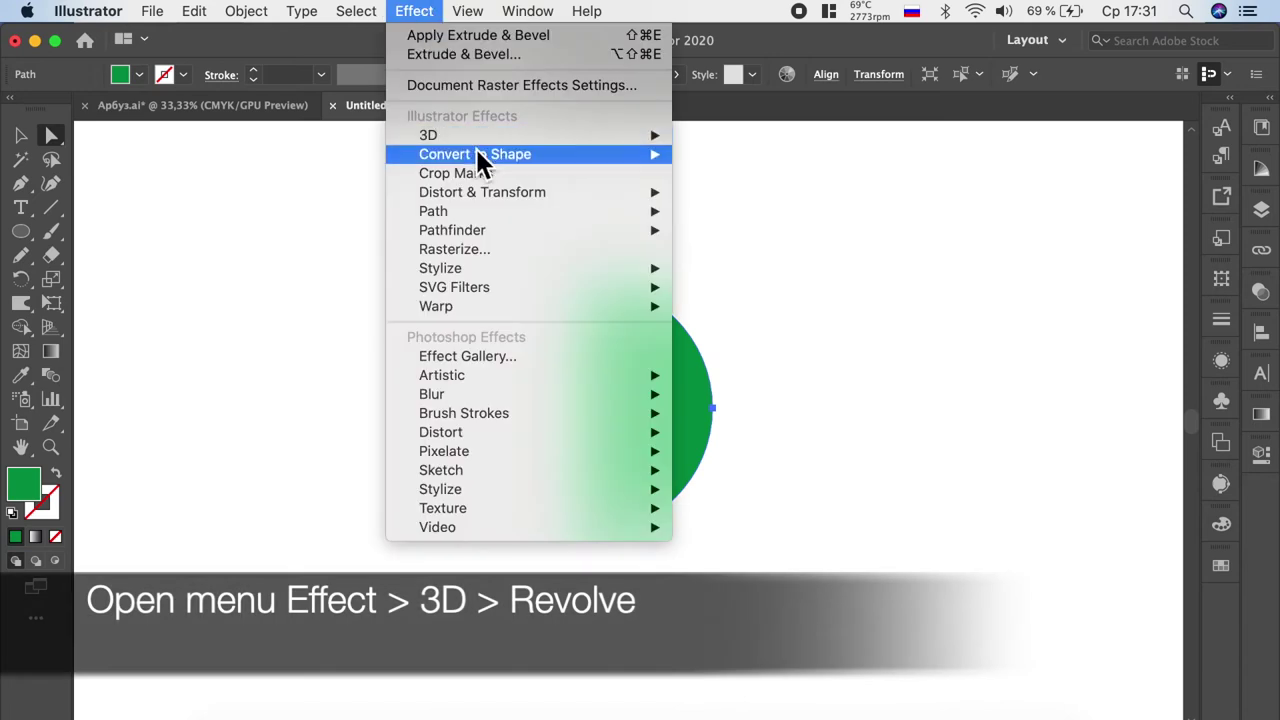
Step: Apply a 3D Revolve with default settings to make the green half-circle a sphere
{"action": "mouse_move", "coordinate": [428, 135]}
{"action": "left_click", "coordinate": [729, 153]}
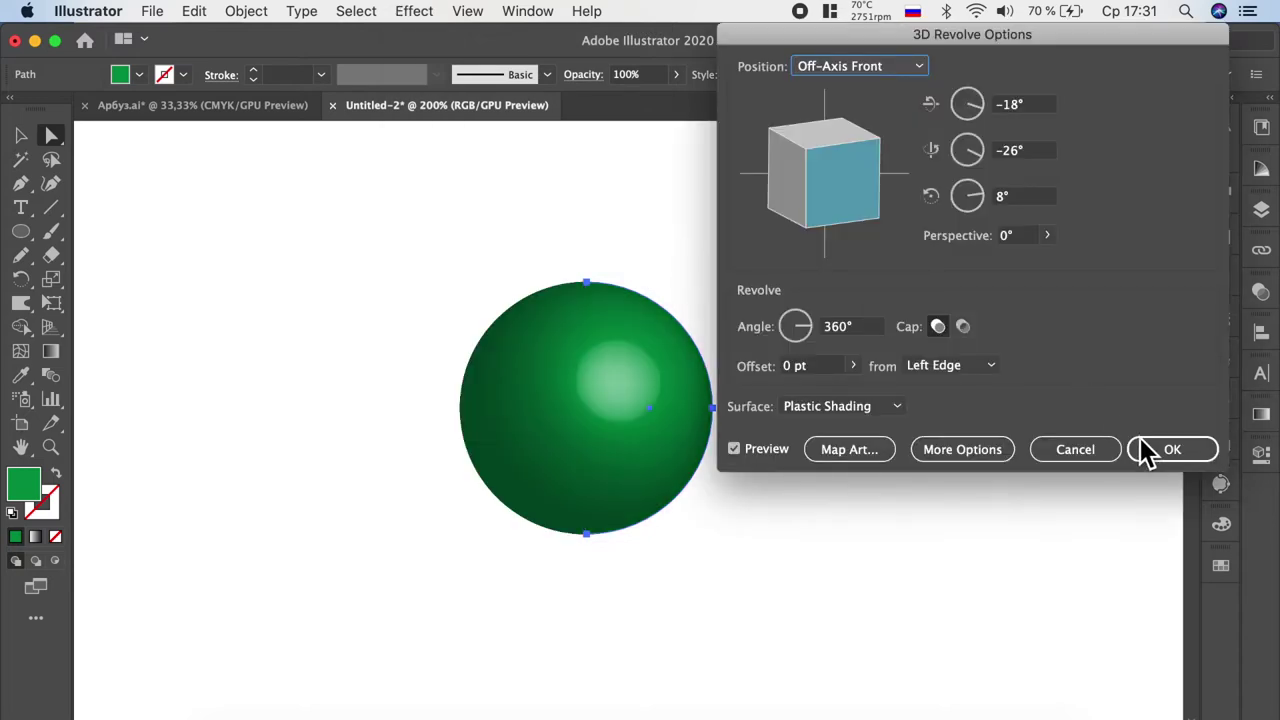
{"action": "left_click", "coordinate": [1162, 453]}
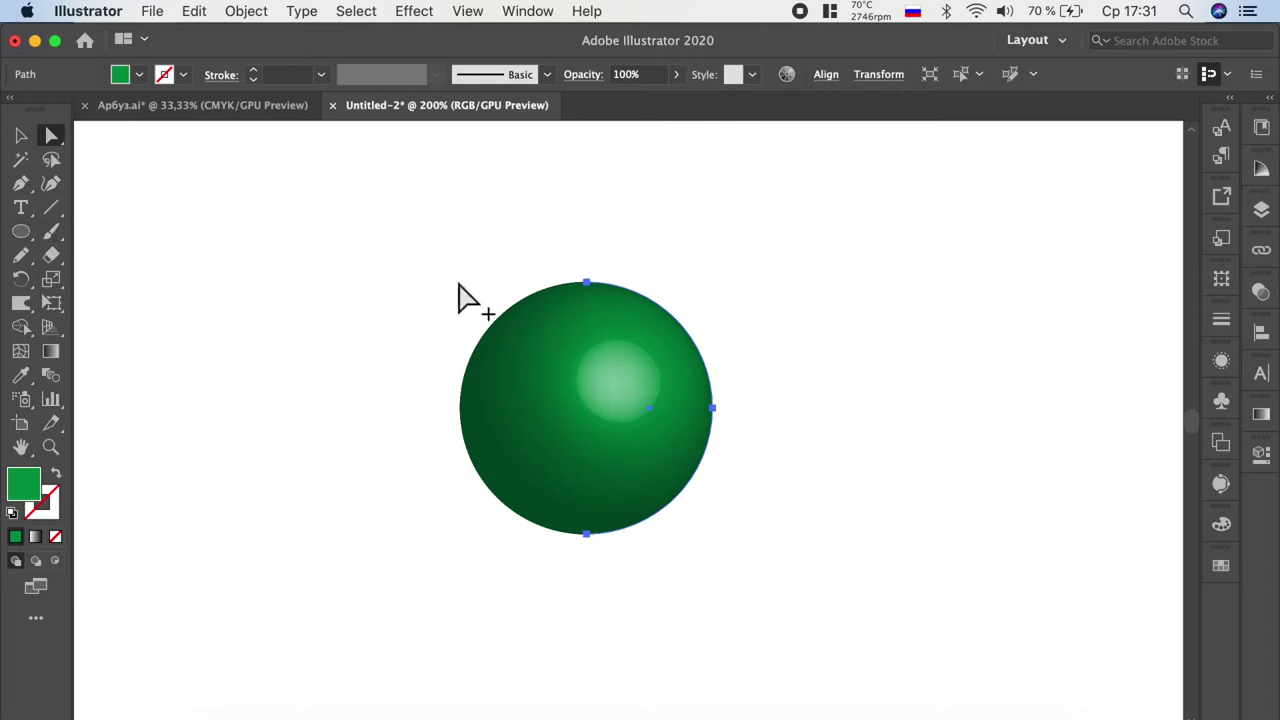
{"action": "left_click", "coordinate": [20, 233]}
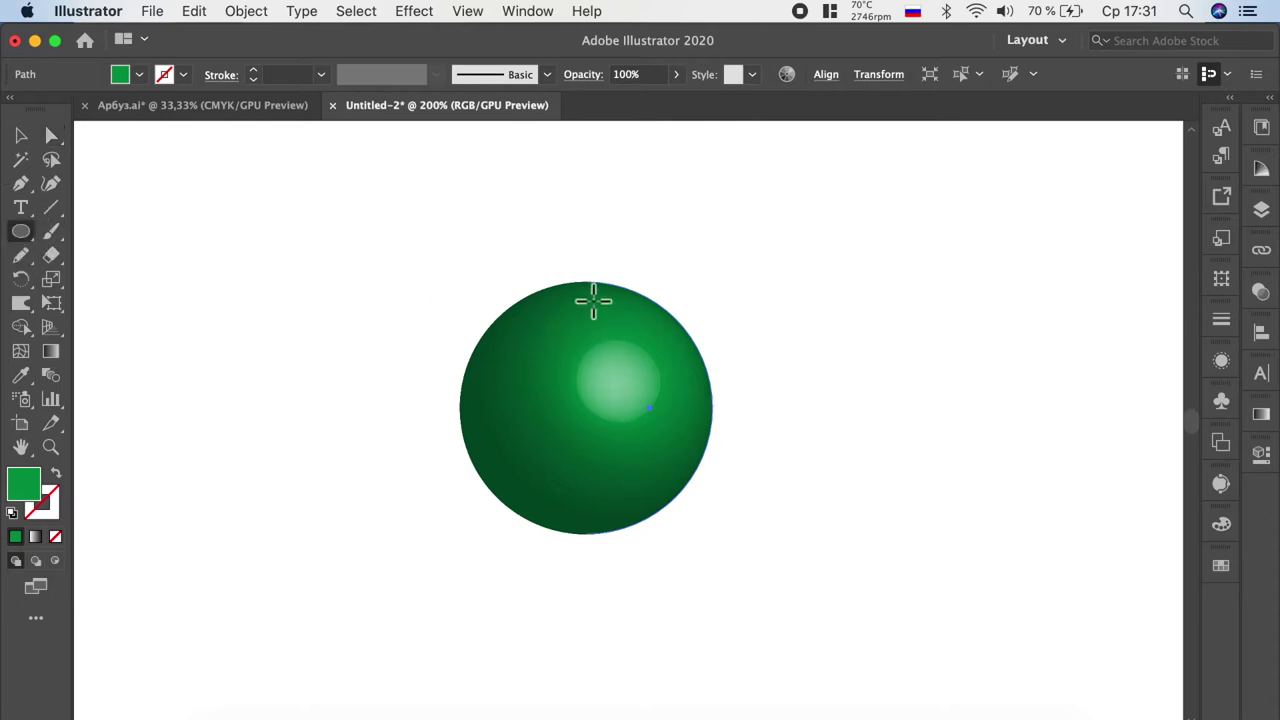
Step: Draw a tall narrow ellipse and move it to the left of the sphere
{"action": "left_click_drag", "start_coordinate": [571, 286], "coordinate": [650, 518]}
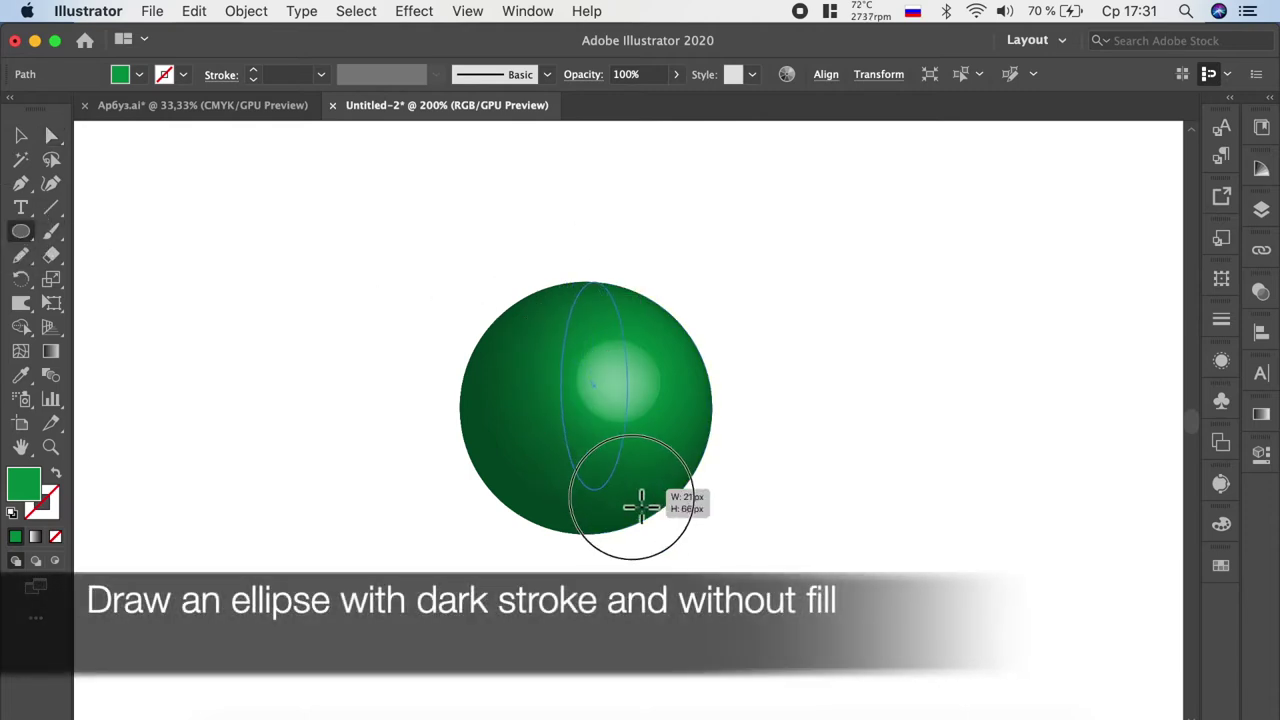
{"action": "left_click_drag", "start_coordinate": [650, 518], "coordinate": [653, 535]}
{"action": "left_click", "coordinate": [21, 135]}
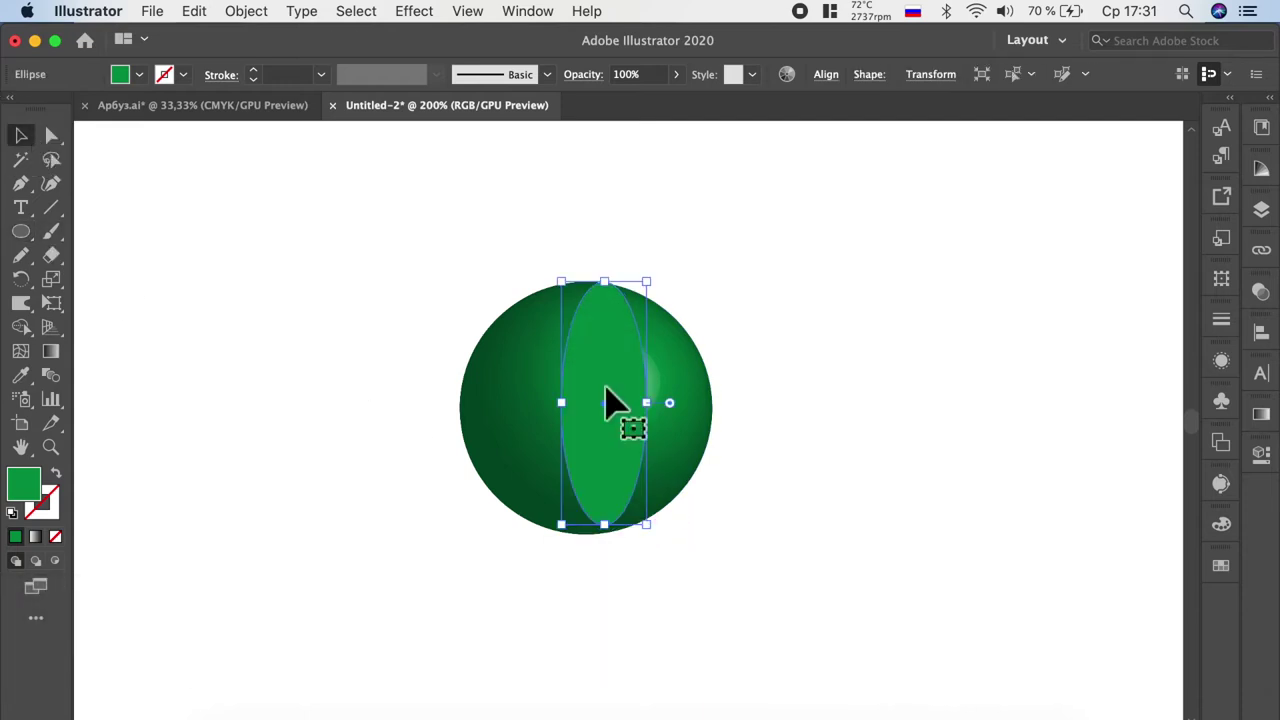
{"action": "left_click_drag", "start_coordinate": [648, 403], "coordinate": [389, 412]}
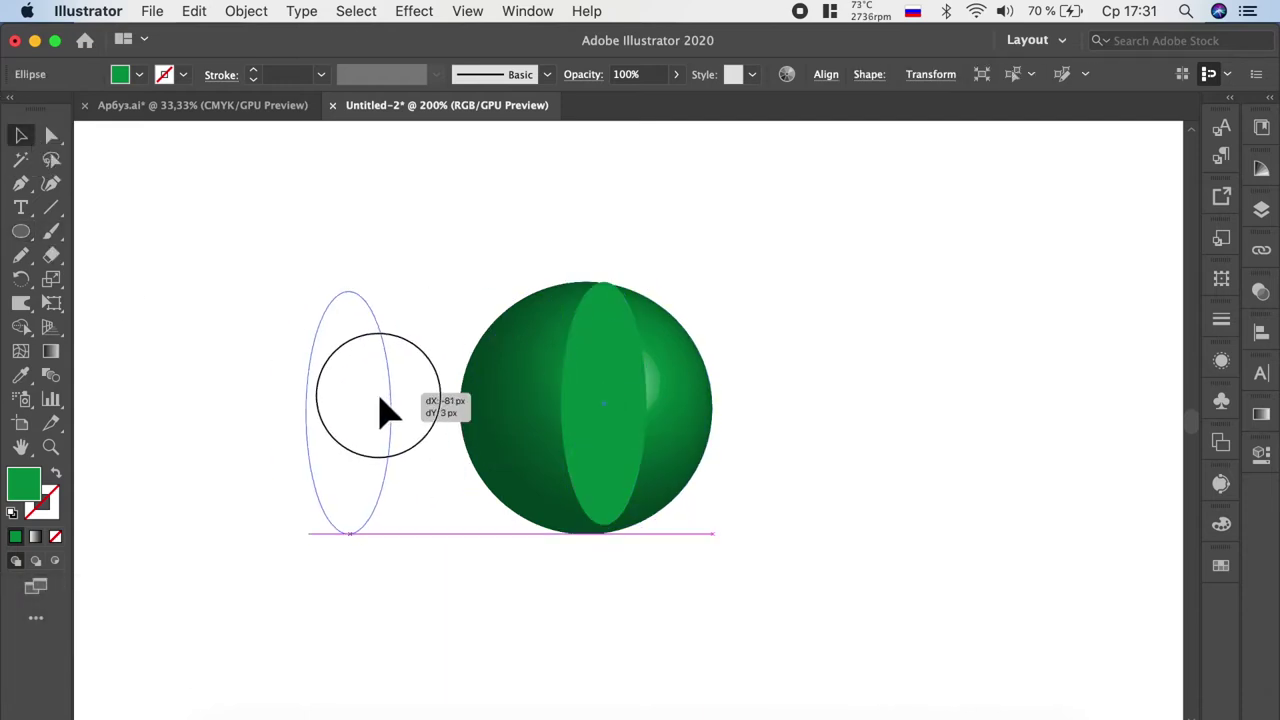
Step: Swap the ellipse's fill and stroke, and darken its green outline in the Color Picker
{"action": "left_click", "coordinate": [58, 476]}
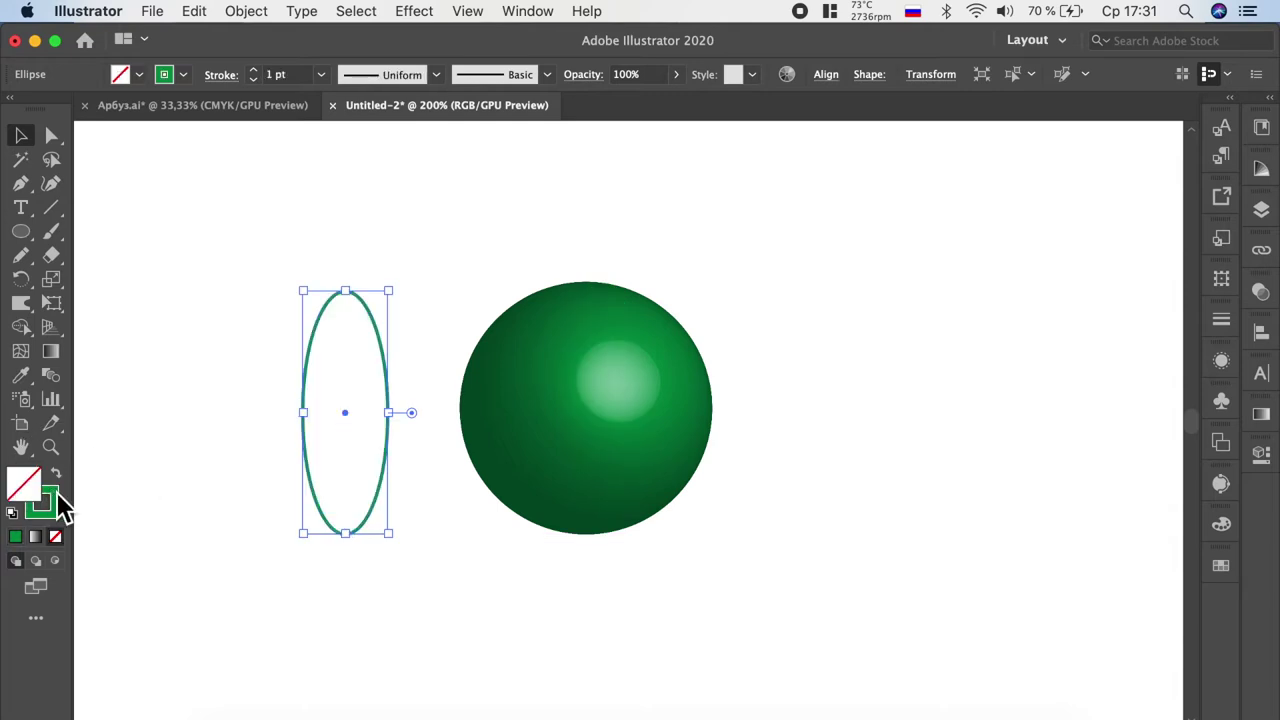
{"action": "left_click", "coordinate": [56, 492]}
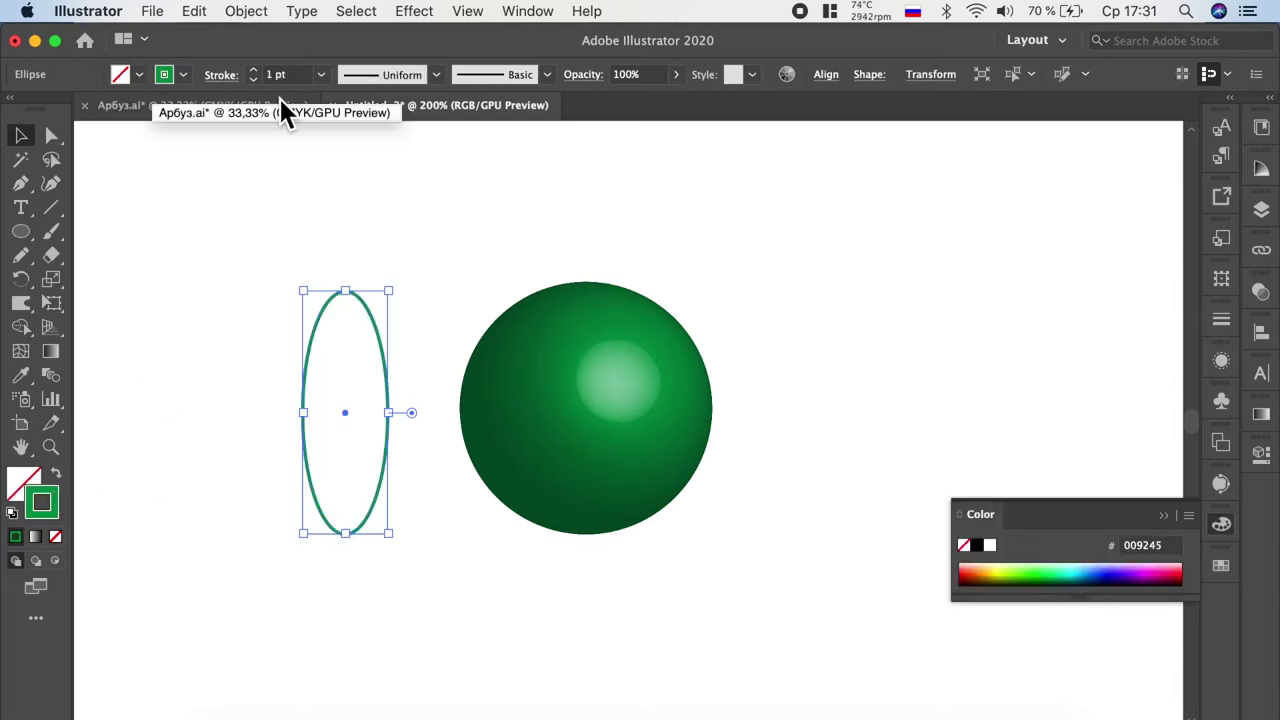
{"action": "double_click", "coordinate": [52, 496]}
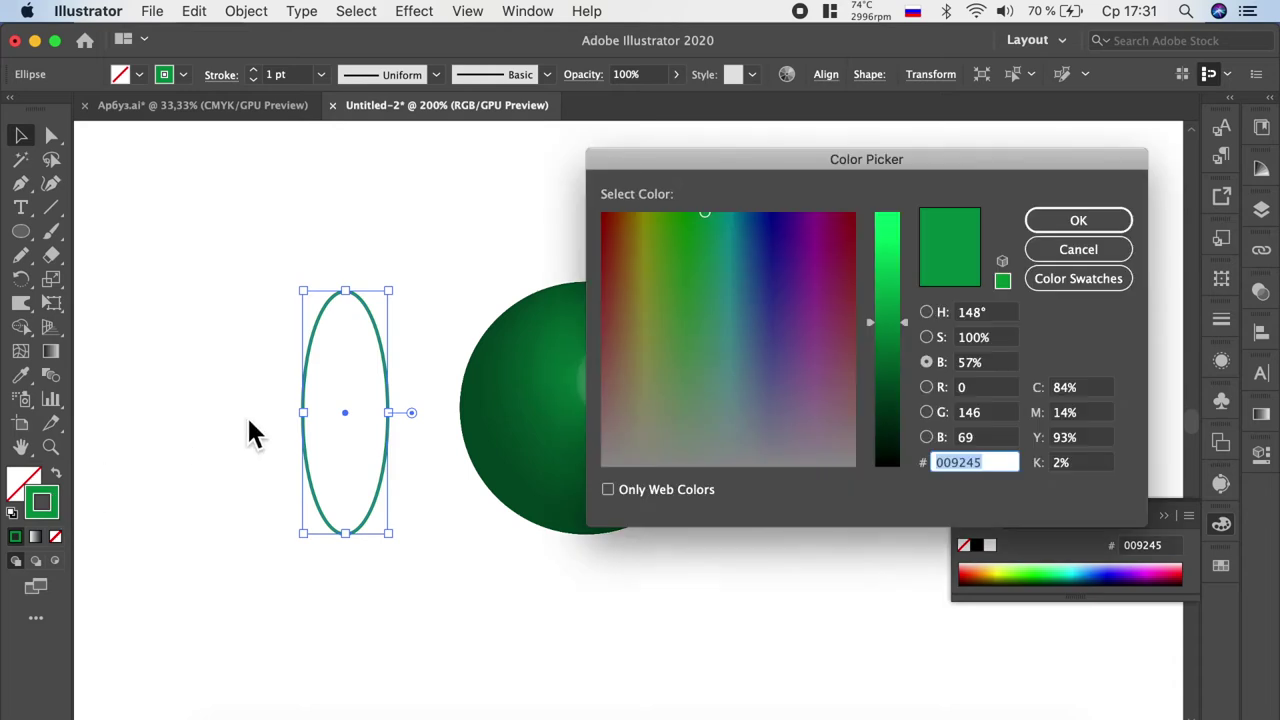
{"action": "mouse_move", "coordinate": [908, 334]}
{"action": "left_mouse_down"}
{"action": "mouse_move", "coordinate": [918, 365]}
{"action": "mouse_move", "coordinate": [903, 394]}
{"action": "left_mouse_up"}
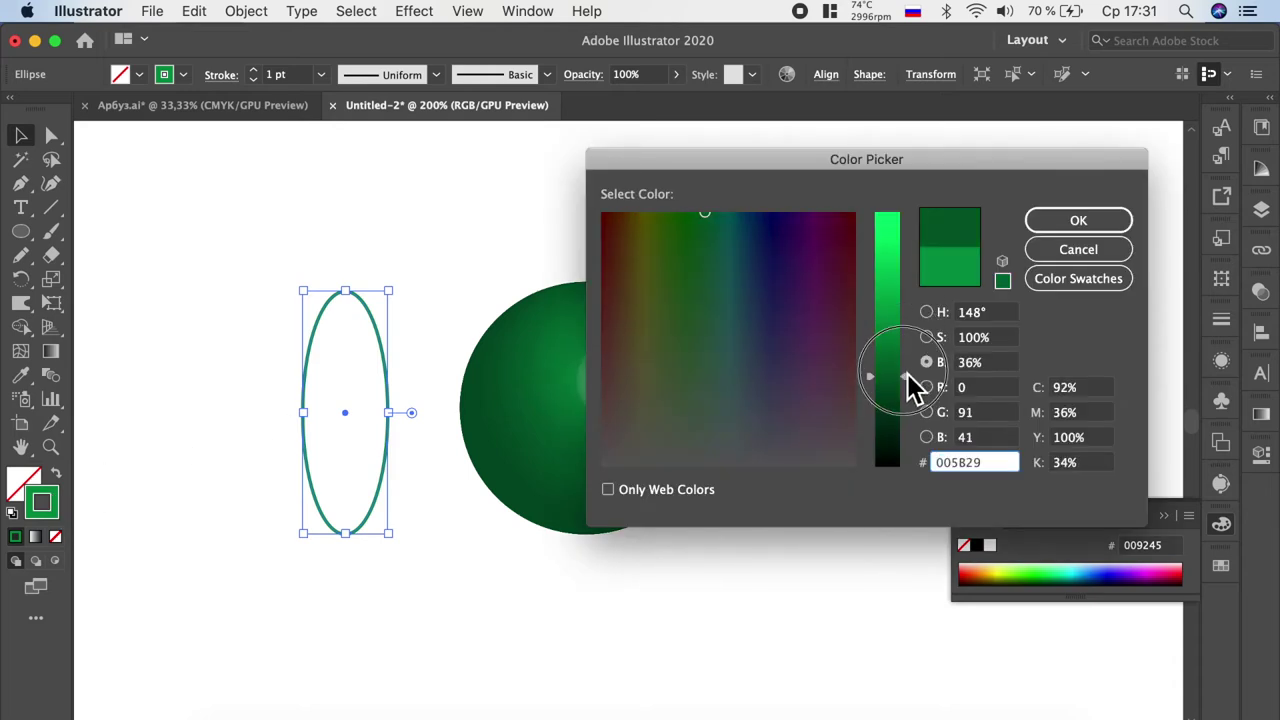
{"action": "left_click", "coordinate": [1081, 220]}
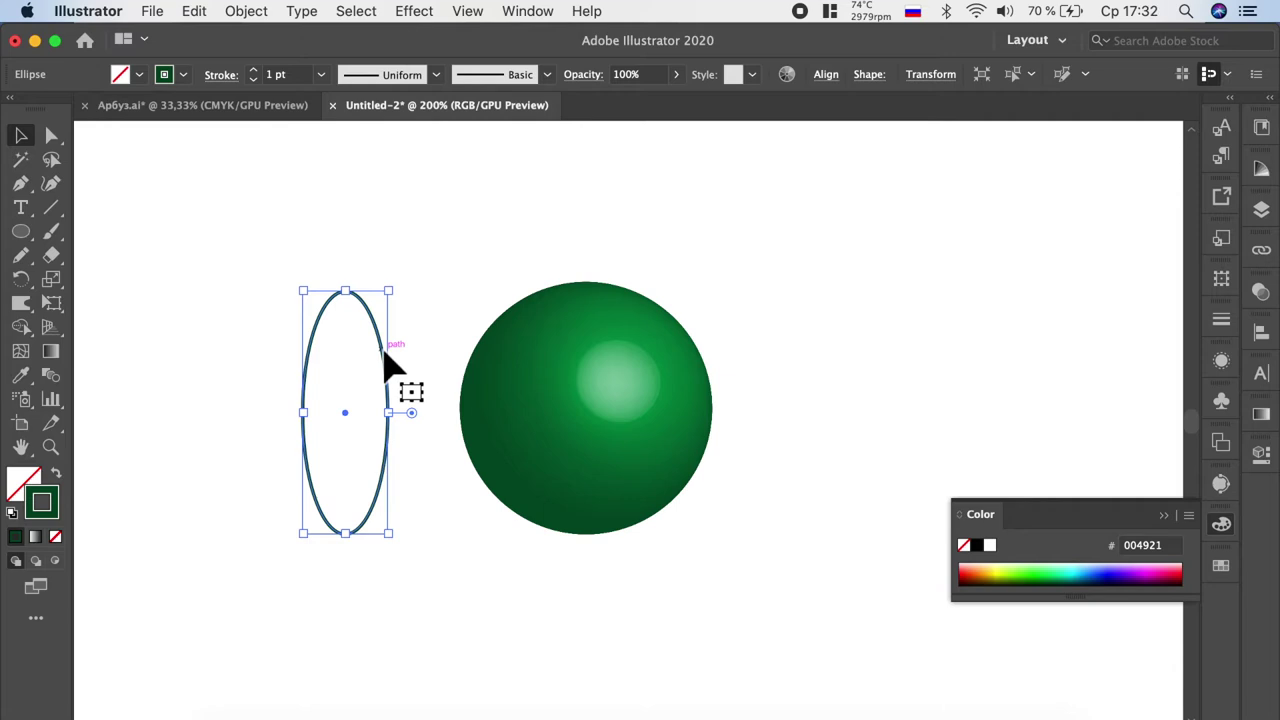
Step: Paste two progressively wider copies of the ellipse in place, then select all three
{"action": "key", "text": "super+shift+b"}
{"action": "key", "text": "super+shift+b"}
{"action": "left_click_drag", "start_coordinate": [401, 424], "coordinate": [434, 434]}
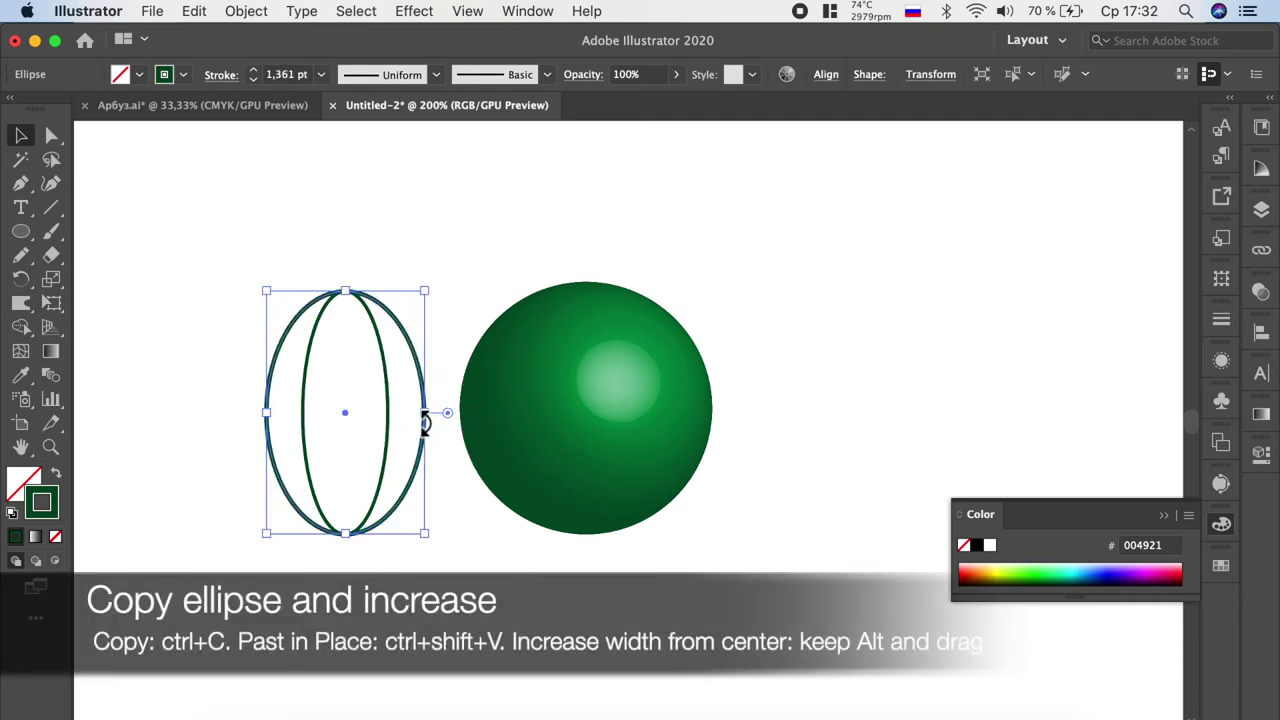
{"action": "key", "text": "super+shift+b"}
{"action": "key", "text": "super+shift+b"}
{"action": "left_click_drag", "start_coordinate": [438, 424], "coordinate": [468, 432]}
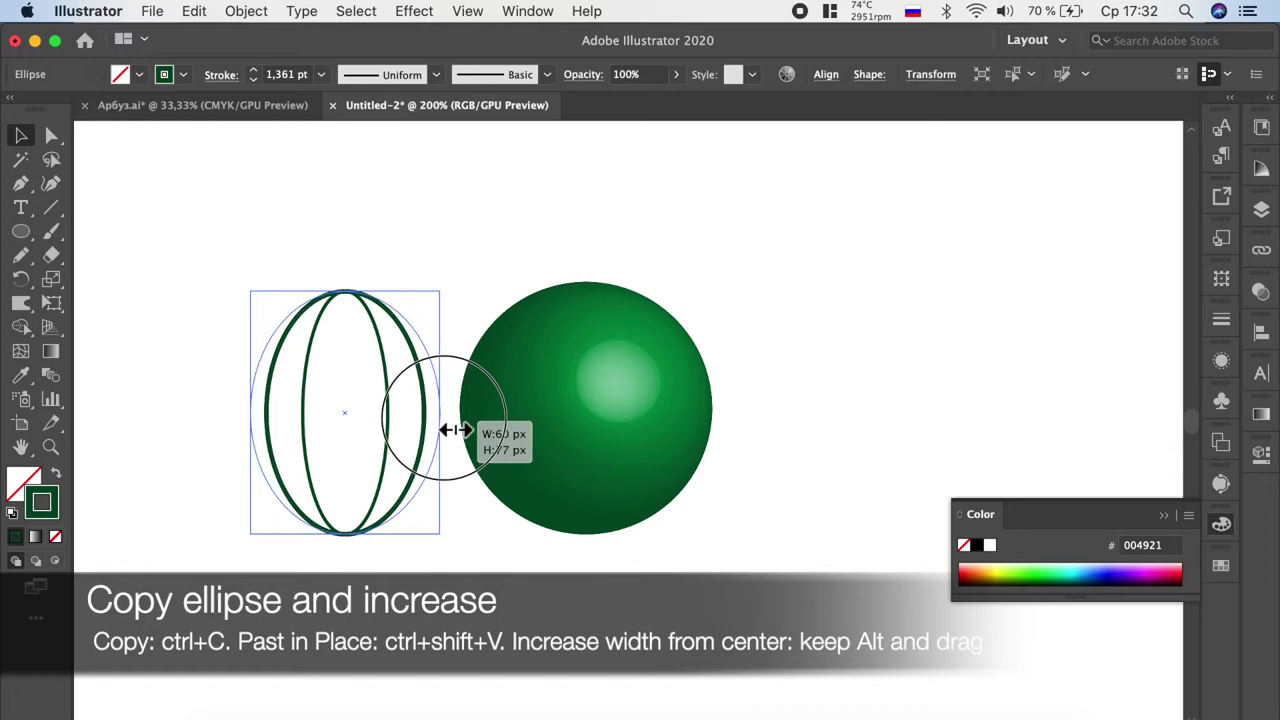
{"action": "left_click_drag", "start_coordinate": [468, 432], "coordinate": [471, 430]}
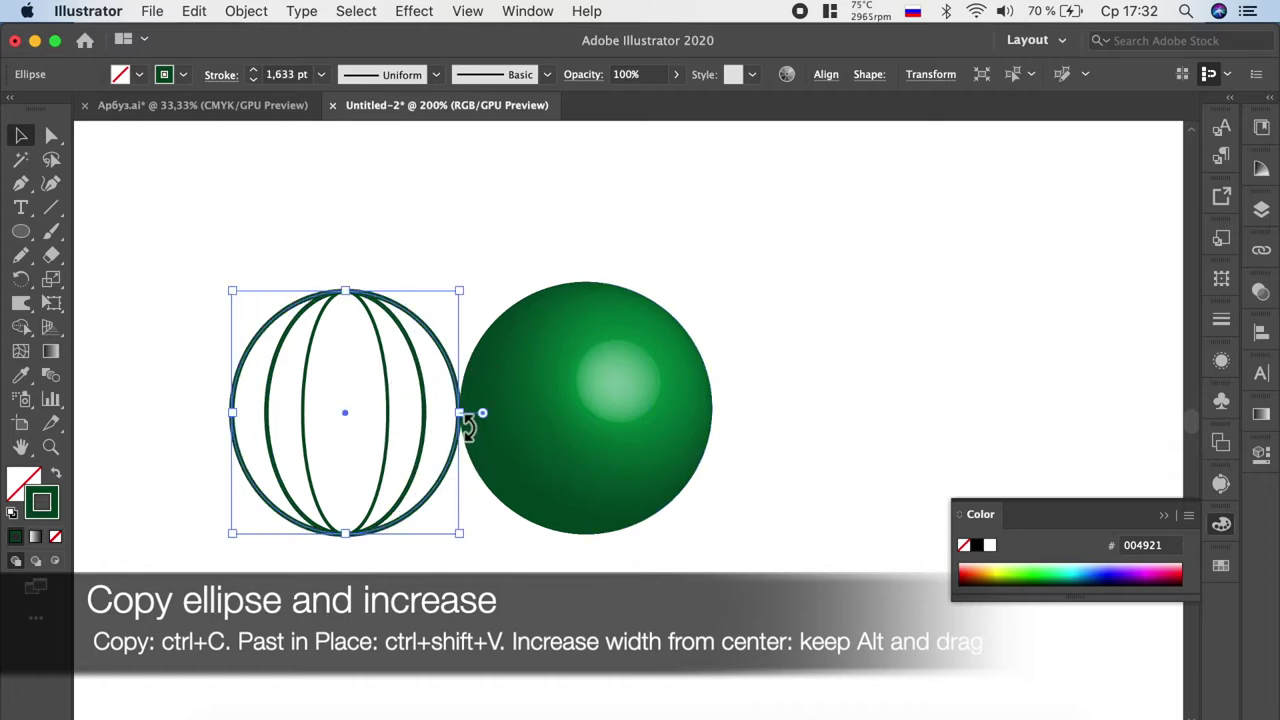
{"action": "left_click_drag", "start_coordinate": [241, 234], "coordinate": [404, 589]}
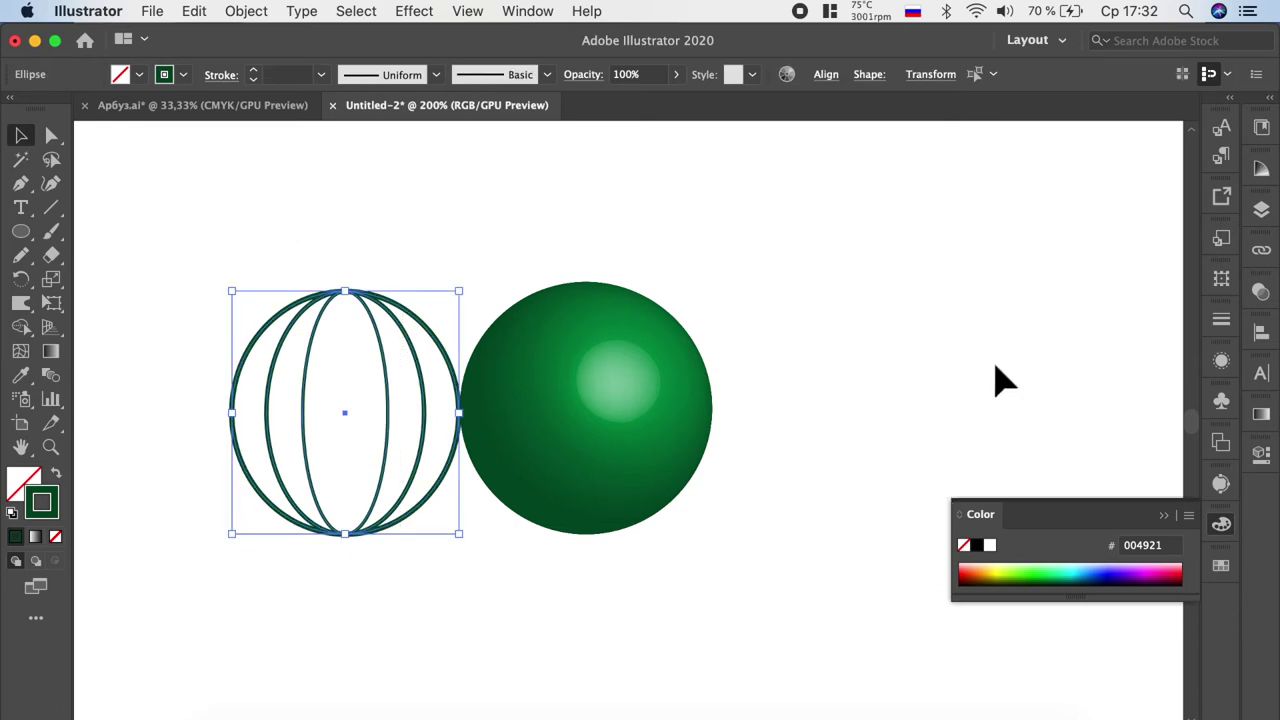
Step: Show the Brushes panel and load the Artistic_Paintbrush brush library
{"action": "left_click", "coordinate": [530, 12]}
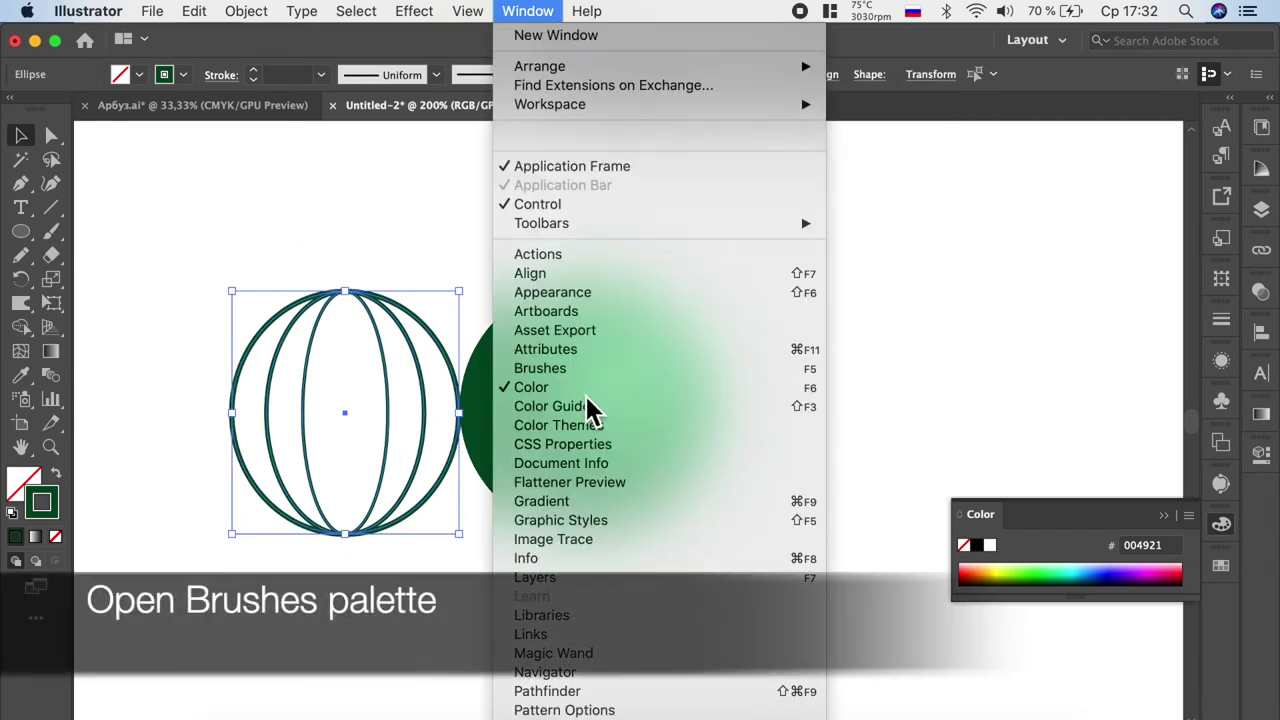
{"action": "left_click", "coordinate": [590, 386]}
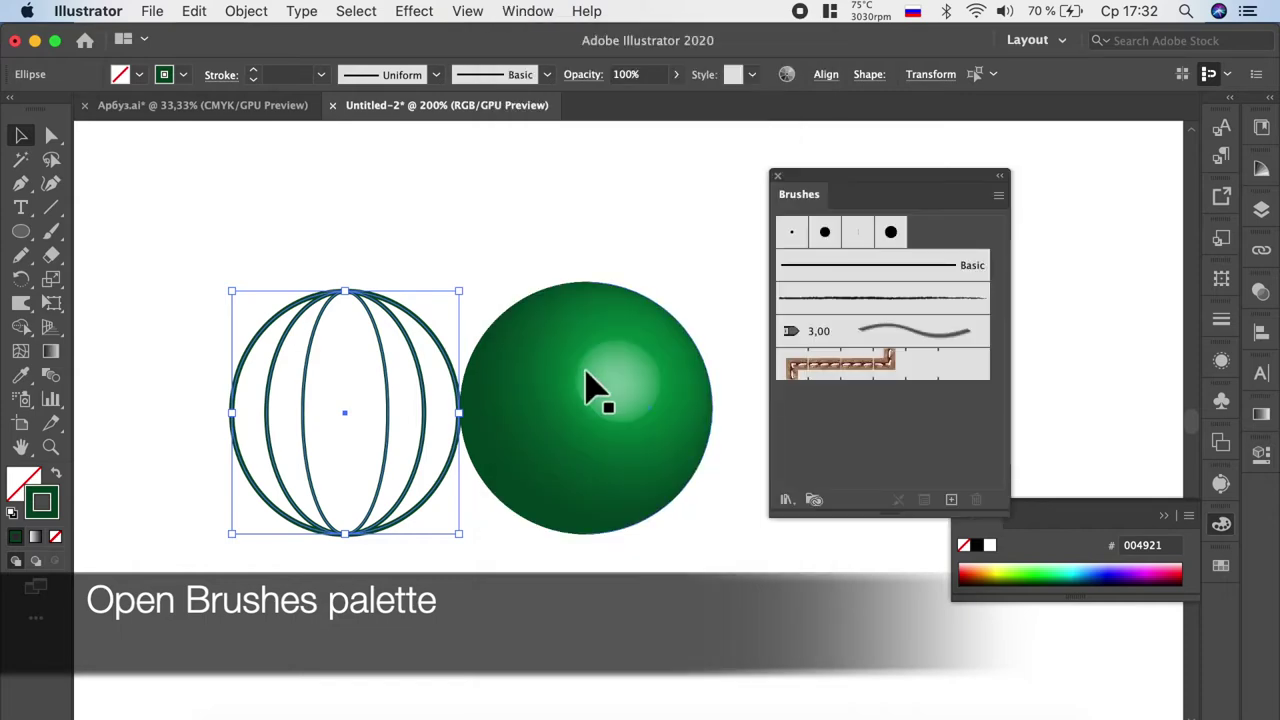
{"action": "left_click", "coordinate": [790, 502]}
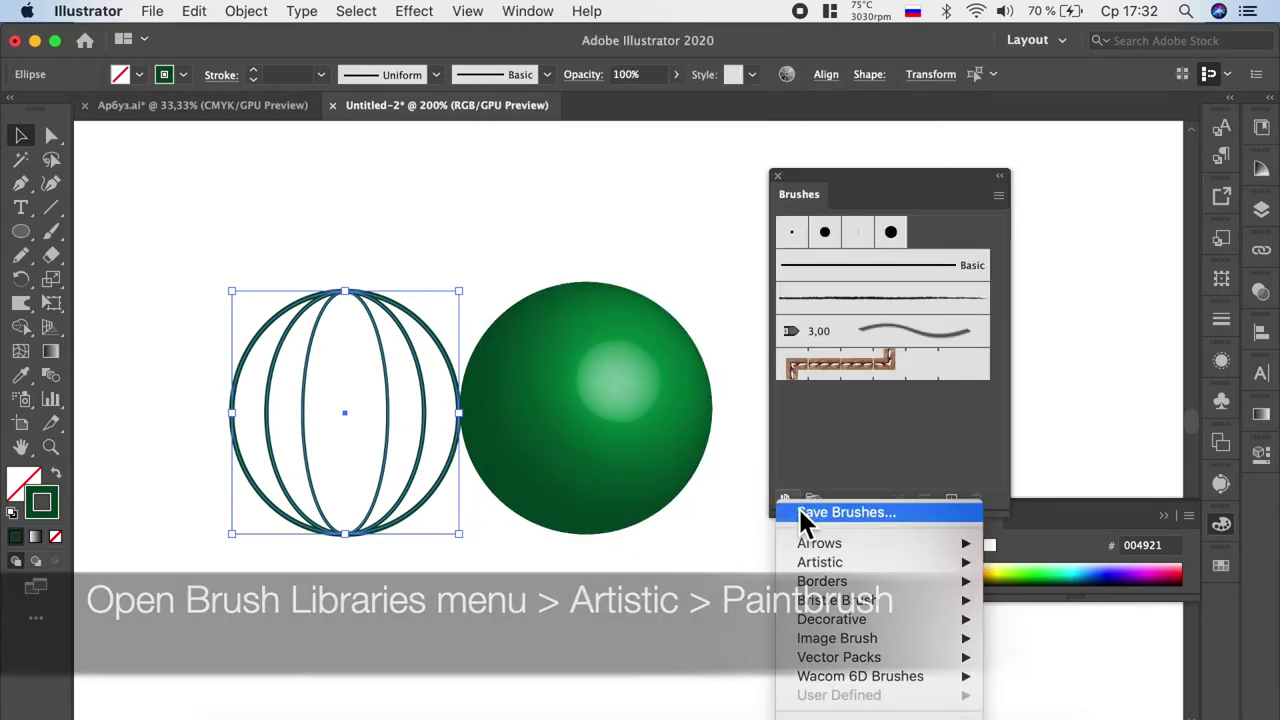
{"action": "mouse_move", "coordinate": [820, 562]}
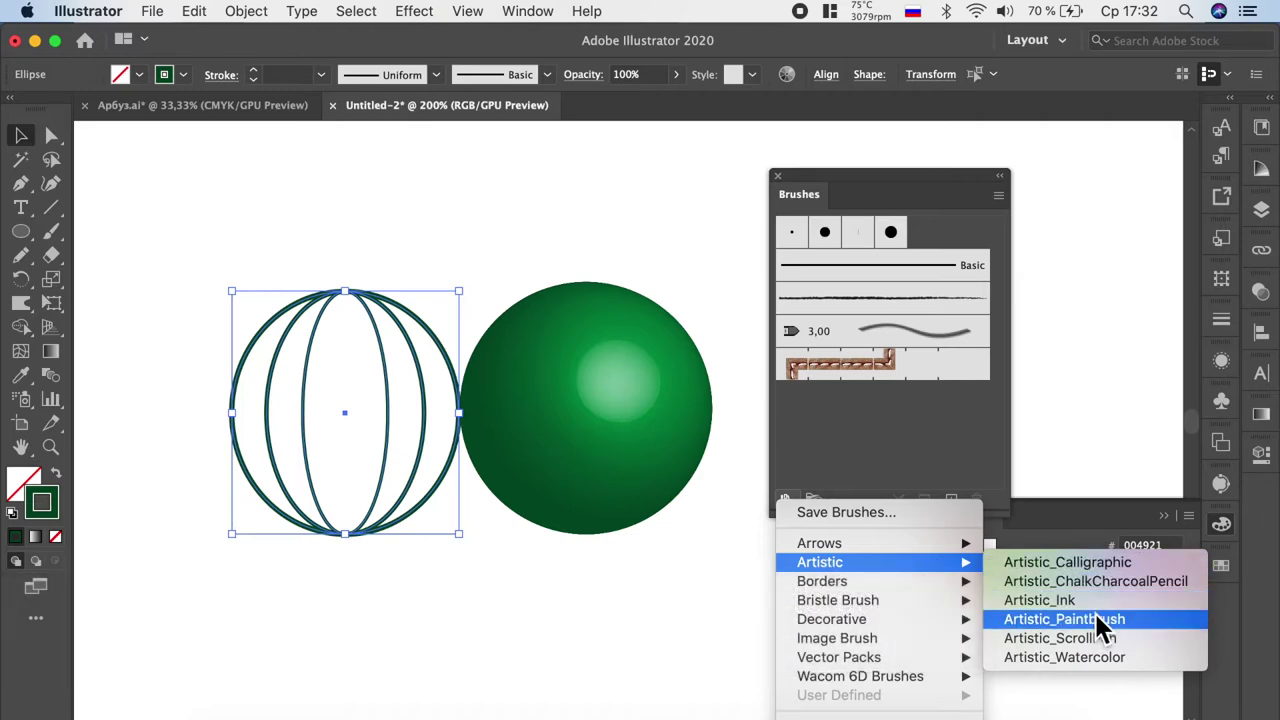
{"action": "left_click", "coordinate": [1100, 620]}
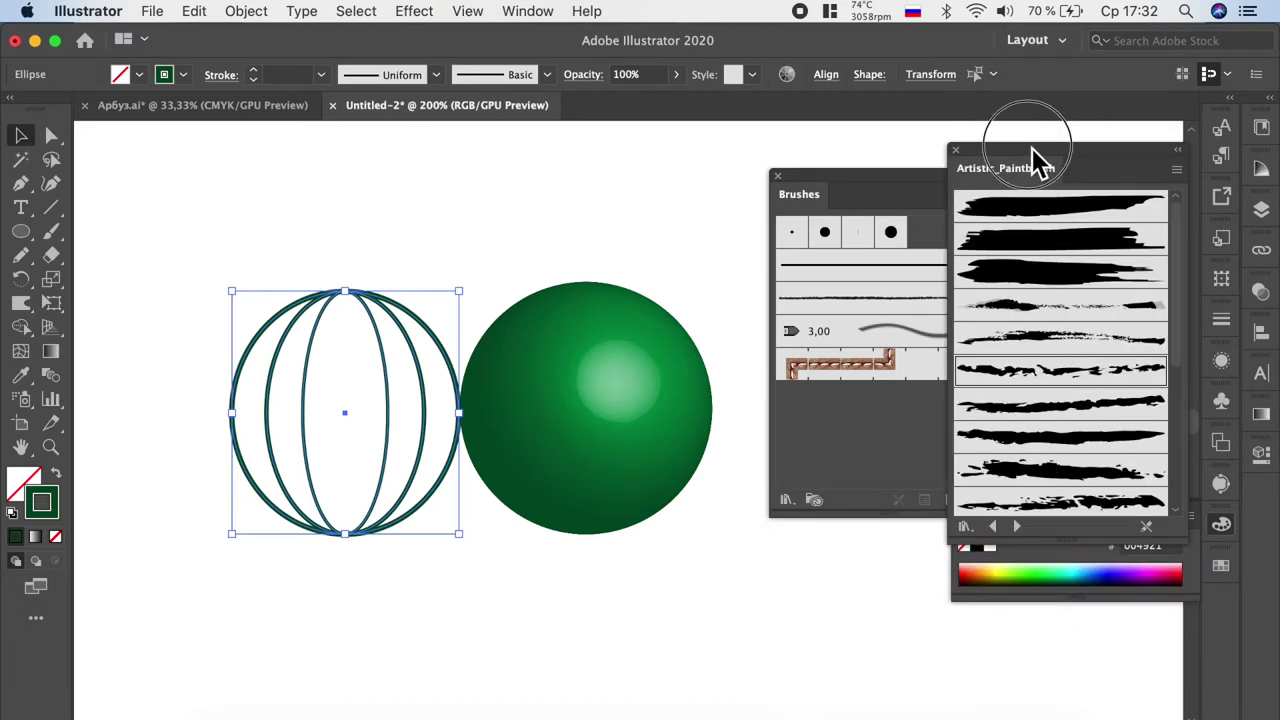
{"action": "left_click_drag", "start_coordinate": [1034, 152], "coordinate": [797, 152]}
Step: Apply a rough artistic paintbrush stroke to the stripe ellipses
{"action": "scroll", "coordinate": [840, 315], "scroll_direction": "down", "scroll_amount": 1}
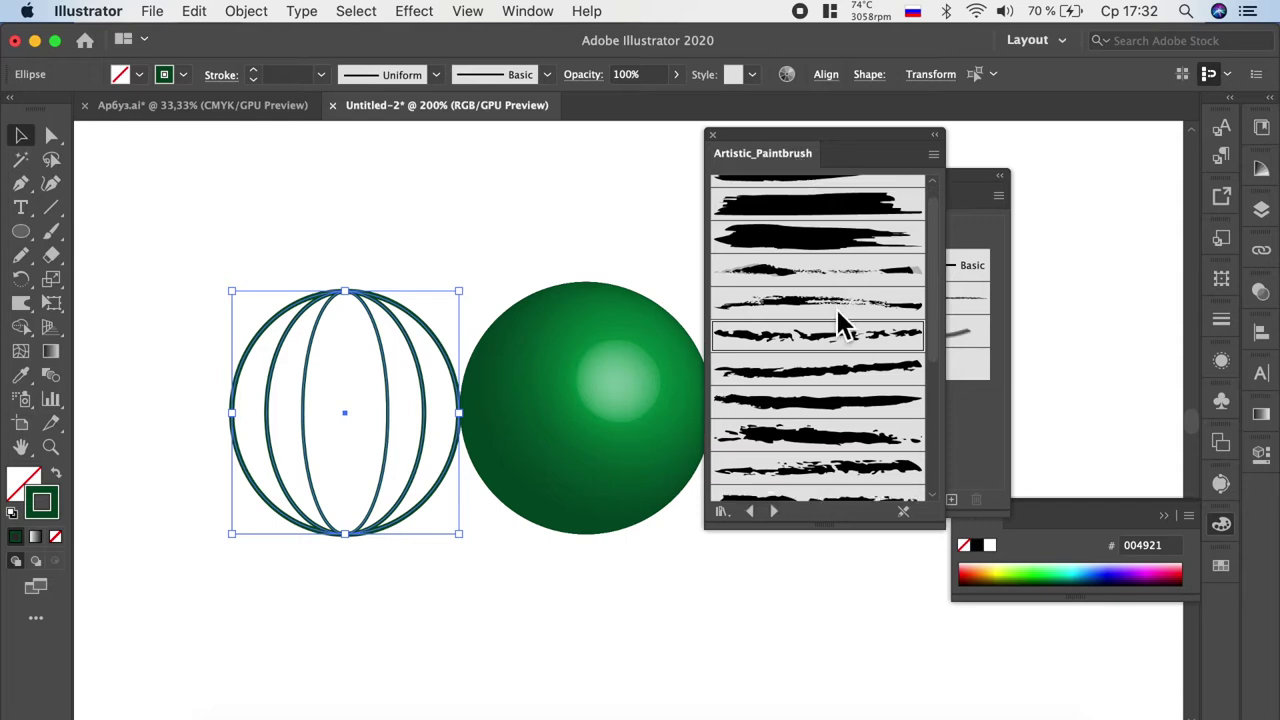
{"action": "scroll", "coordinate": [840, 315], "scroll_direction": "down", "scroll_amount": 1}
{"action": "left_click", "coordinate": [830, 300]}
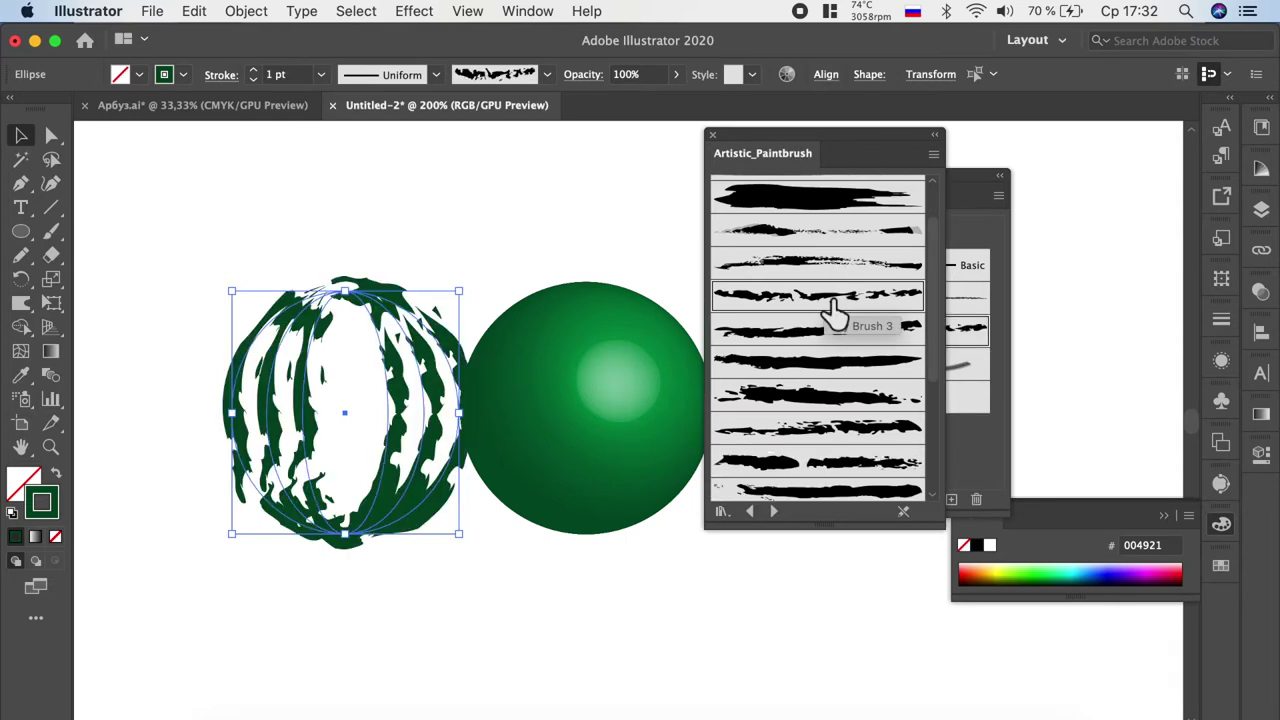
{"action": "left_click", "coordinate": [820, 265]}
{"action": "left_click", "coordinate": [823, 293]}
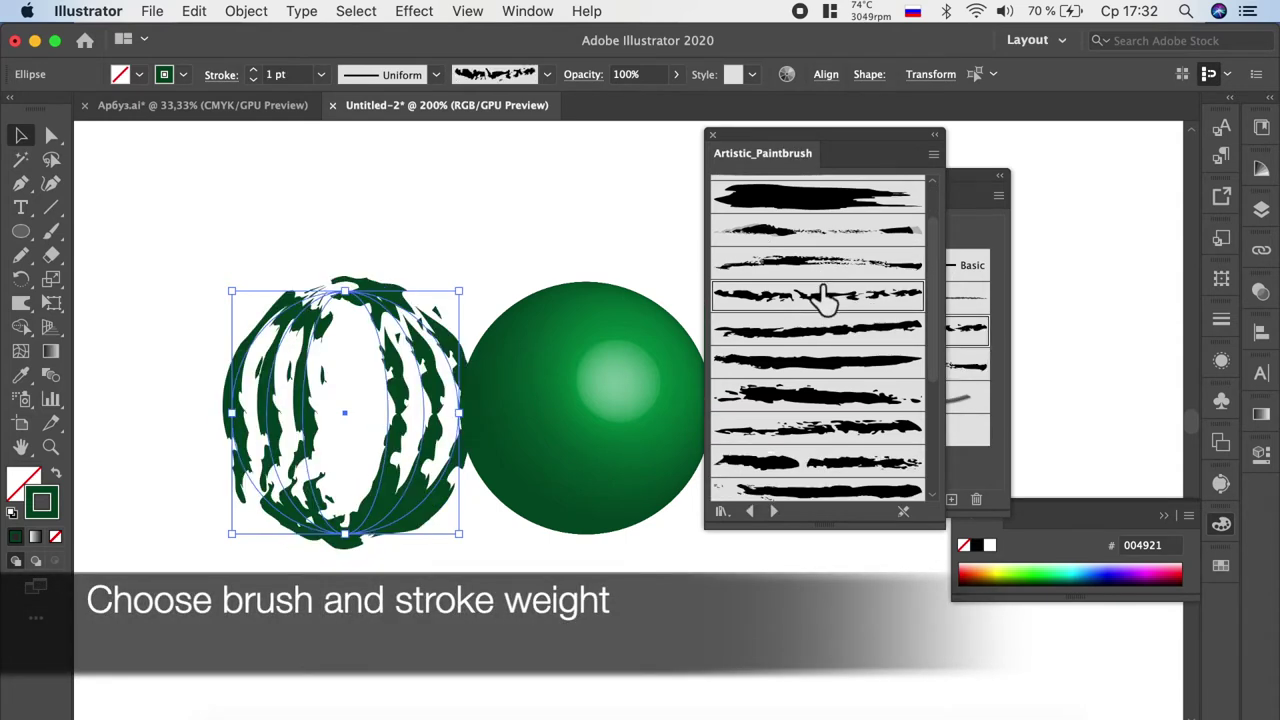
{"action": "scroll", "coordinate": [820, 295], "scroll_direction": "up", "scroll_amount": 1}
{"action": "scroll", "coordinate": [820, 295], "scroll_direction": "up", "scroll_amount": 1}
{"action": "scroll", "coordinate": [820, 295], "scroll_direction": "down", "scroll_amount": 1}
{"action": "scroll", "coordinate": [820, 295], "scroll_direction": "down", "scroll_amount": 1}
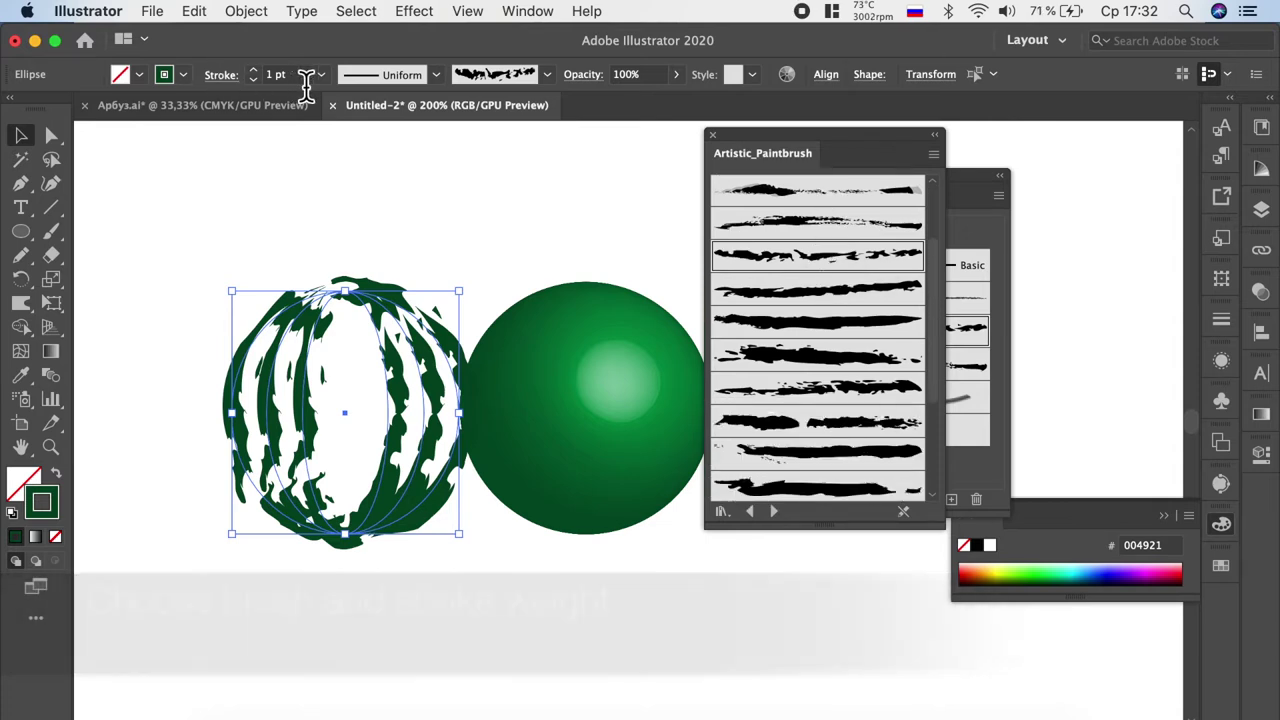
Step: Thin the stripe strokes to 0,5 pt and test them over the sphere before moving them back
{"action": "left_click", "coordinate": [331, 80]}
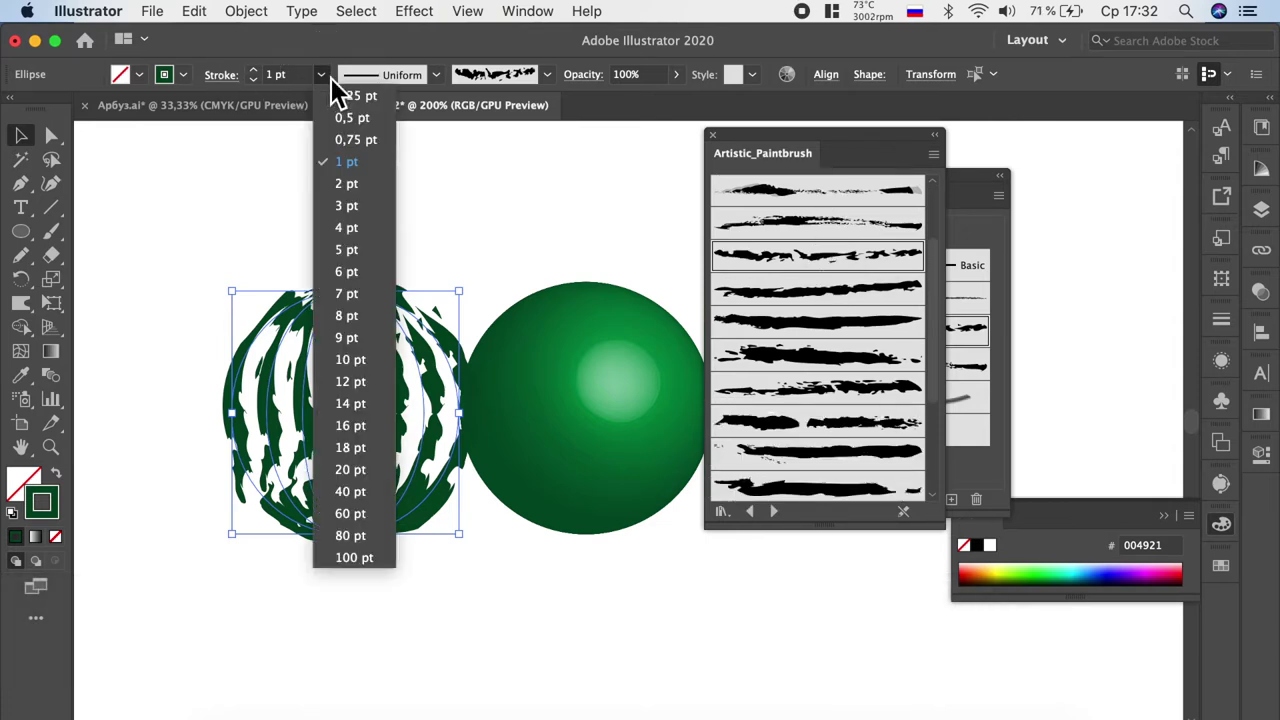
{"action": "left_click", "coordinate": [364, 118]}
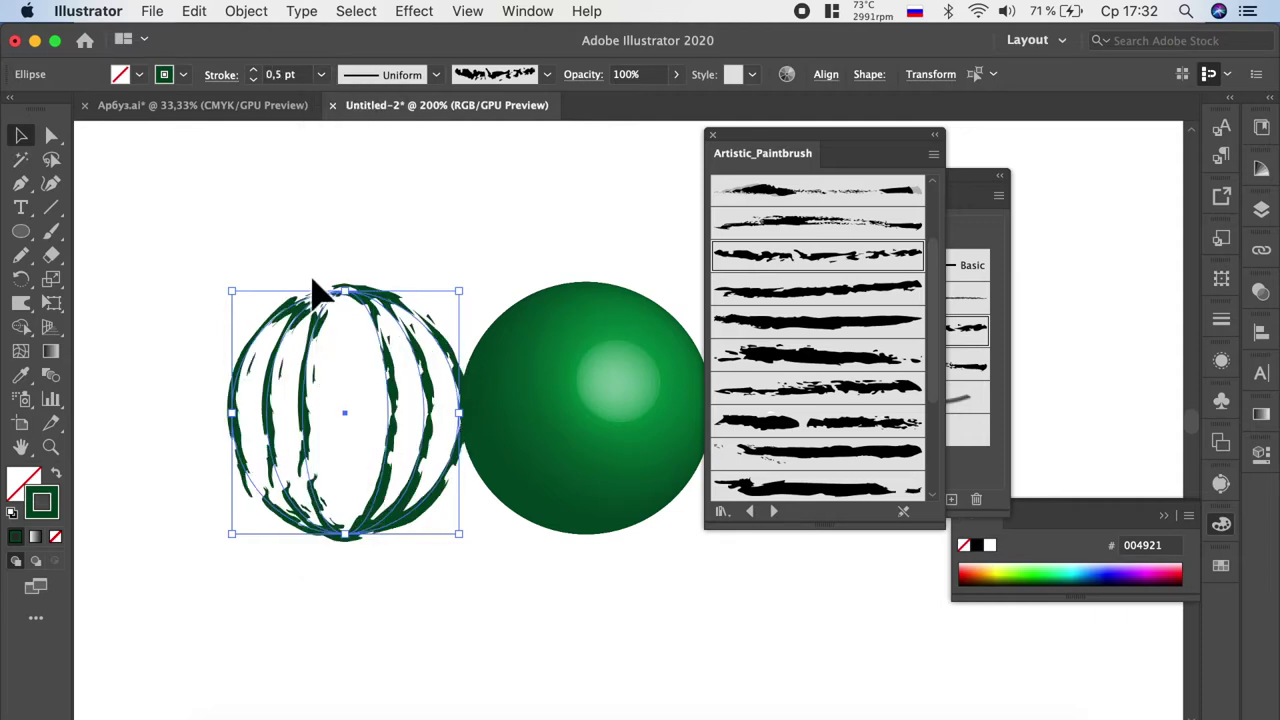
{"action": "left_click_drag", "start_coordinate": [392, 368], "coordinate": [628, 375]}
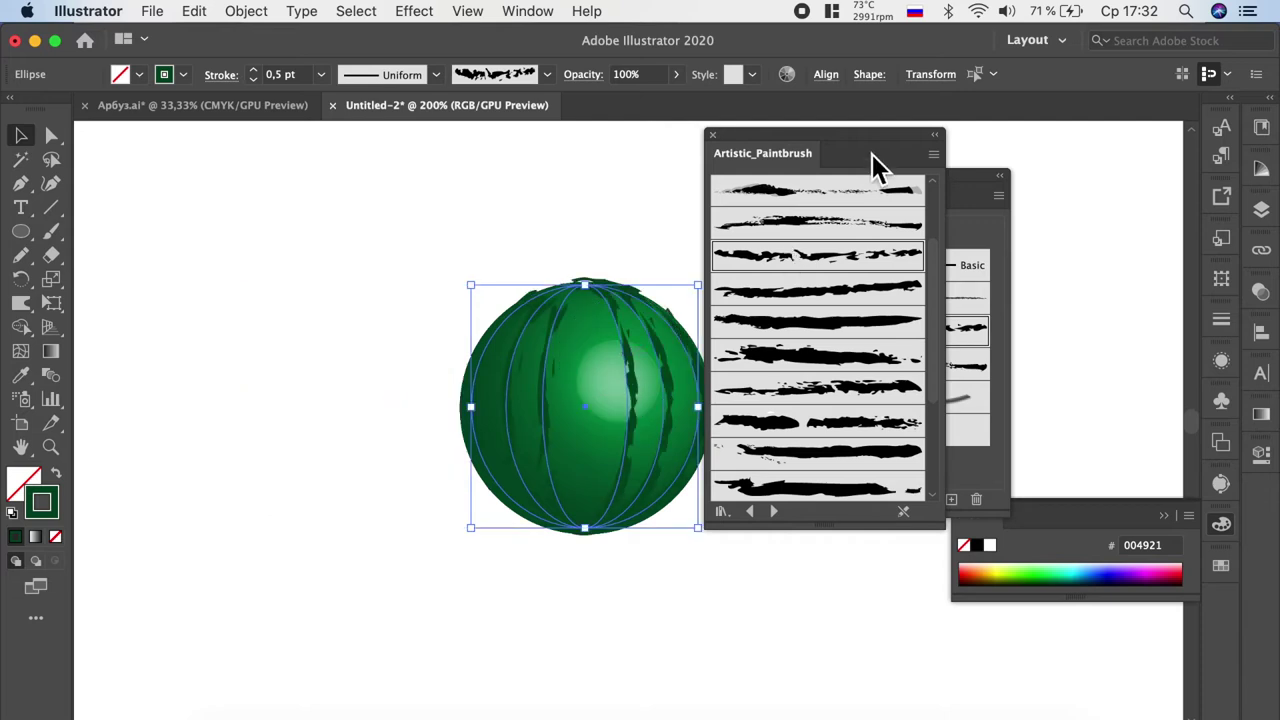
{"action": "left_click_drag", "start_coordinate": [862, 135], "coordinate": [987, 187]}
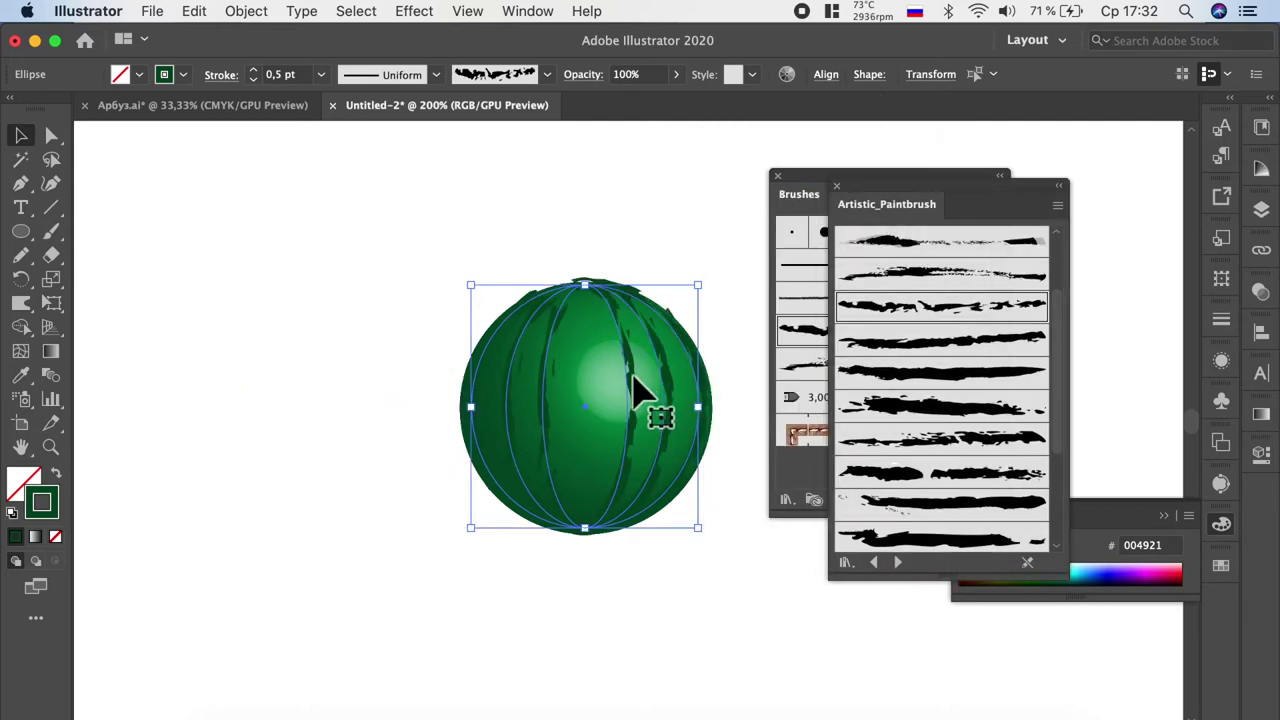
{"action": "left_click_drag", "start_coordinate": [640, 392], "coordinate": [366, 394]}
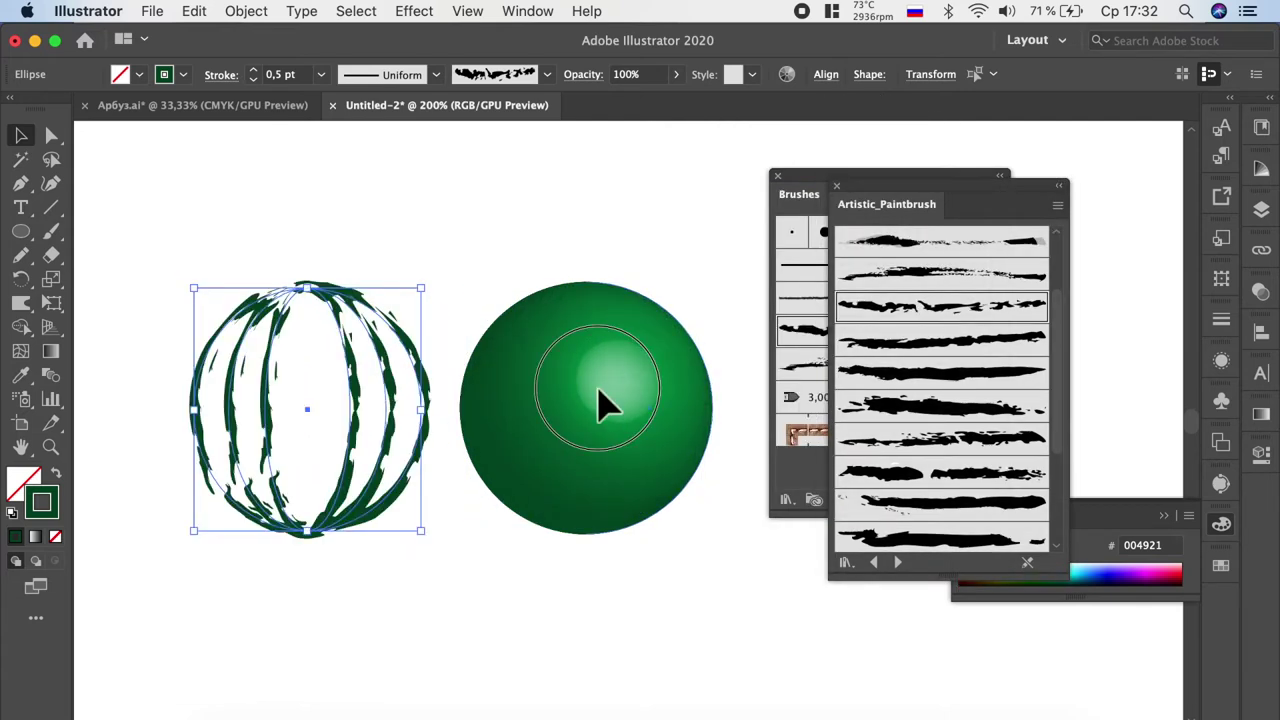
Step: Fill the sphere's right half with a lighter green
{"action": "left_click", "coordinate": [609, 412]}
{"action": "left_click", "coordinate": [139, 74]}
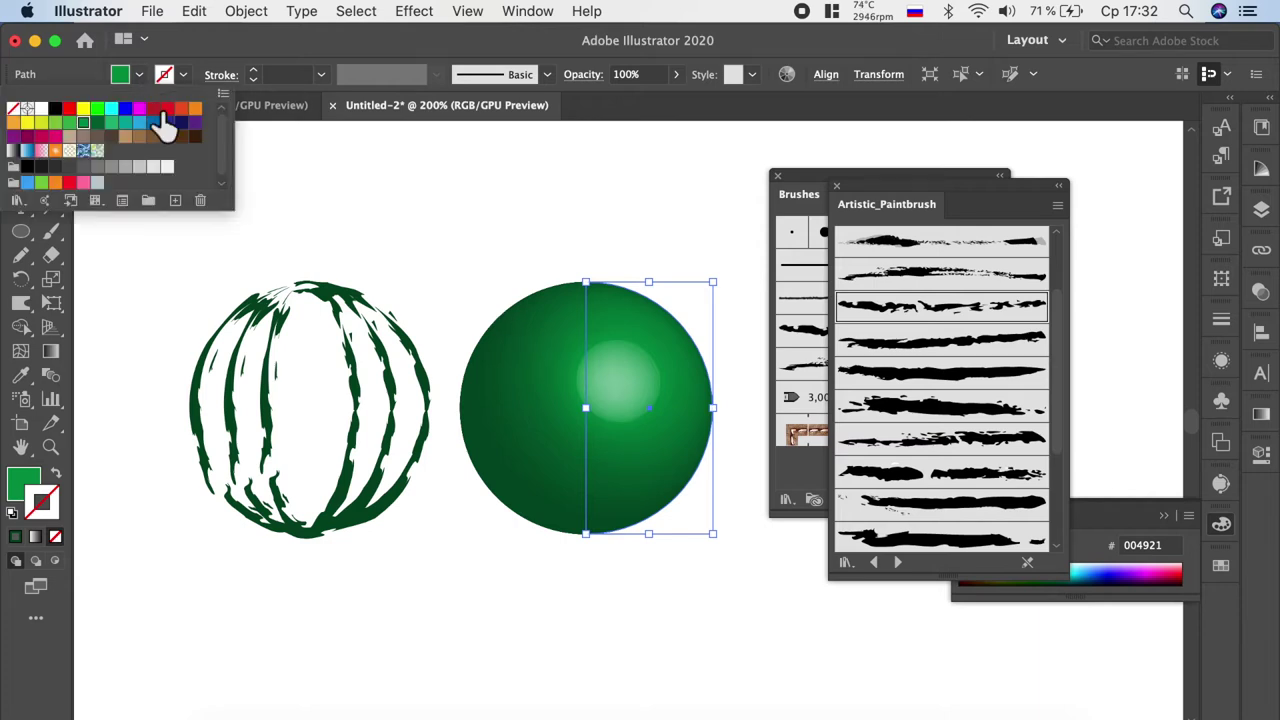
{"action": "left_click", "coordinate": [78, 130]}
{"action": "key", "text": "Escape"}
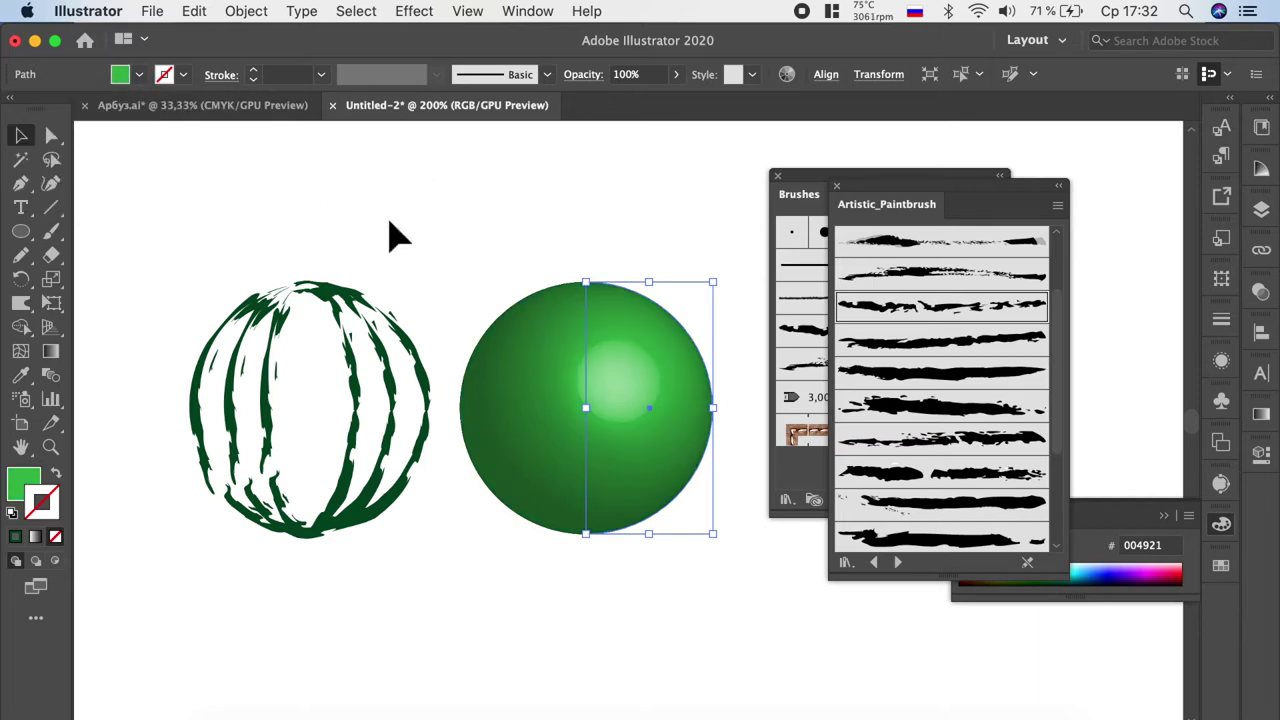
{"action": "left_click", "coordinate": [189, 234]}
Step: Move the rough stripes onto the sphere and resize them to fit its outline
{"action": "left_click_drag", "start_coordinate": [365, 458], "coordinate": [645, 408]}
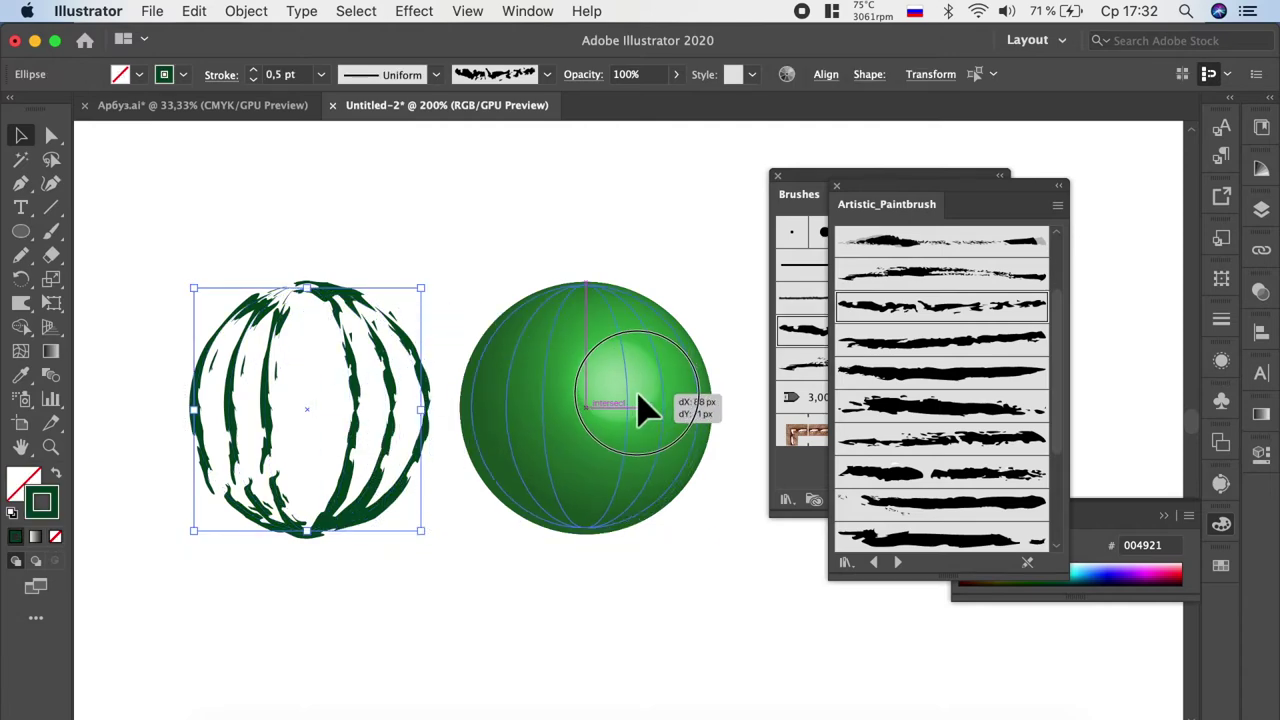
{"action": "left_click_drag", "start_coordinate": [641, 400], "coordinate": [641, 400]}
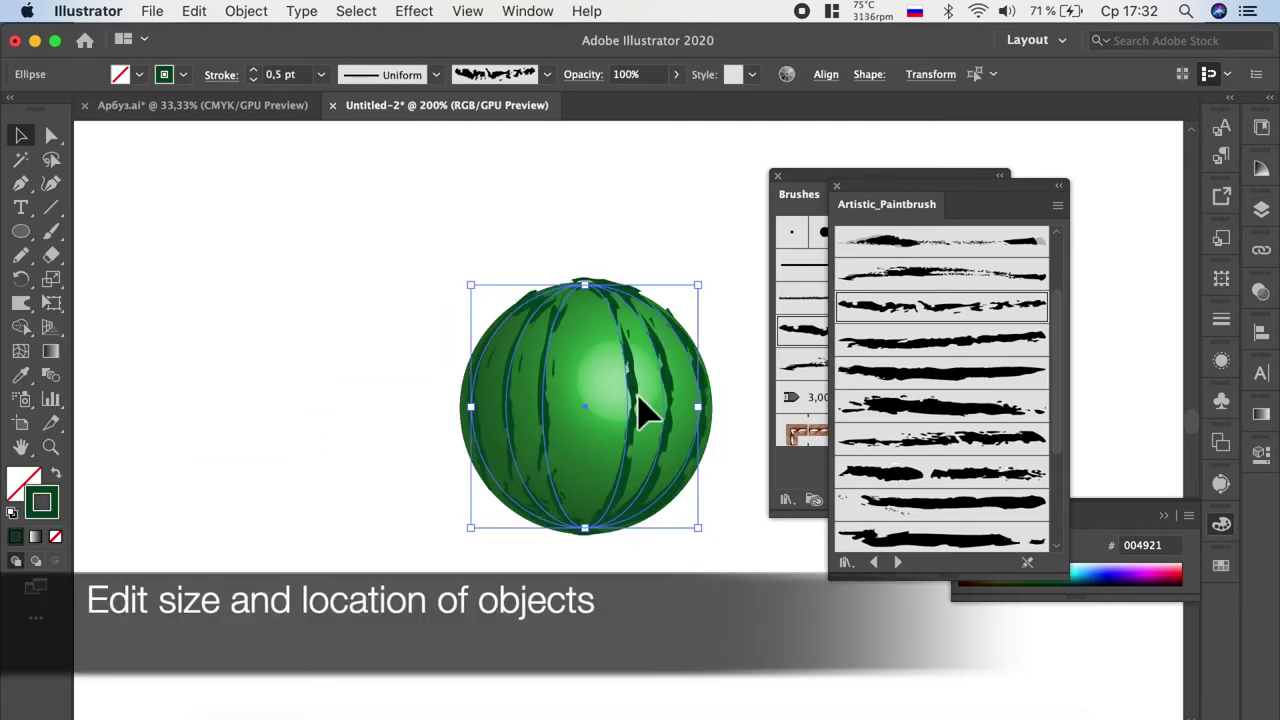
{"action": "scroll", "coordinate": [632, 345], "scroll_direction": "up", "scroll_amount": 1}
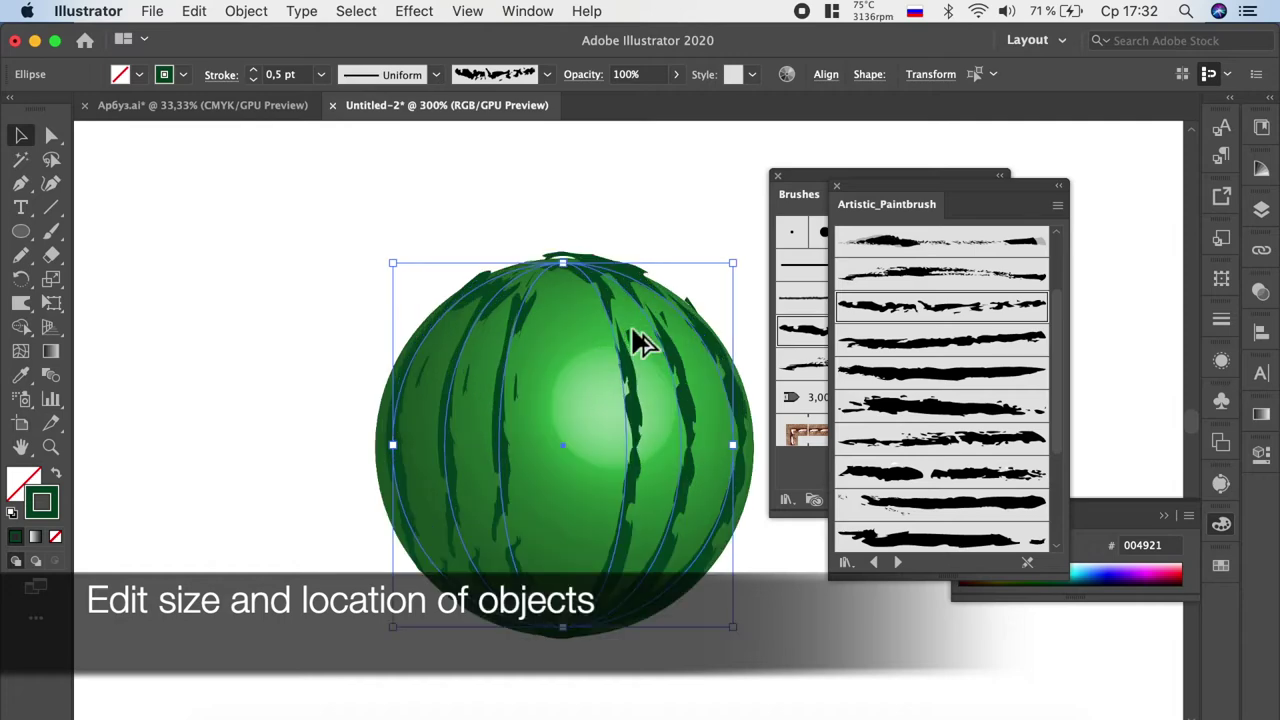
{"action": "left_click_drag", "start_coordinate": [612, 310], "coordinate": [612, 315]}
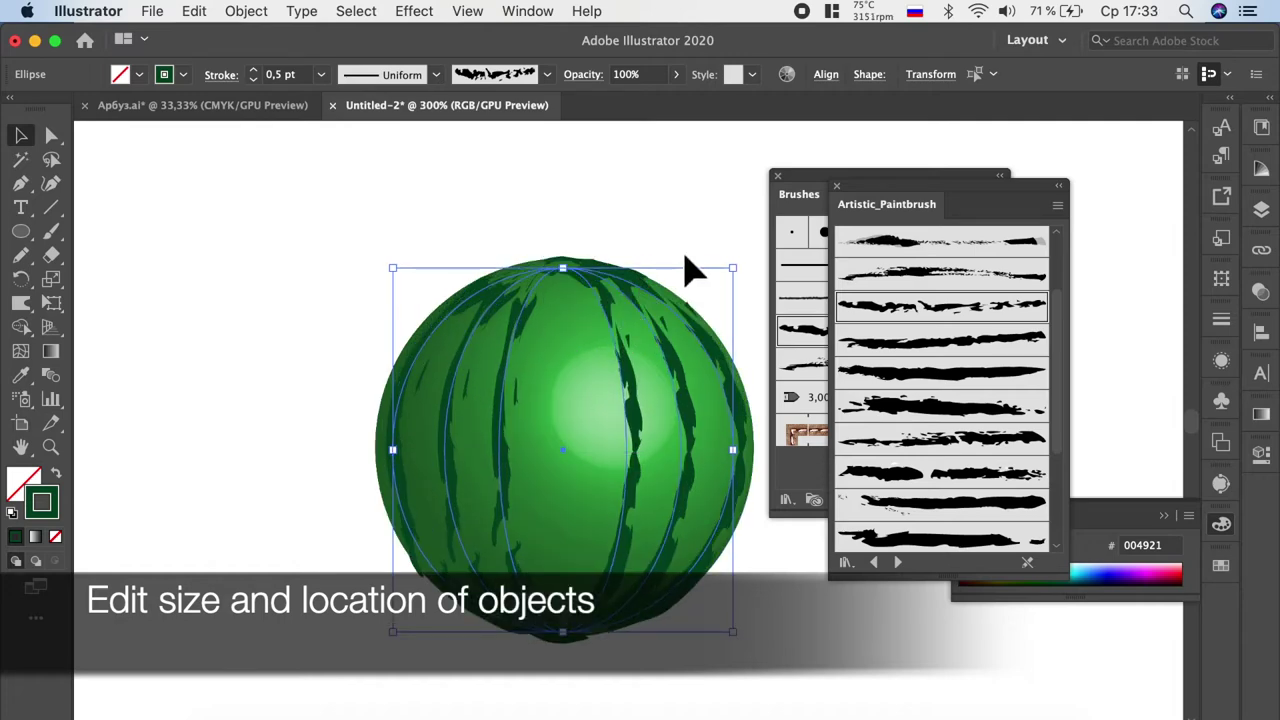
{"action": "left_click_drag", "start_coordinate": [742, 278], "coordinate": [730, 291]}
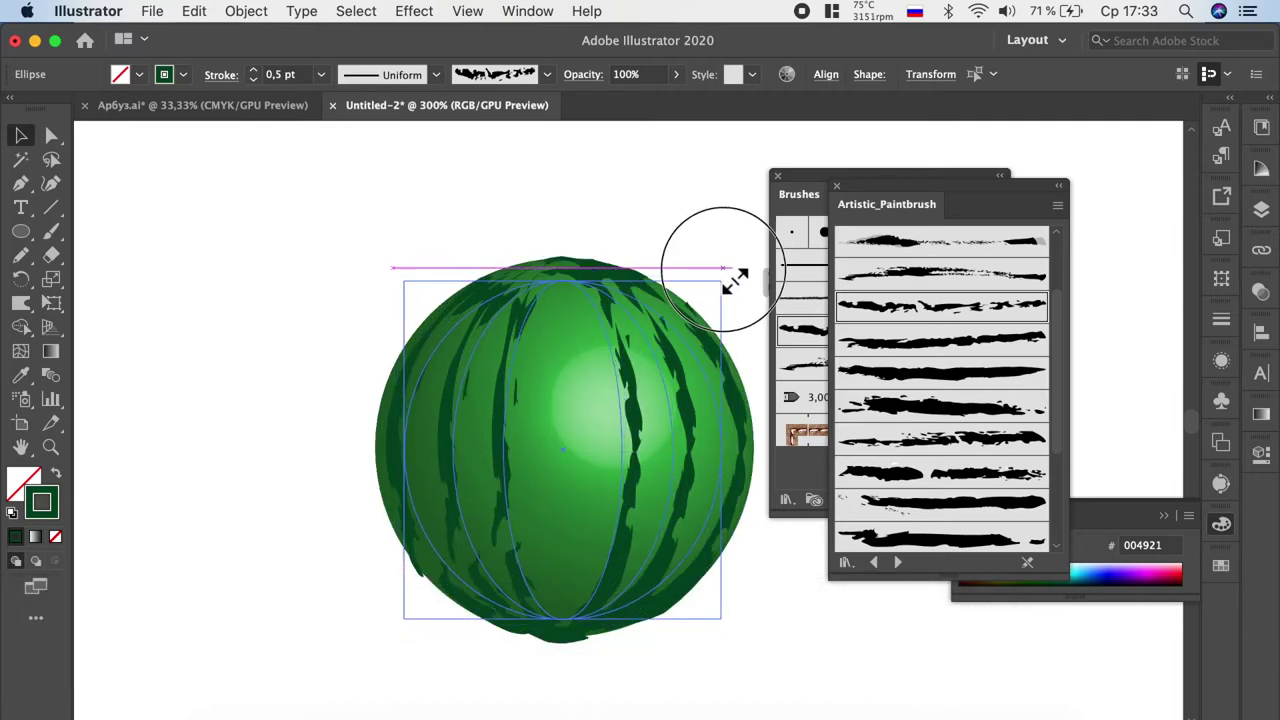
{"action": "left_click_drag", "start_coordinate": [630, 410], "coordinate": [630, 405]}
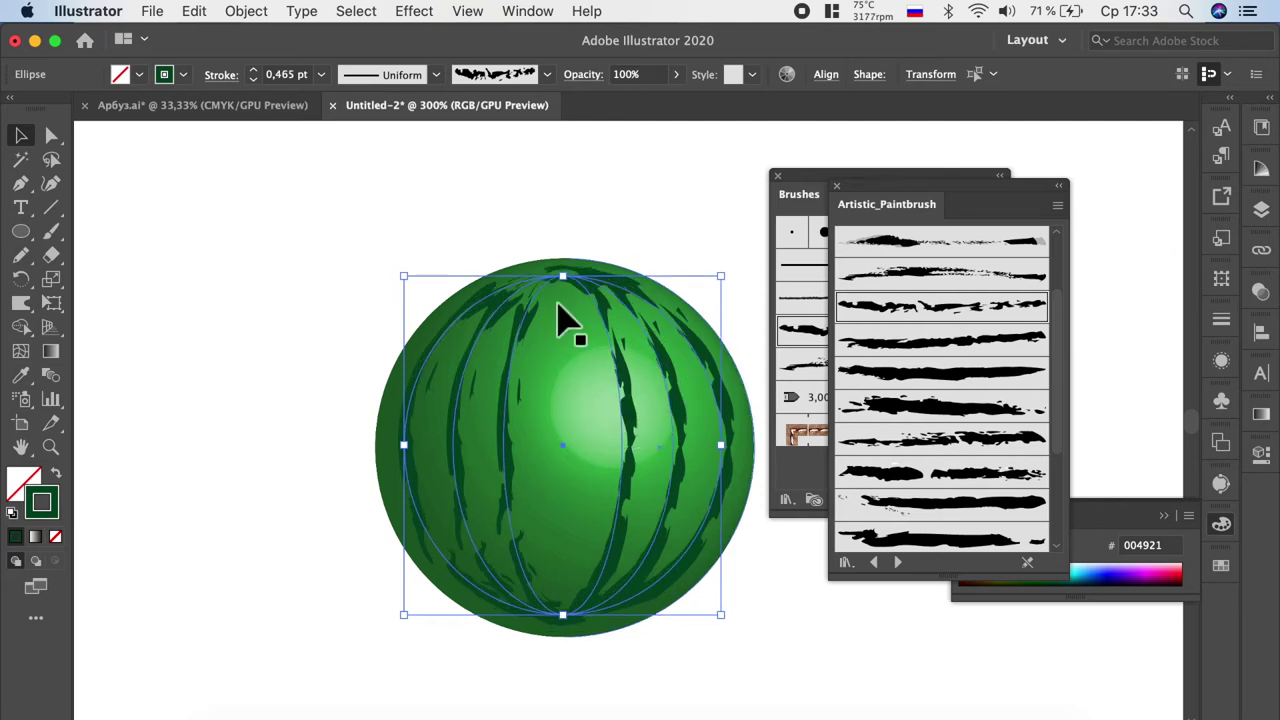
{"action": "left_click_drag", "start_coordinate": [569, 625], "coordinate": [574, 632]}
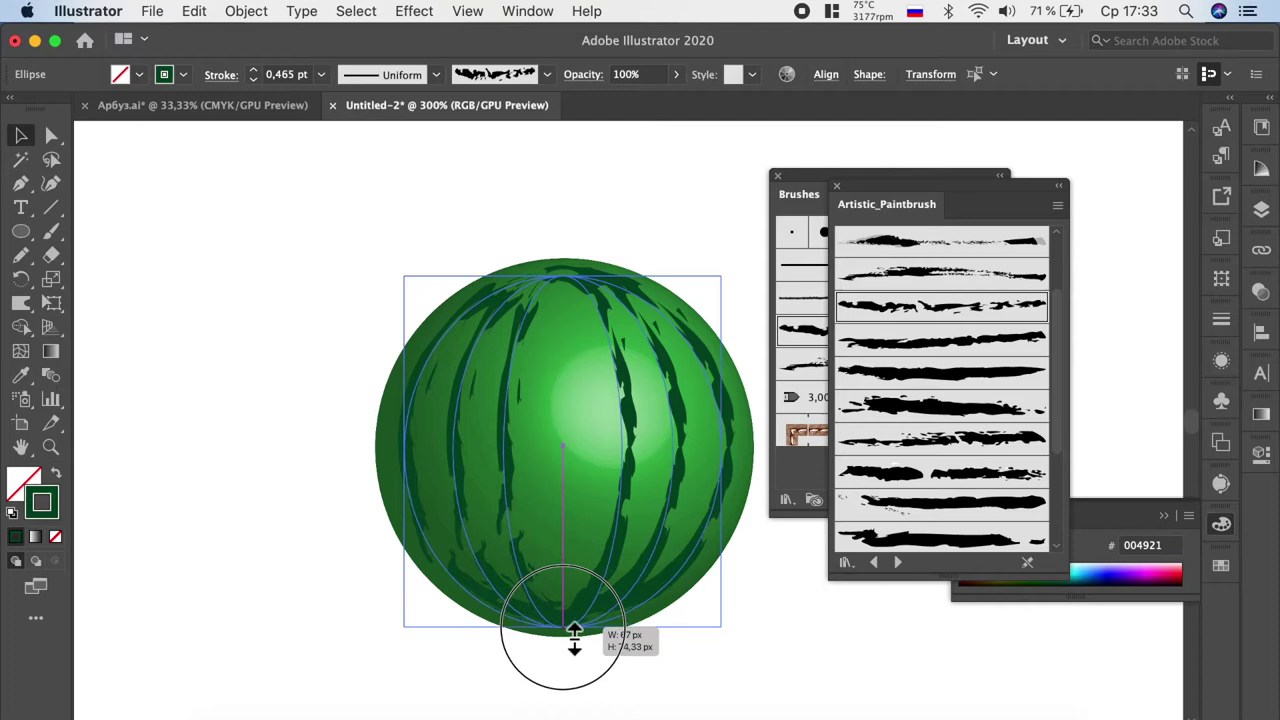
{"action": "left_click_drag", "start_coordinate": [574, 632], "coordinate": [574, 636]}
{"action": "left_click_drag", "start_coordinate": [404, 452], "coordinate": [385, 452]}
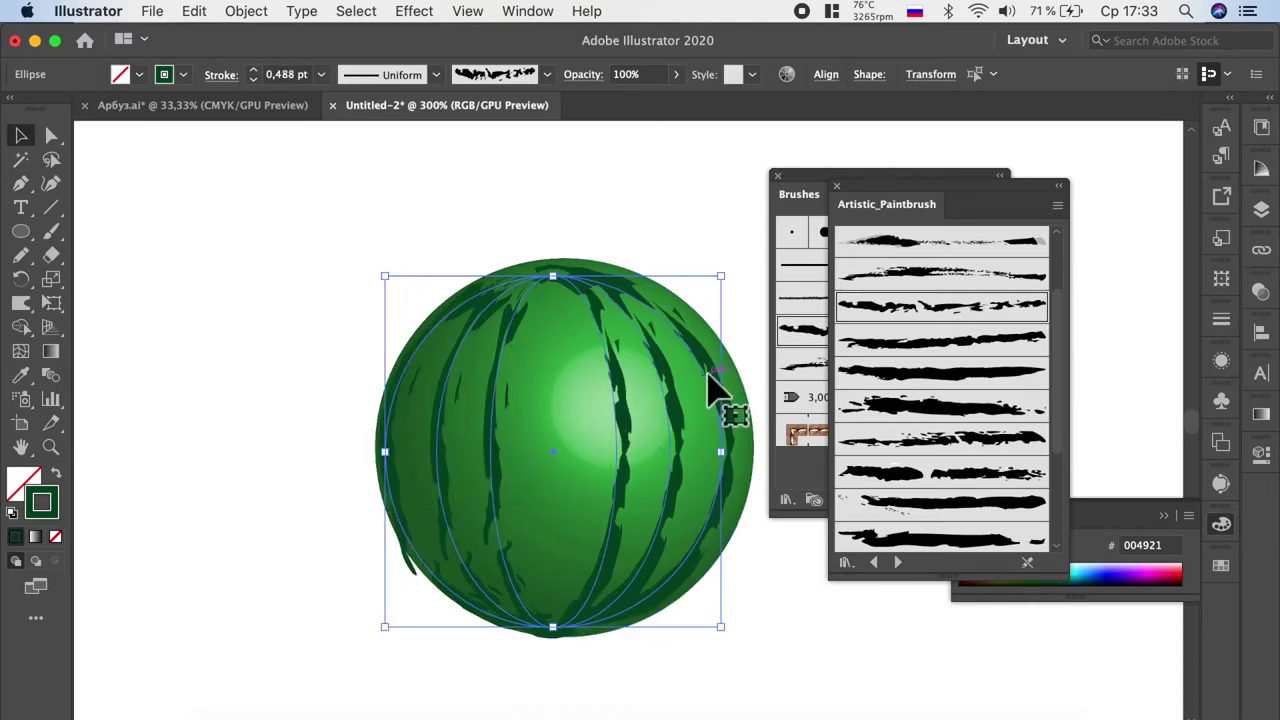
{"action": "left_click_drag", "start_coordinate": [708, 390], "coordinate": [718, 386]}
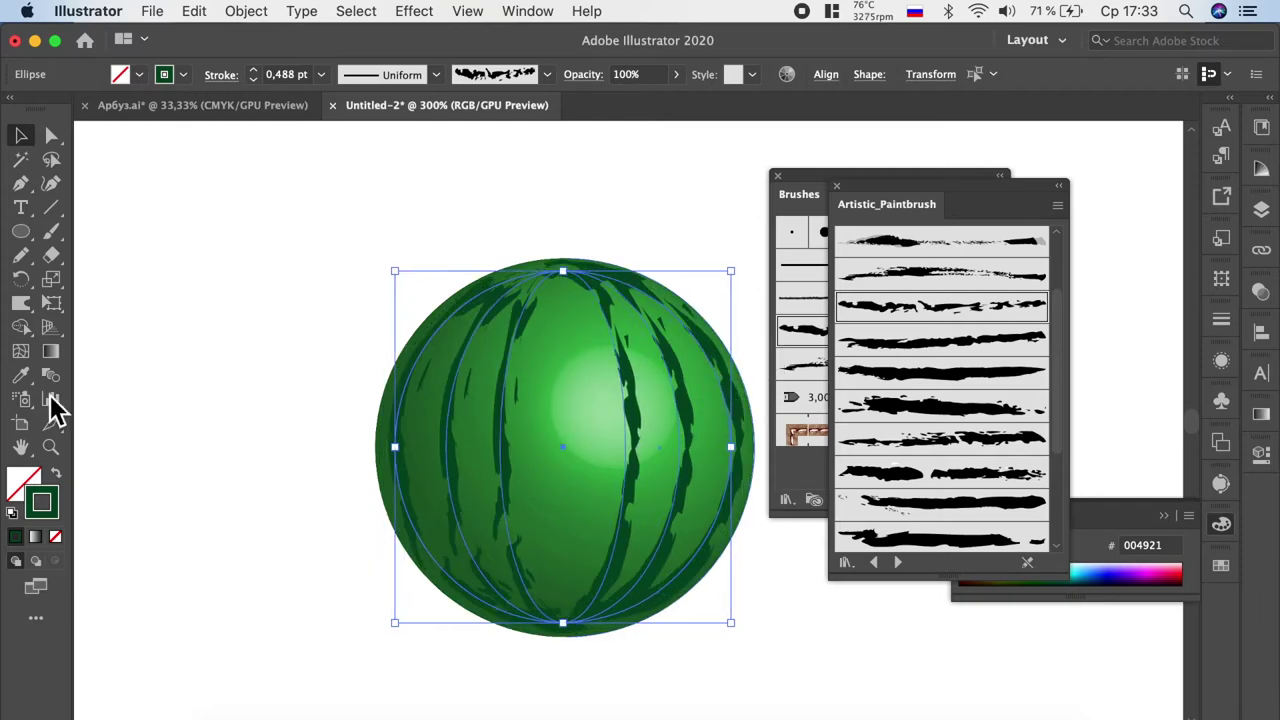
Step: Darken the stripe stroke colour to 002811
{"action": "double_click", "coordinate": [53, 498]}
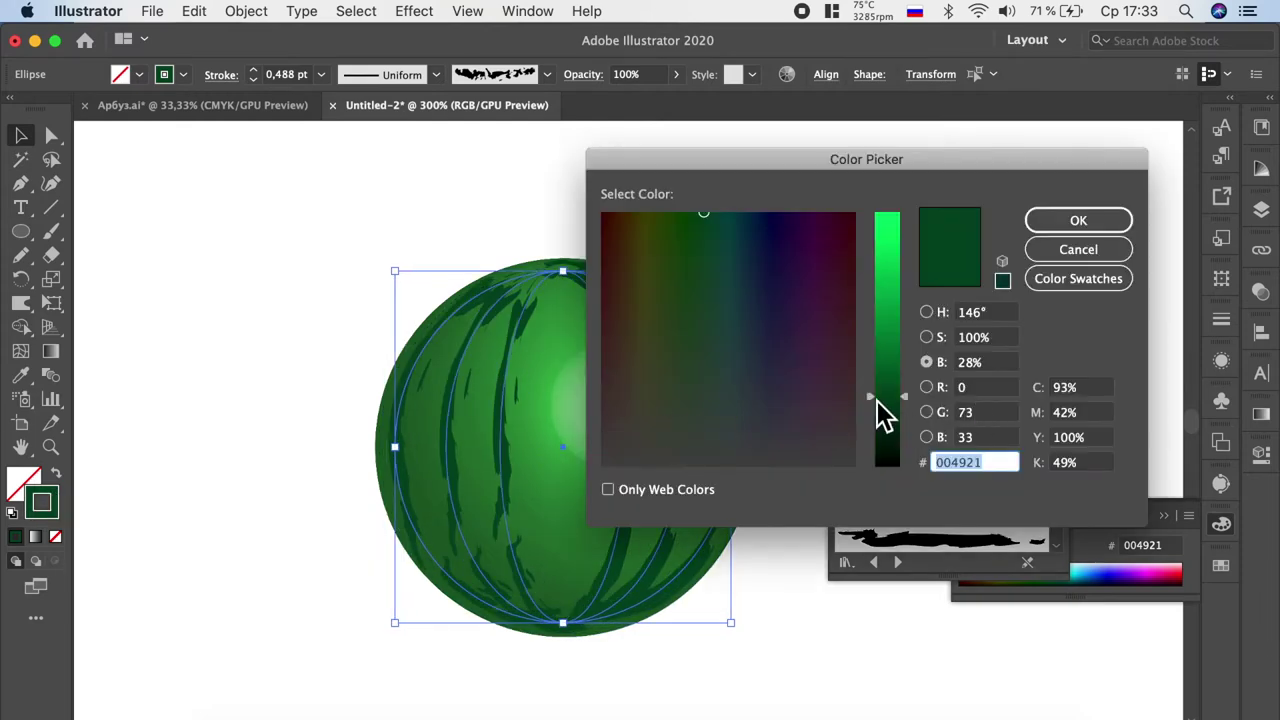
{"action": "left_click_drag", "start_coordinate": [908, 404], "coordinate": [903, 432]}
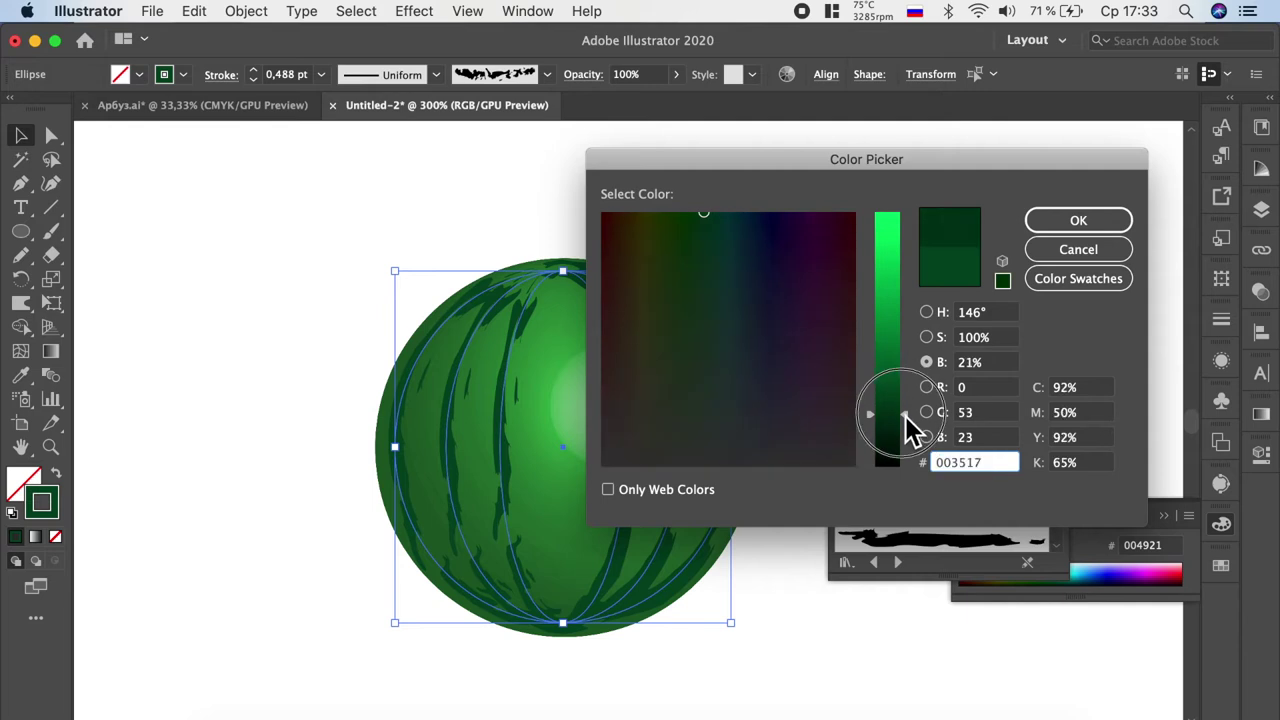
{"action": "left_click", "coordinate": [1095, 226]}
{"action": "left_click", "coordinate": [305, 228]}
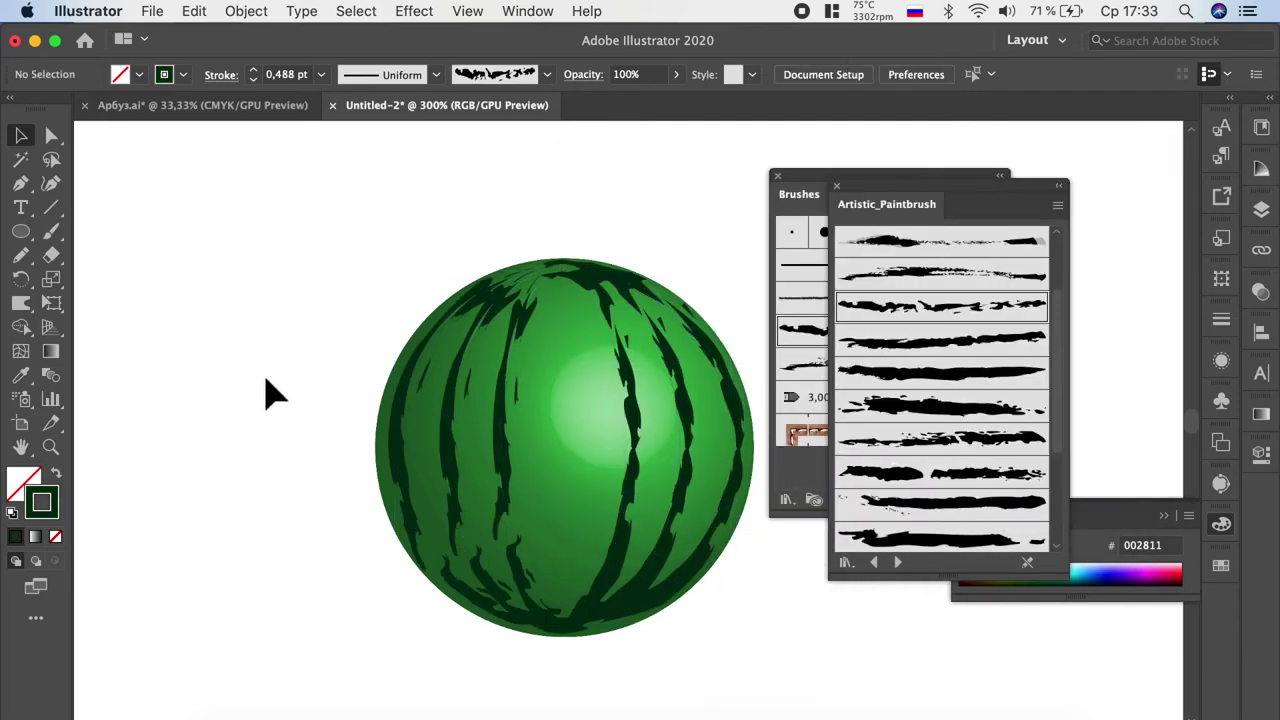
Step: Tilt the whole watermelon a few degrees and reshape the central stripe horizontally
{"action": "scroll", "coordinate": [270, 393], "scroll_direction": "down", "scroll_amount": 2}
{"action": "scroll", "coordinate": [270, 393], "scroll_direction": "up", "scroll_amount": 1}
{"action": "left_click_drag", "start_coordinate": [310, 290], "coordinate": [620, 602]}
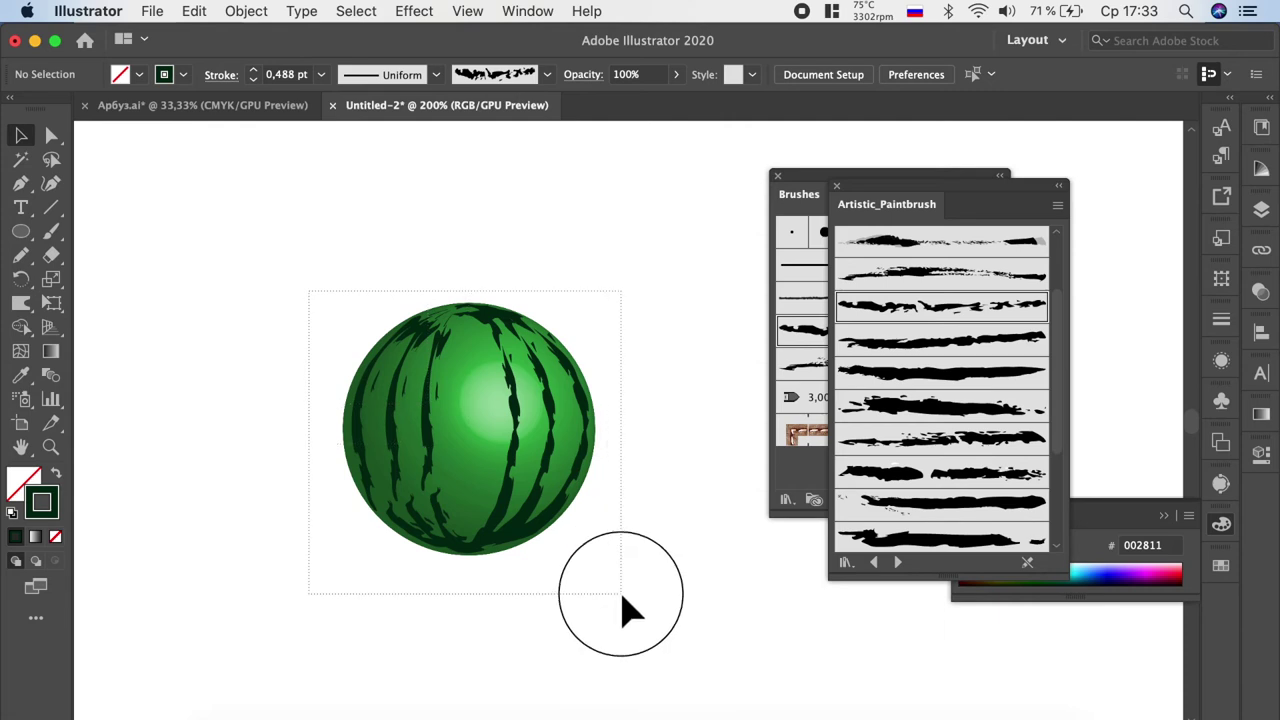
{"action": "left_click_drag", "start_coordinate": [594, 316], "coordinate": [568, 305]}
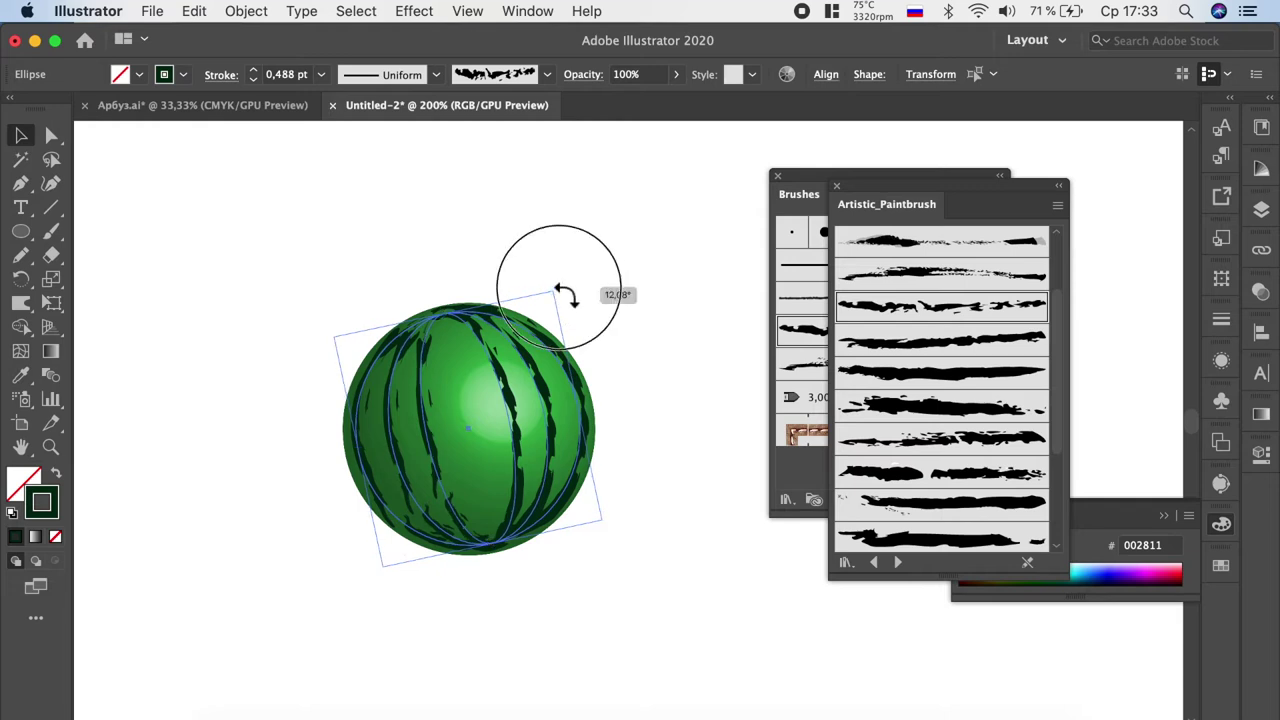
{"action": "key", "text": "super+shift+a"}
{"action": "left_click", "coordinate": [515, 424]}
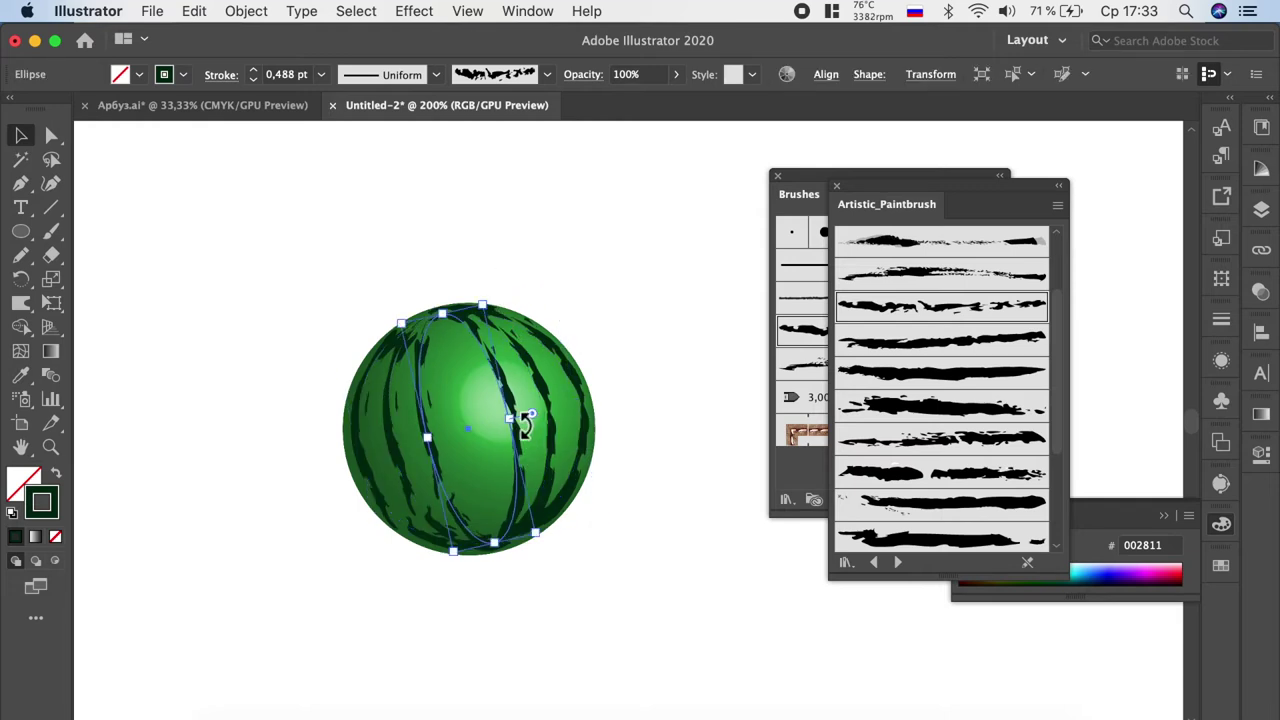
{"action": "left_click_drag", "start_coordinate": [520, 428], "coordinate": [506, 433]}
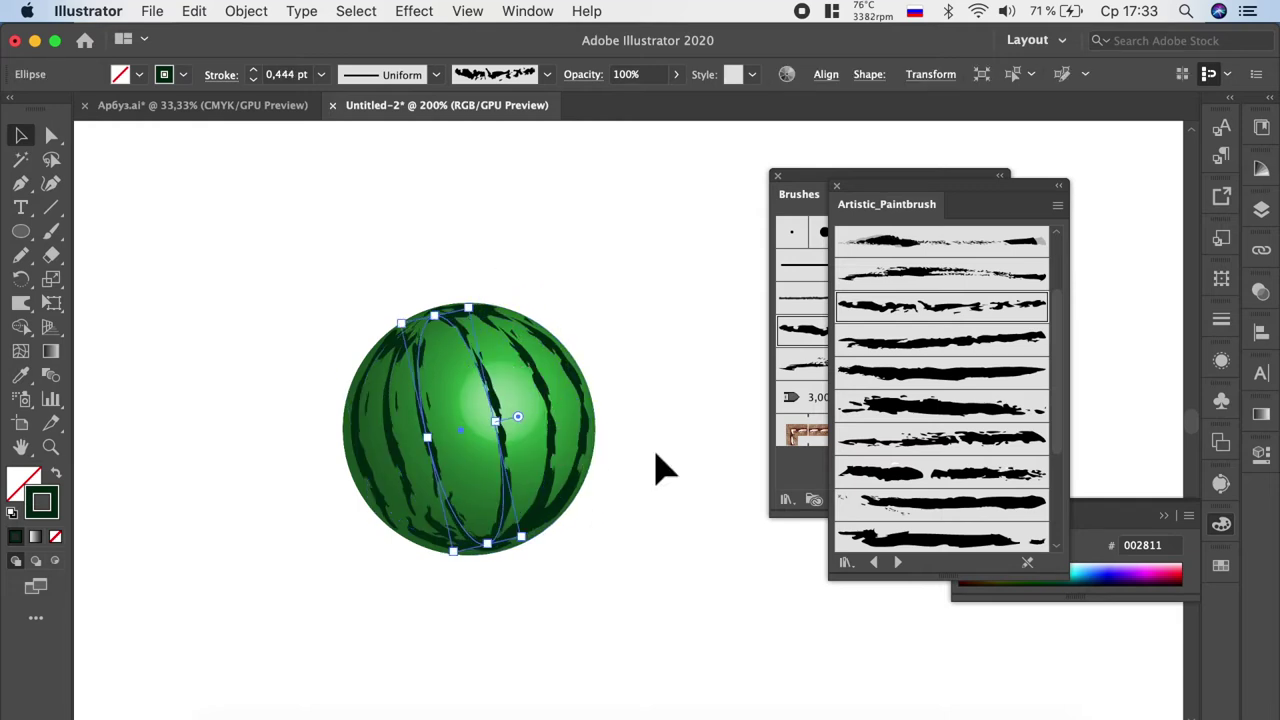
{"action": "left_click", "coordinate": [650, 508]}
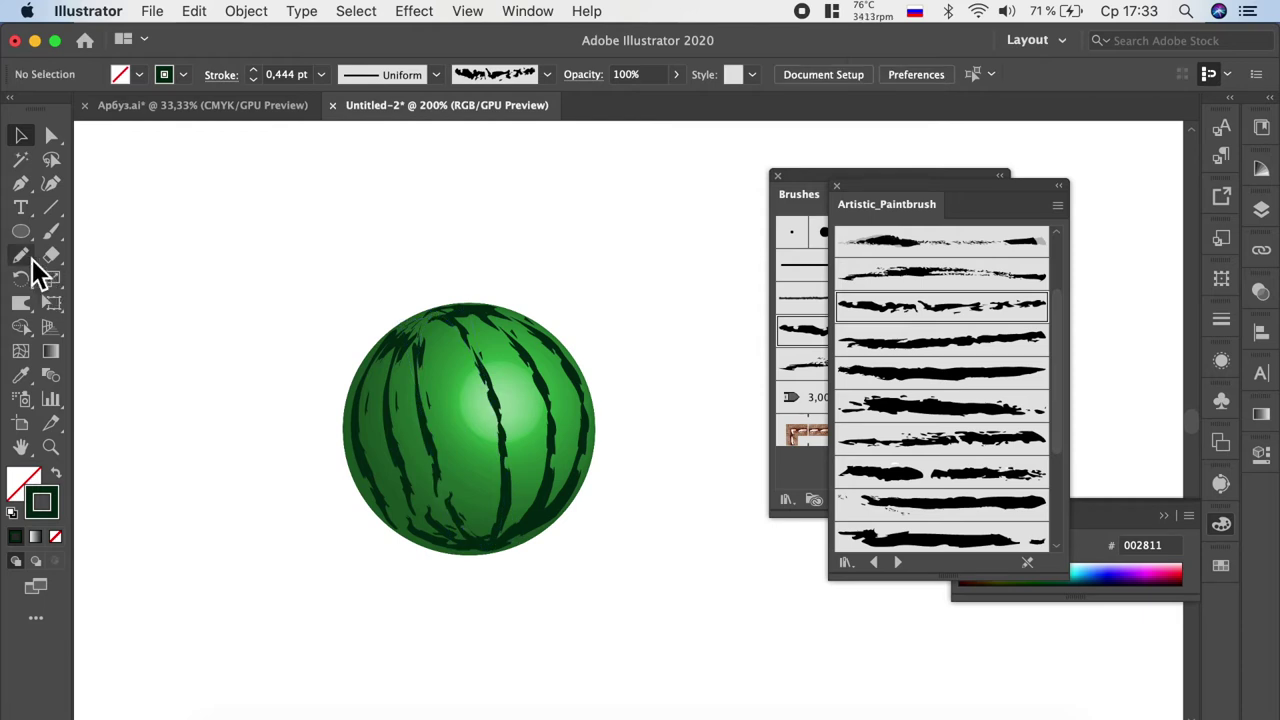
Step: Draw a curly pencil stem atop the watermelon and set its stroke to 2 pt
{"action": "left_click", "coordinate": [32, 262]}
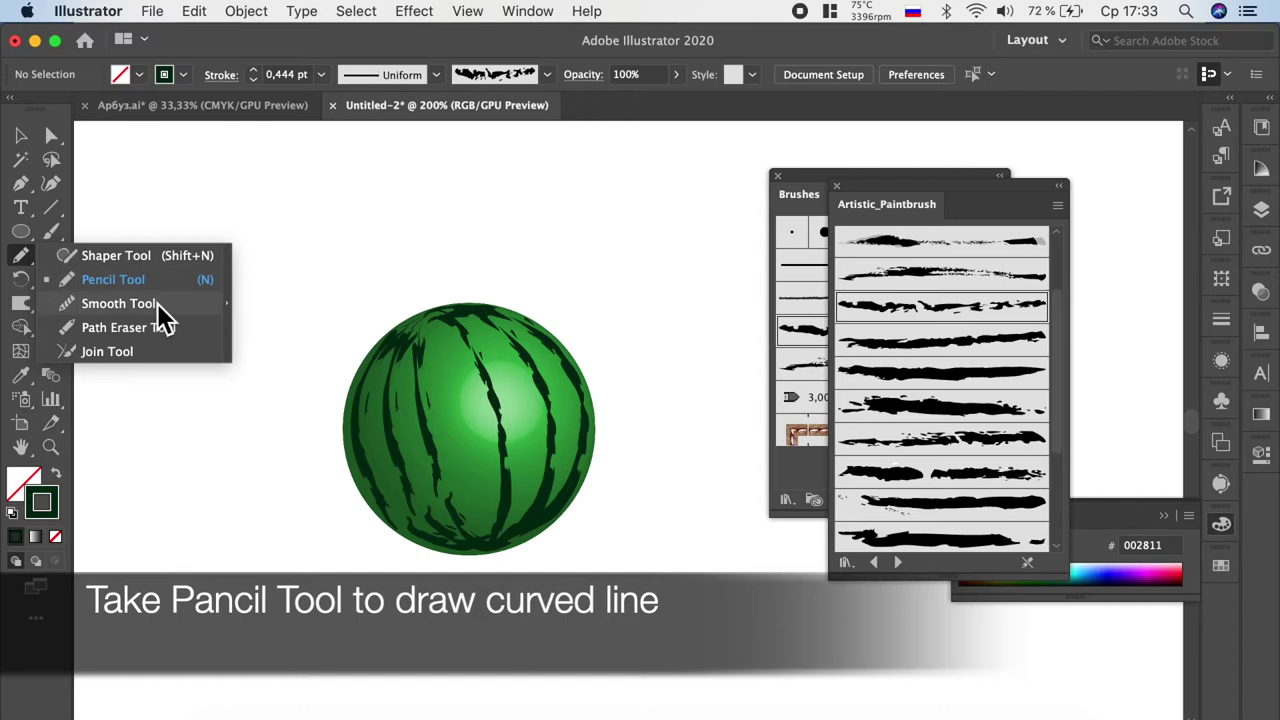
{"action": "left_click", "coordinate": [125, 283]}
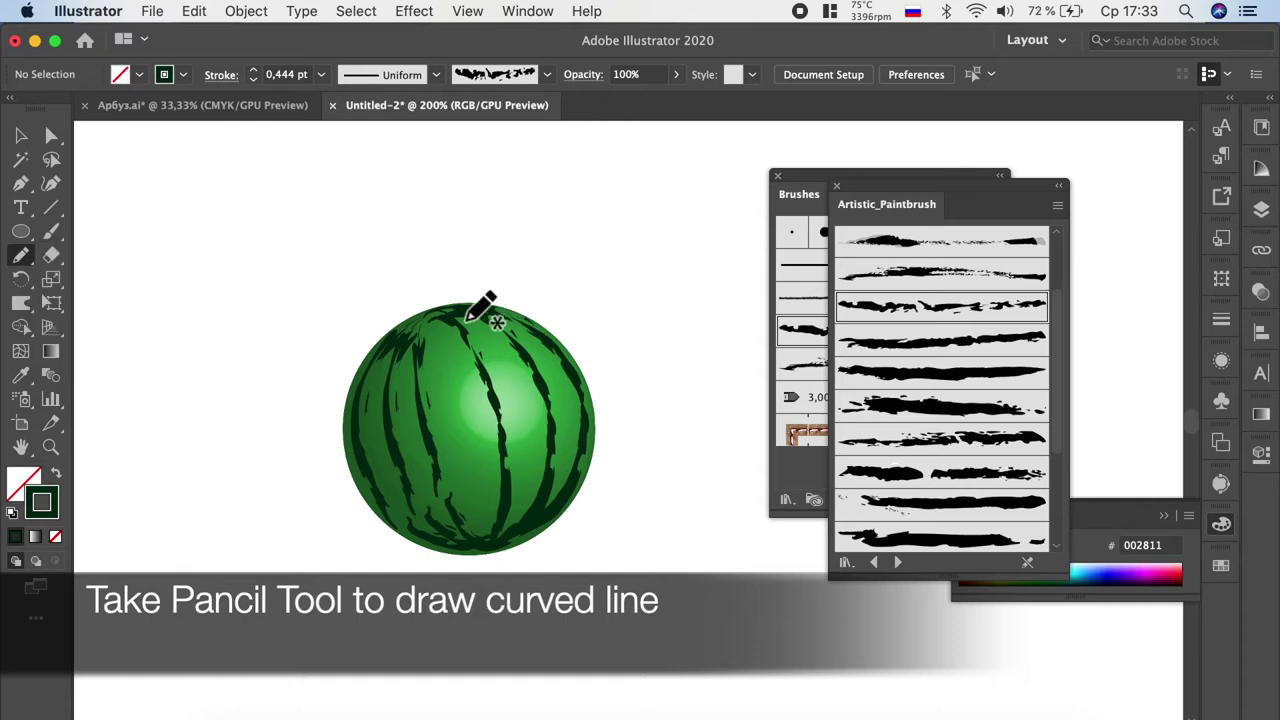
{"action": "left_click_drag", "start_coordinate": [447, 316], "coordinate": [432, 320]}
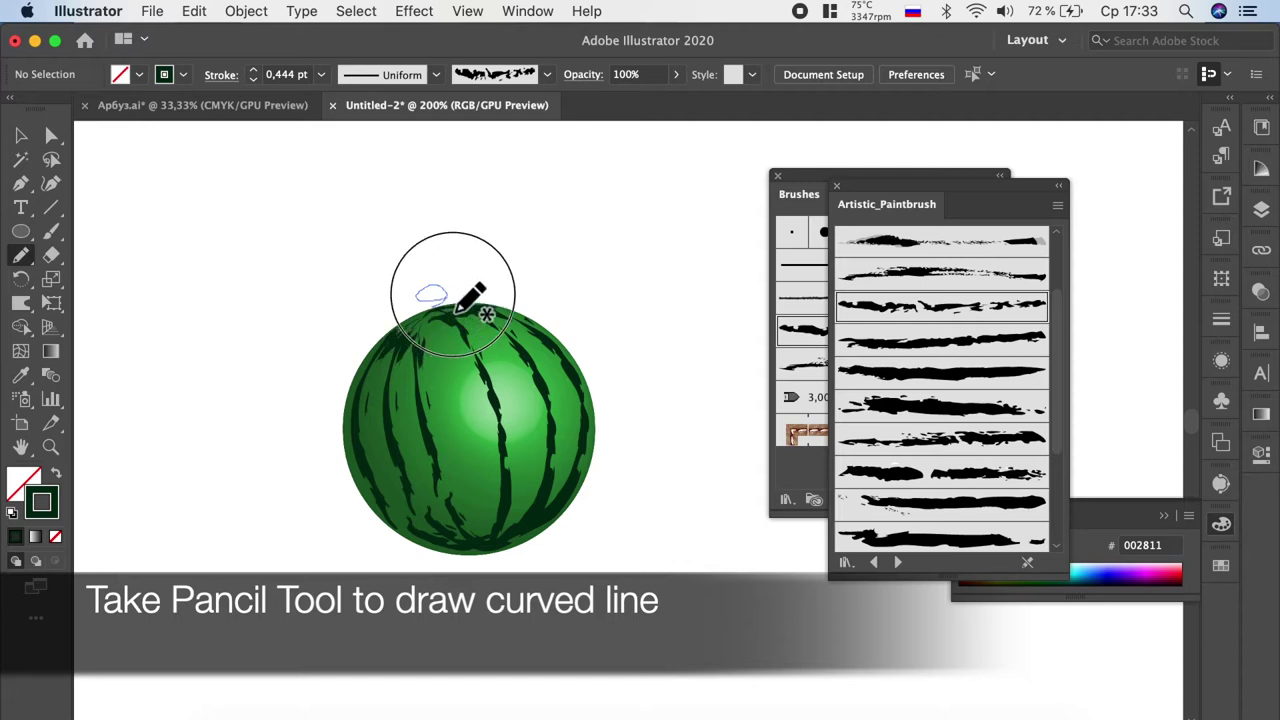
{"action": "left_click_drag", "start_coordinate": [432, 320], "coordinate": [384, 298]}
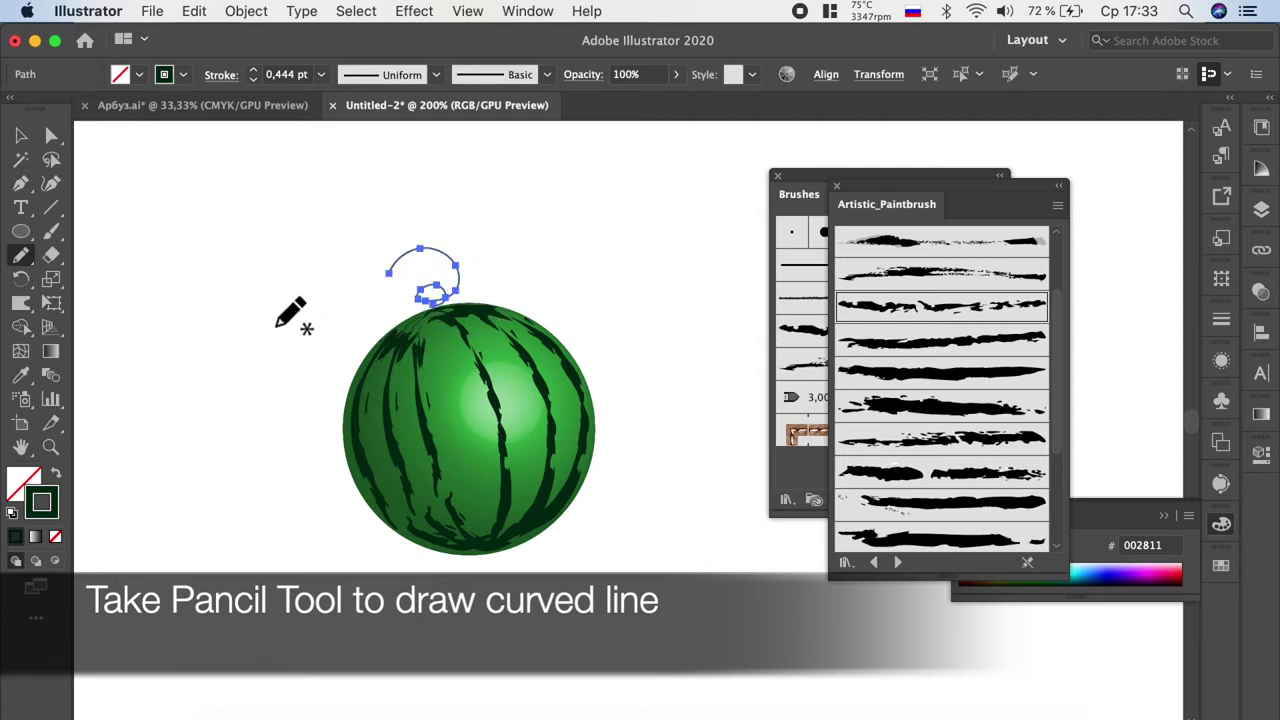
{"action": "left_click", "coordinate": [321, 75]}
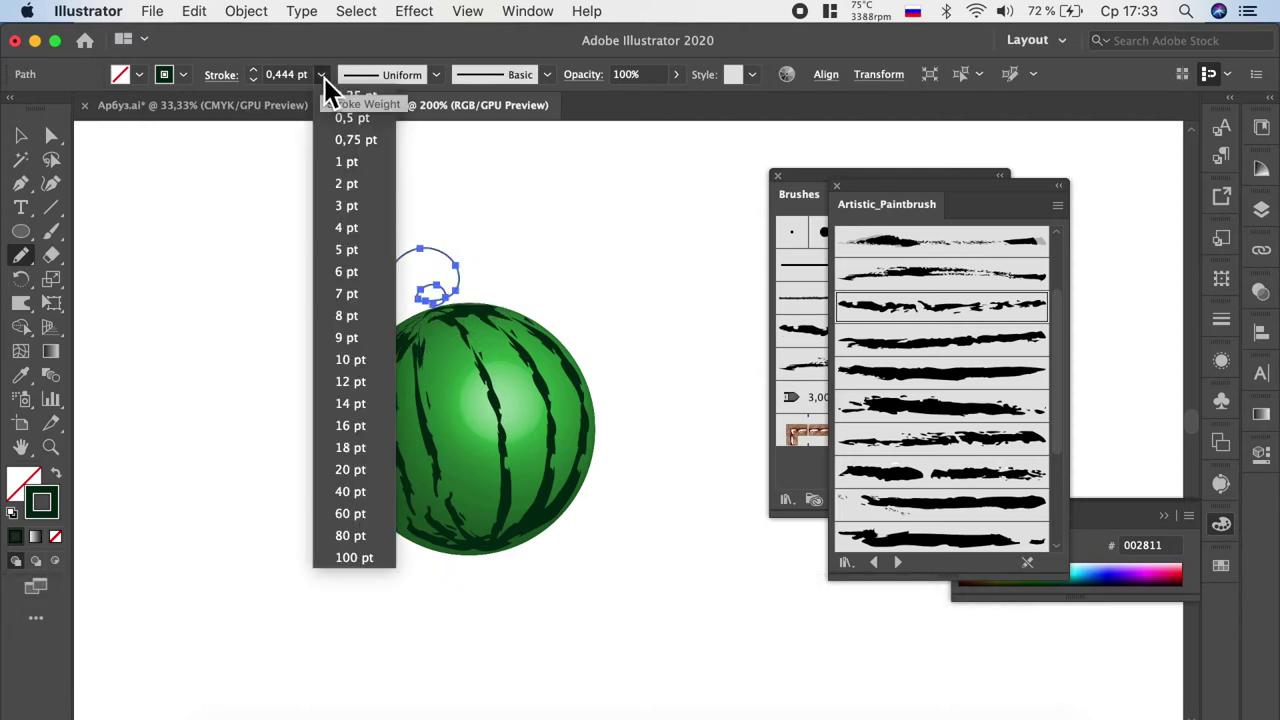
{"action": "left_click", "coordinate": [352, 185]}
{"action": "left_click", "coordinate": [20, 136]}
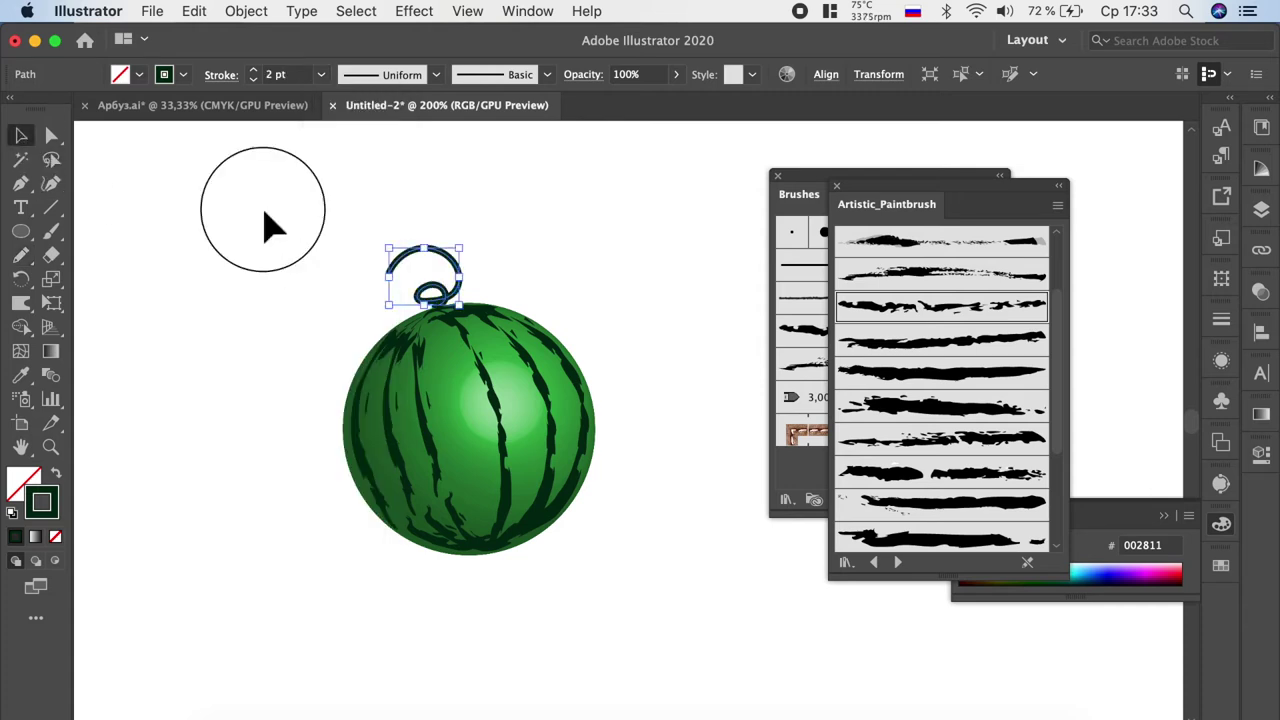
{"action": "left_click", "coordinate": [271, 223]}
{"action": "scroll", "coordinate": [214, 437], "scroll_direction": "down", "scroll_amount": 1, "text": "alt"}
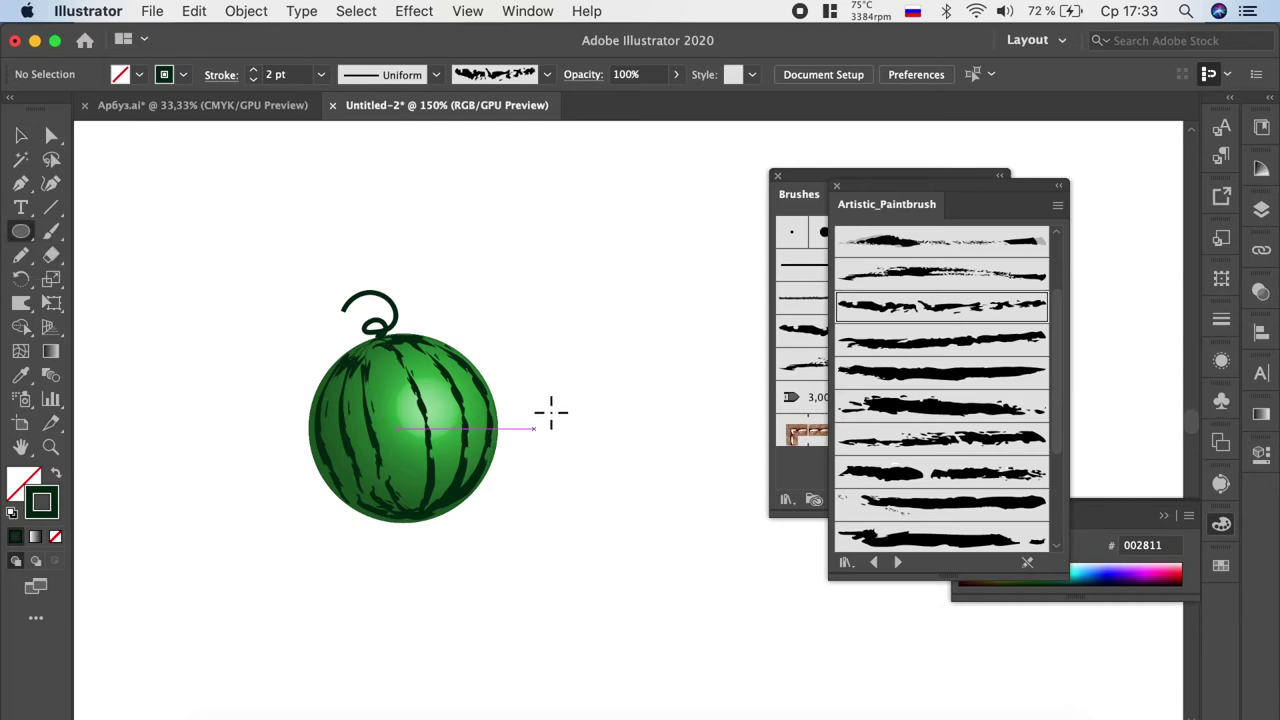
Step: Draw a circle beside the watermelon and close the brush library panels
{"action": "left_click_drag", "start_coordinate": [551, 368], "coordinate": [667, 502]}
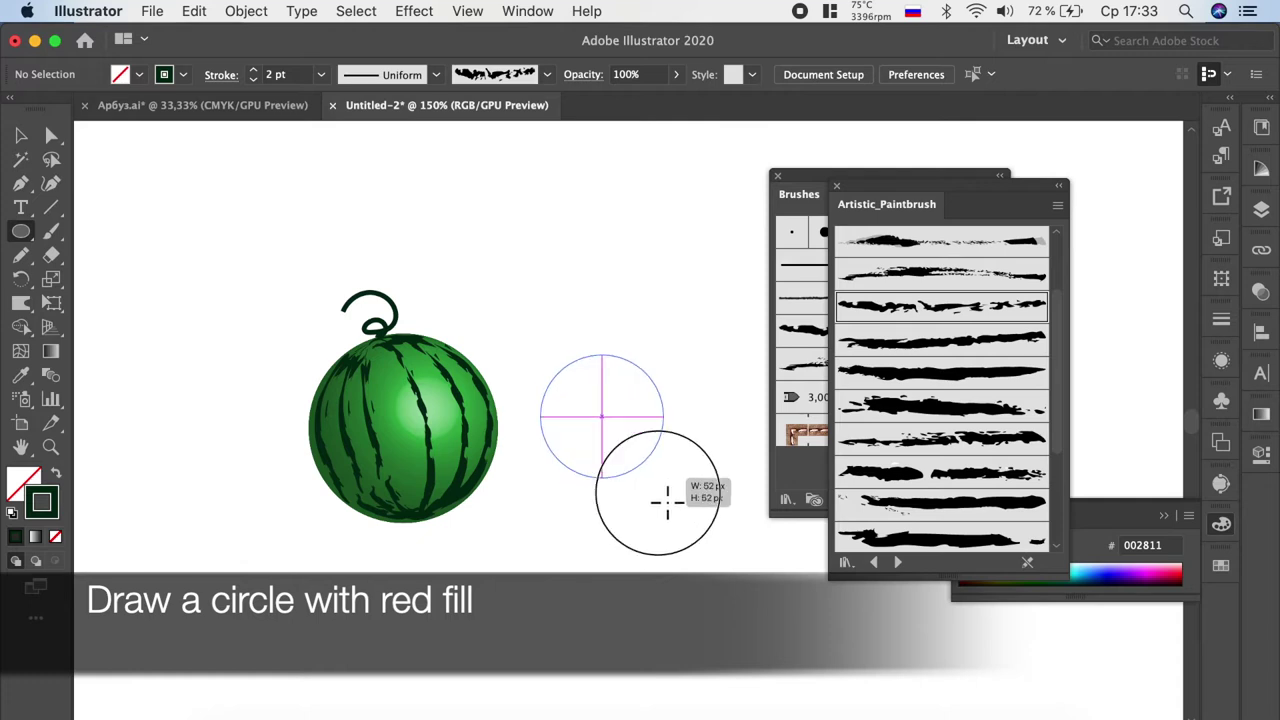
{"action": "left_click_drag", "start_coordinate": [667, 502], "coordinate": [682, 532]}
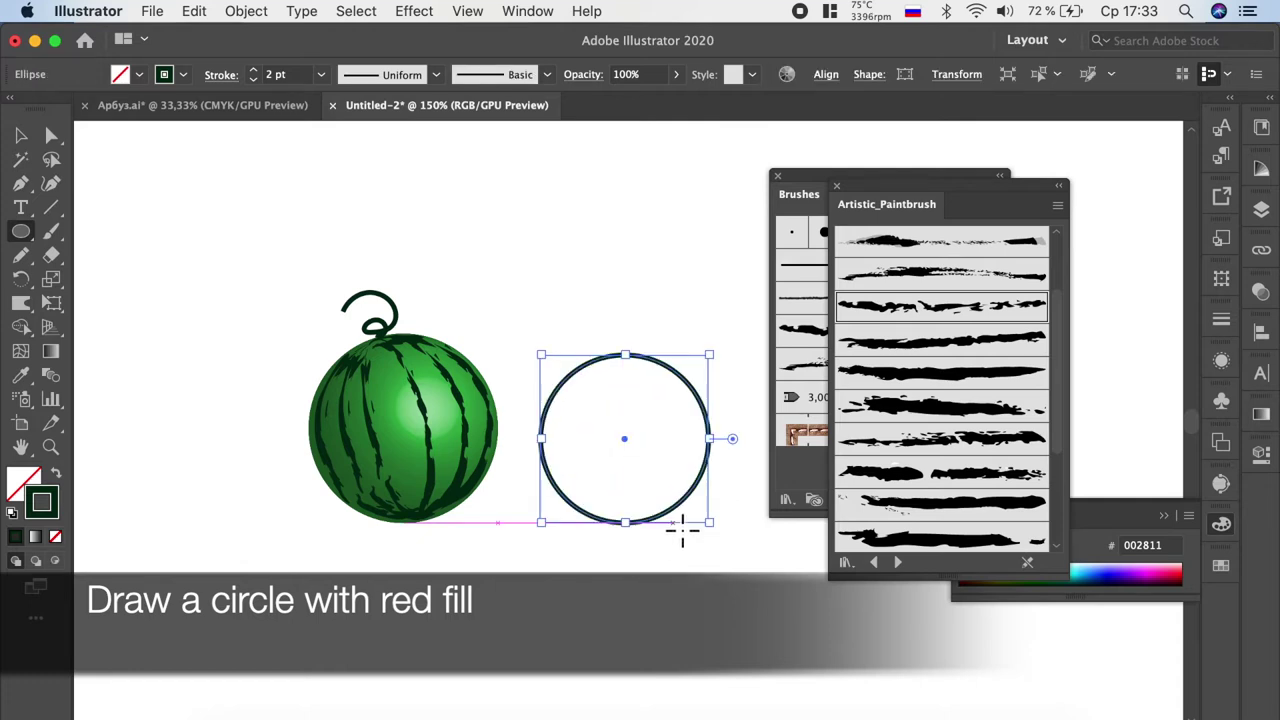
{"action": "left_click", "coordinate": [838, 187]}
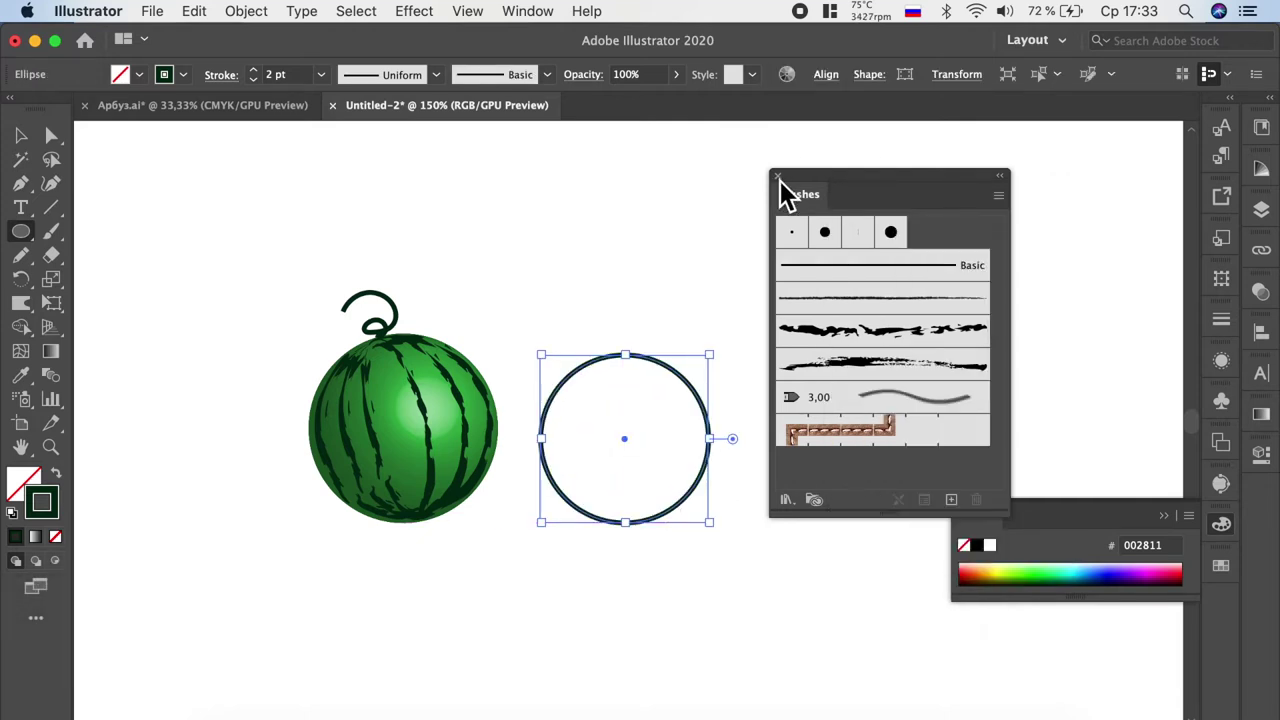
{"action": "left_click", "coordinate": [778, 176]}
{"action": "scroll", "coordinate": [689, 429], "scroll_direction": "up", "scroll_amount": 1}
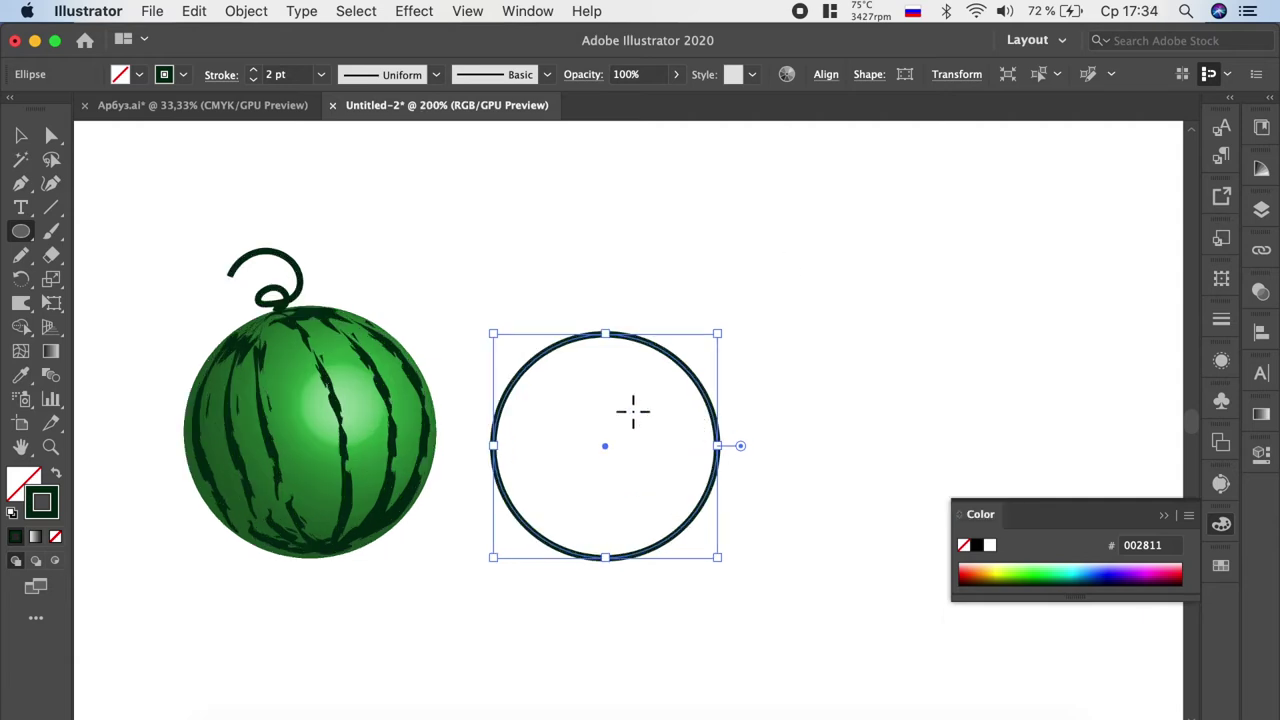
Step: Give the circle a red fill with no outline
{"action": "left_click", "coordinate": [1224, 568]}
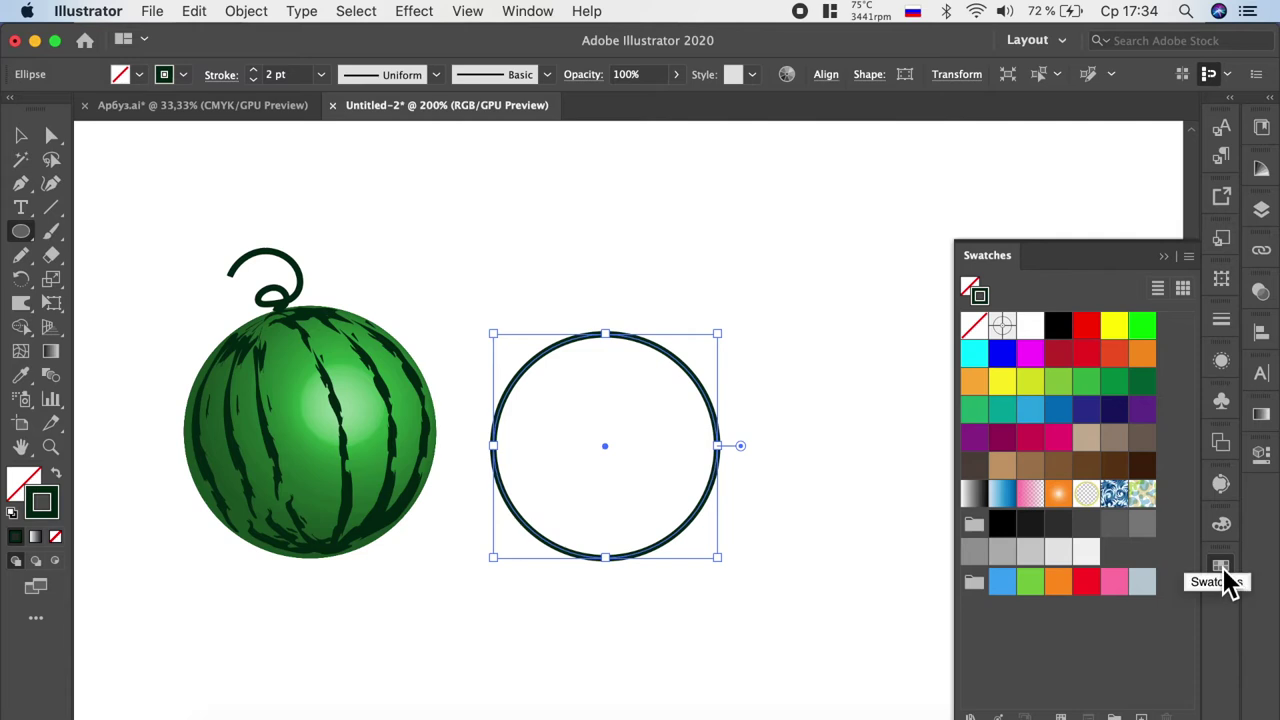
{"action": "left_click", "coordinate": [1086, 333]}
{"action": "left_click", "coordinate": [55, 474]}
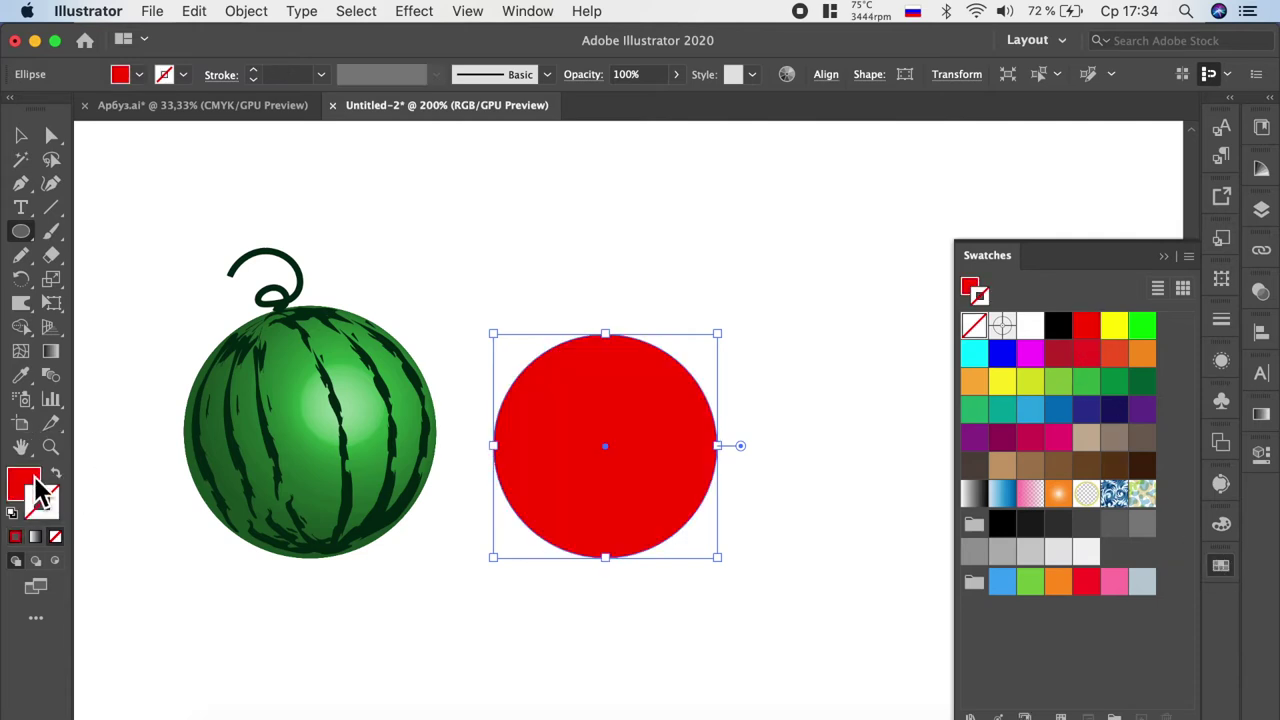
Step: Remove the circle's top anchor point to leave a flat-topped red half-circle
{"action": "left_click", "coordinate": [51, 135]}
{"action": "left_click", "coordinate": [605, 337]}
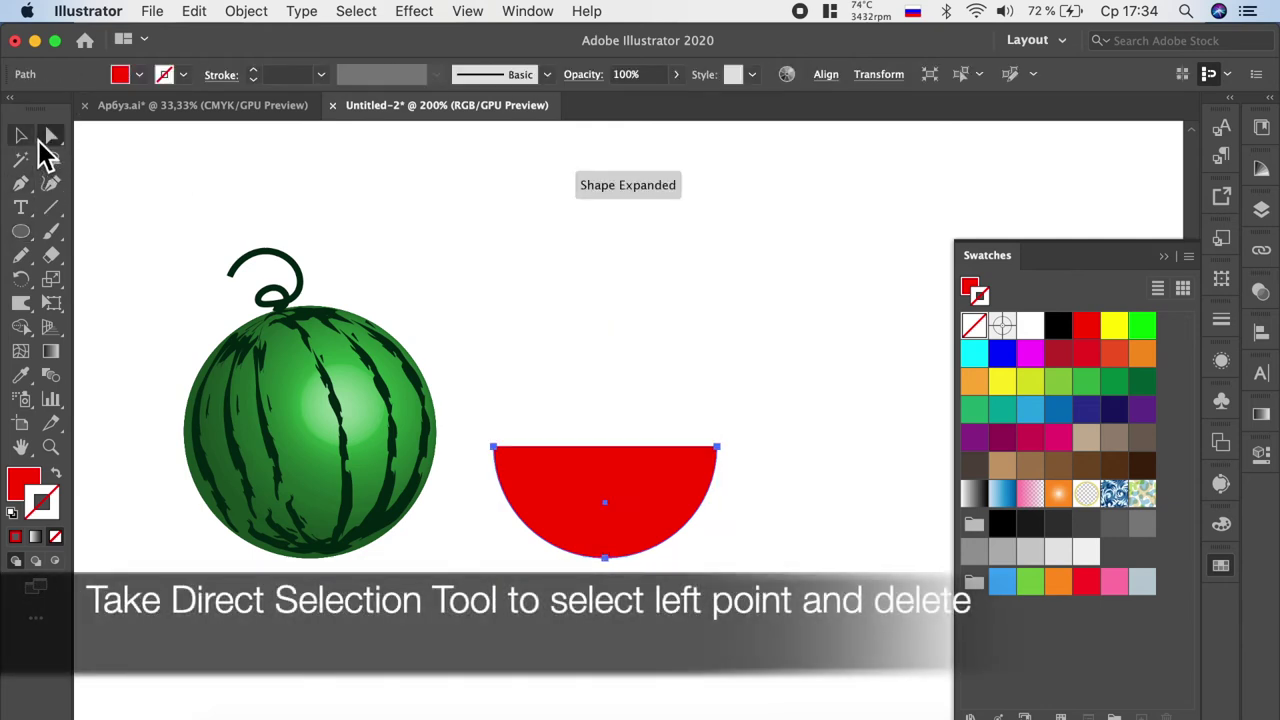
{"action": "left_click", "coordinate": [21, 135]}
{"action": "left_click", "coordinate": [412, 14]}
{"action": "mouse_move", "coordinate": [428, 135]}
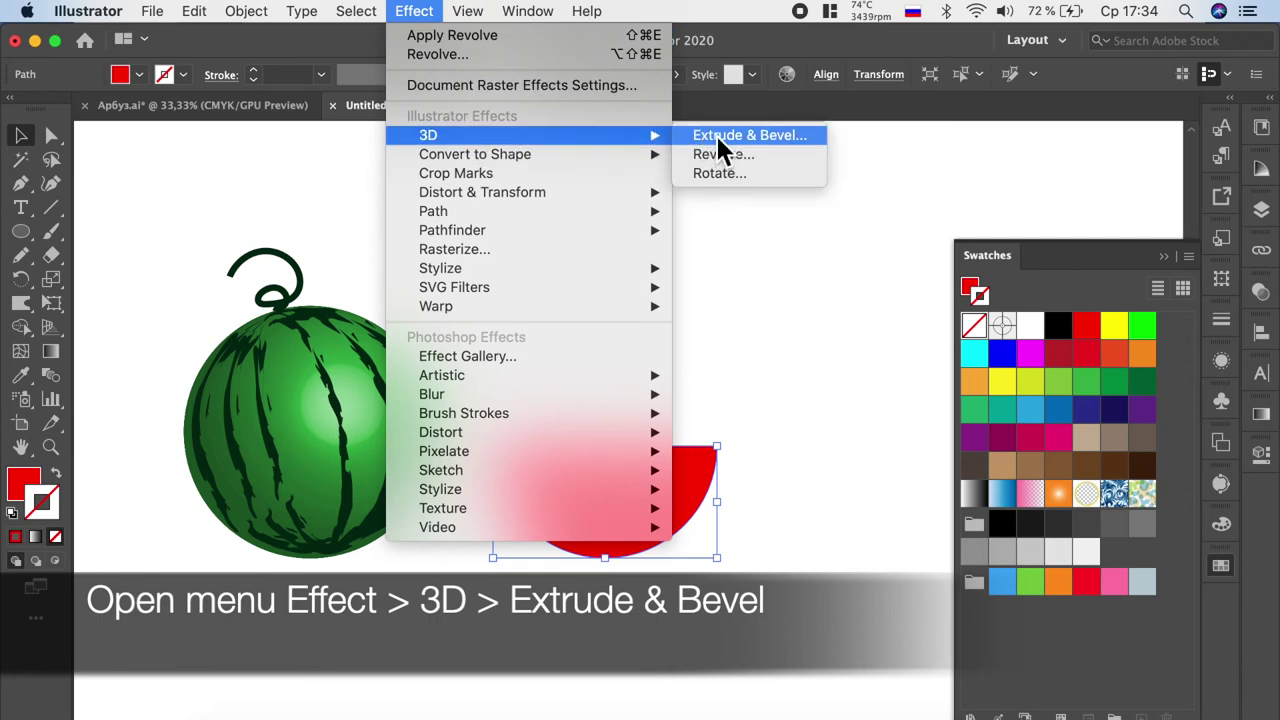
Step: Extrude the red half-circle 17 pt deep with a custom, slightly tilted 3D rotation
{"action": "left_click", "coordinate": [718, 145]}
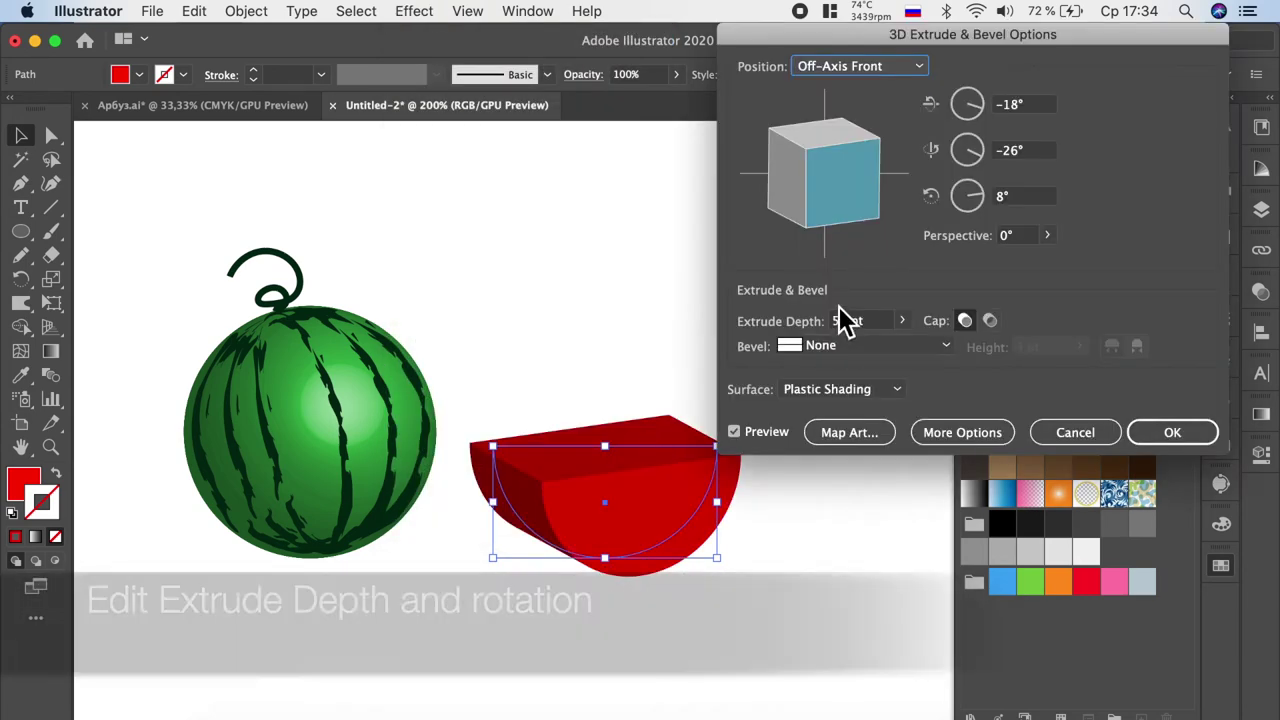
{"action": "left_click", "coordinate": [902, 320]}
{"action": "left_click_drag", "start_coordinate": [829, 346], "coordinate": [826, 346]}
{"action": "left_click_drag", "start_coordinate": [851, 170], "coordinate": [847, 176]}
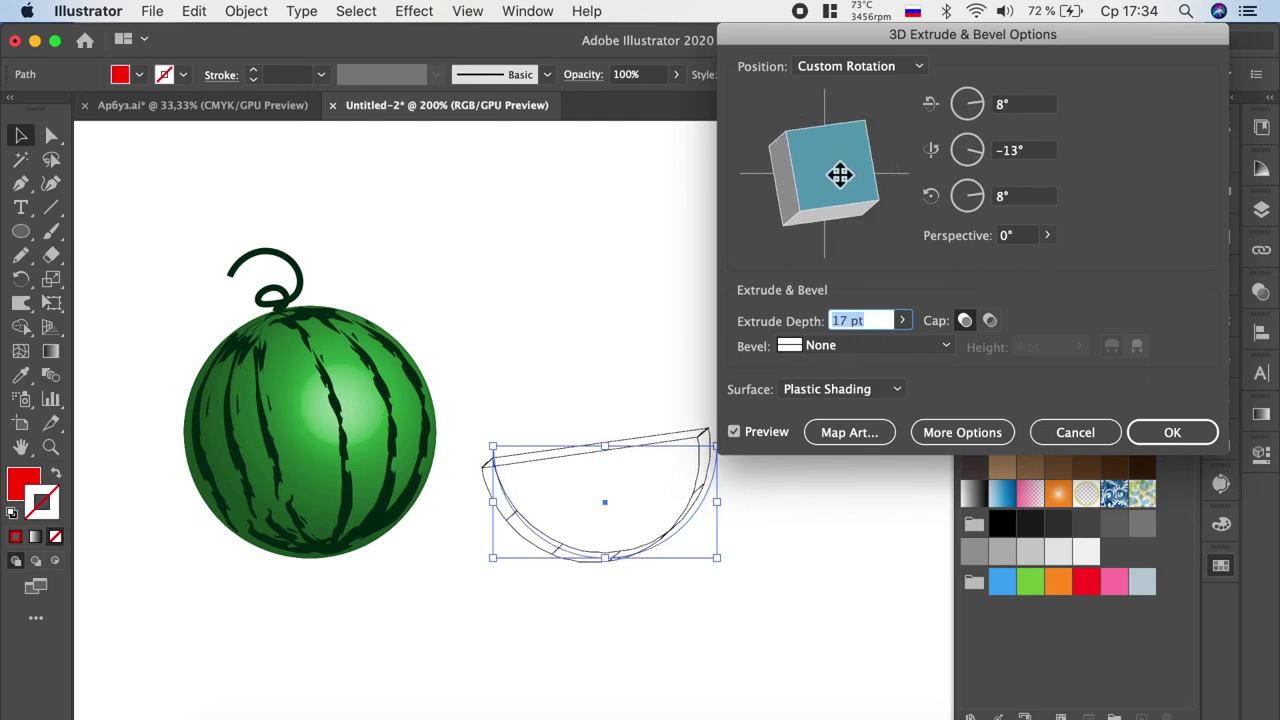
{"action": "mouse_move", "coordinate": [847, 176]}
{"action": "left_mouse_down"}
{"action": "mouse_move", "coordinate": [814, 191]}
{"action": "mouse_move", "coordinate": [813, 179]}
{"action": "mouse_move", "coordinate": [848, 179]}
{"action": "left_mouse_up"}
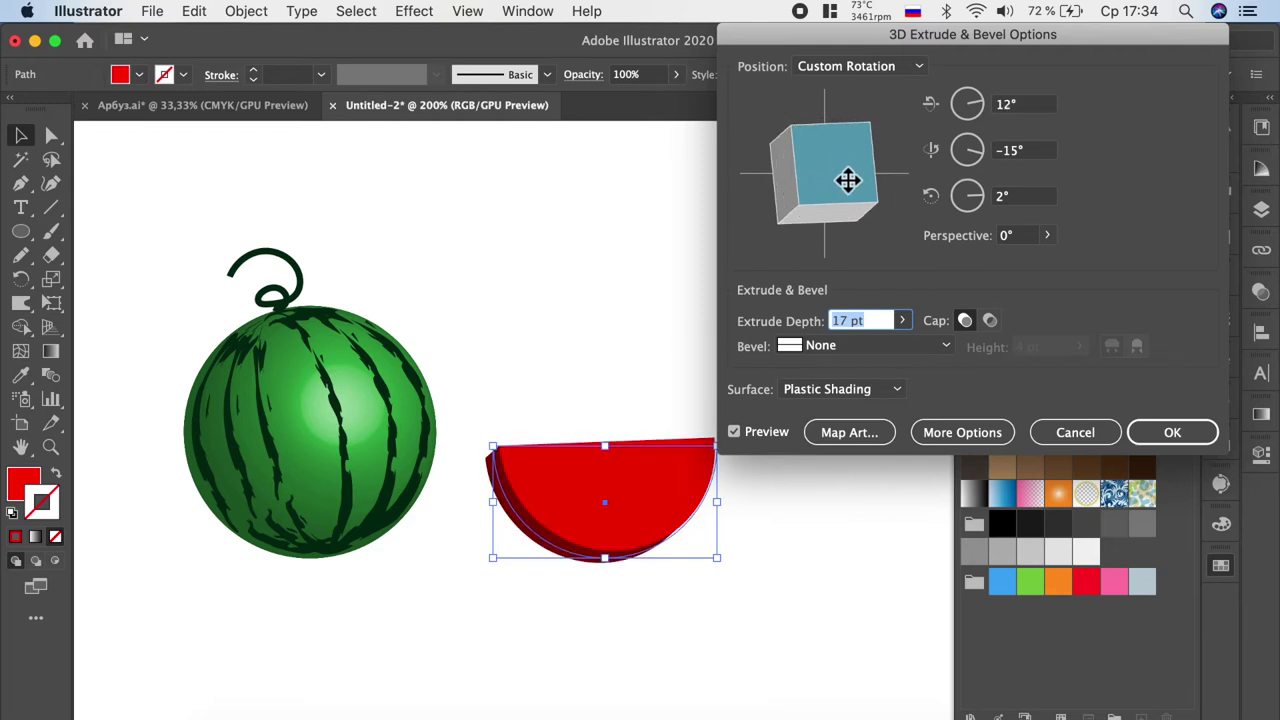
{"action": "mouse_move", "coordinate": [847, 179]}
{"action": "left_mouse_down"}
{"action": "mouse_move", "coordinate": [880, 186]}
{"action": "mouse_move", "coordinate": [823, 180]}
{"action": "mouse_move", "coordinate": [814, 191]}
{"action": "left_mouse_up"}
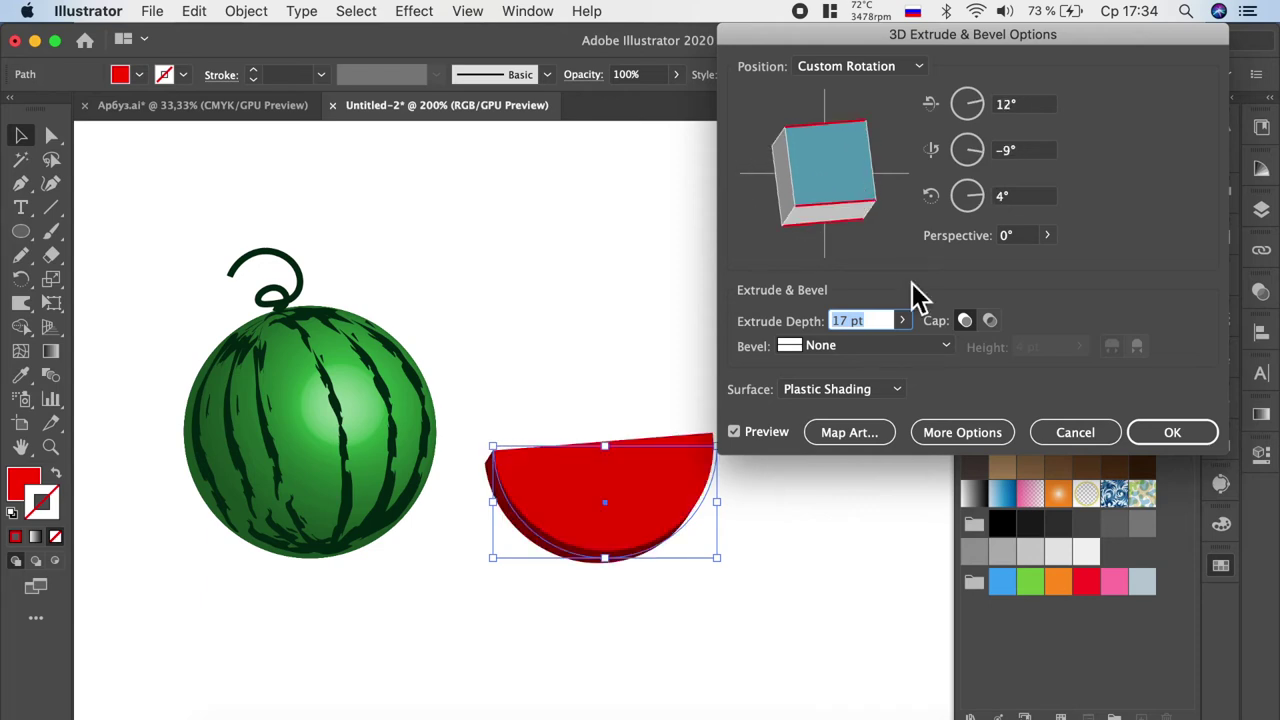
{"action": "left_click", "coordinate": [1172, 438]}
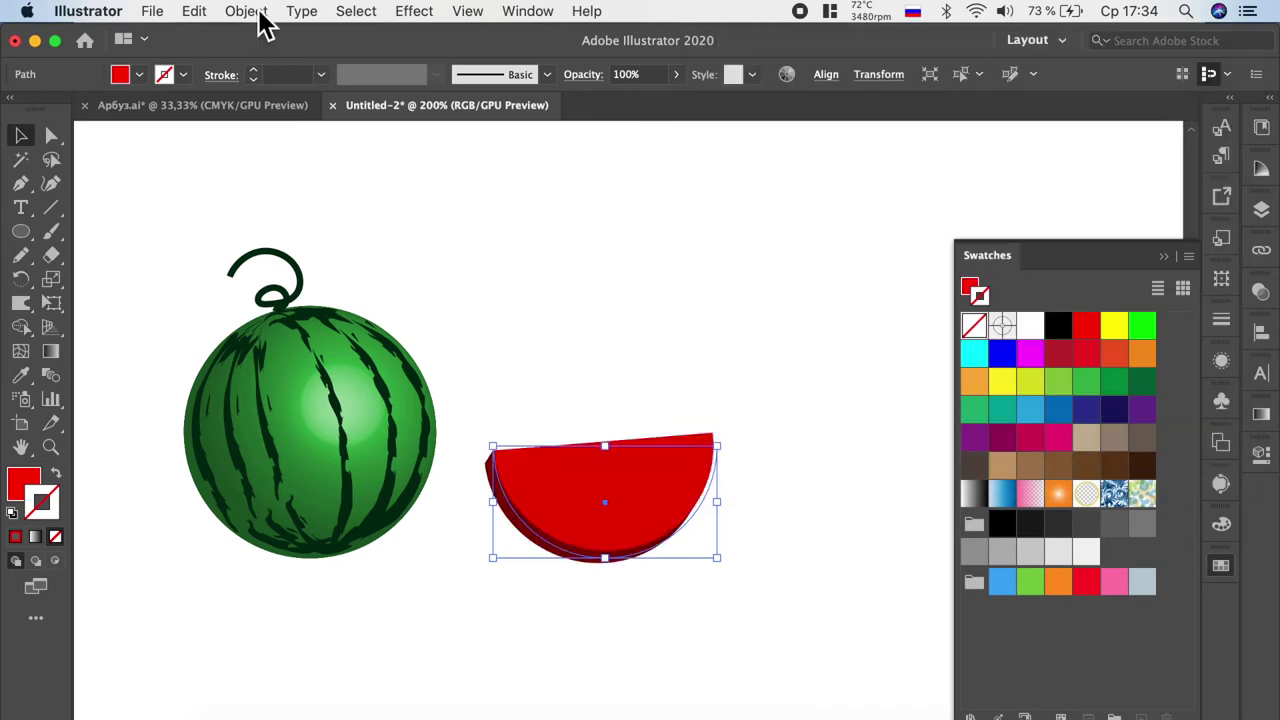
Step: Expand the slice's 3D appearance into editable shapes
{"action": "left_click", "coordinate": [246, 11]}
{"action": "left_click", "coordinate": [294, 250]}
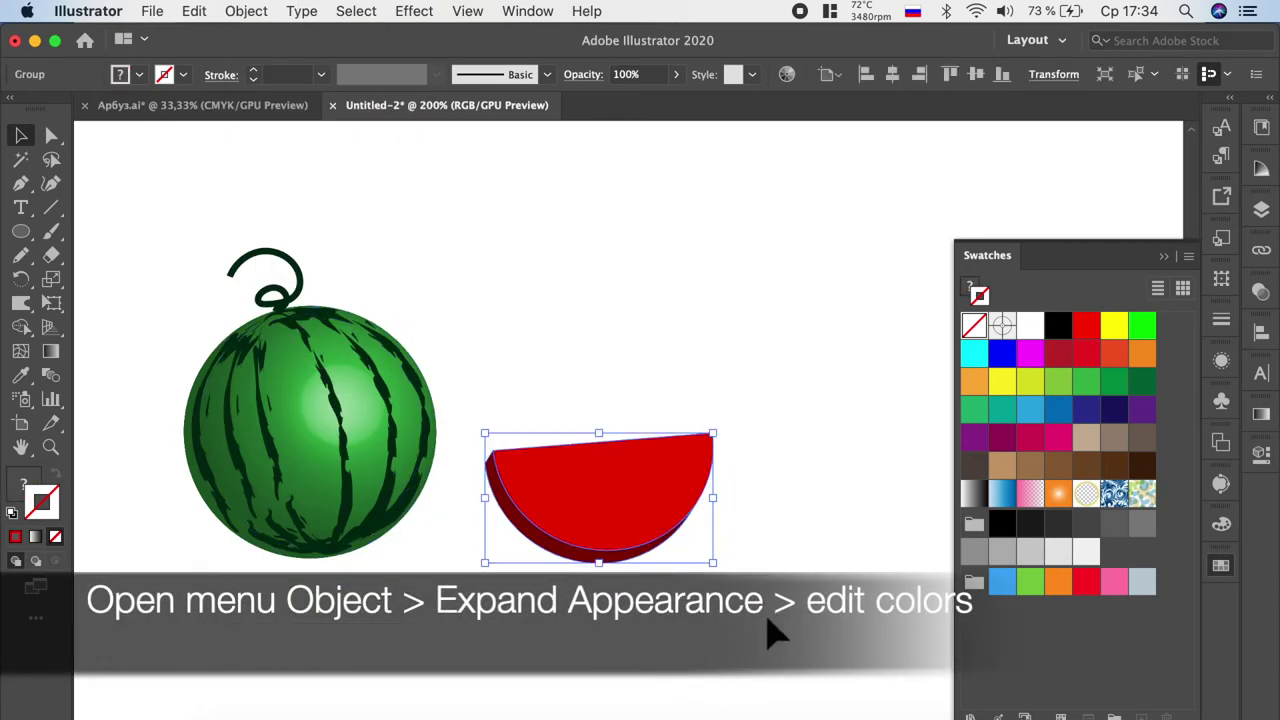
{"action": "scroll", "coordinate": [577, 590], "scroll_direction": "up", "scroll_amount": 2}
{"action": "left_click", "coordinate": [569, 623]}
Step: Select the dark extruded edge with the Magic Wand and fill it dark green, no stroke
{"action": "left_click", "coordinate": [20, 159]}
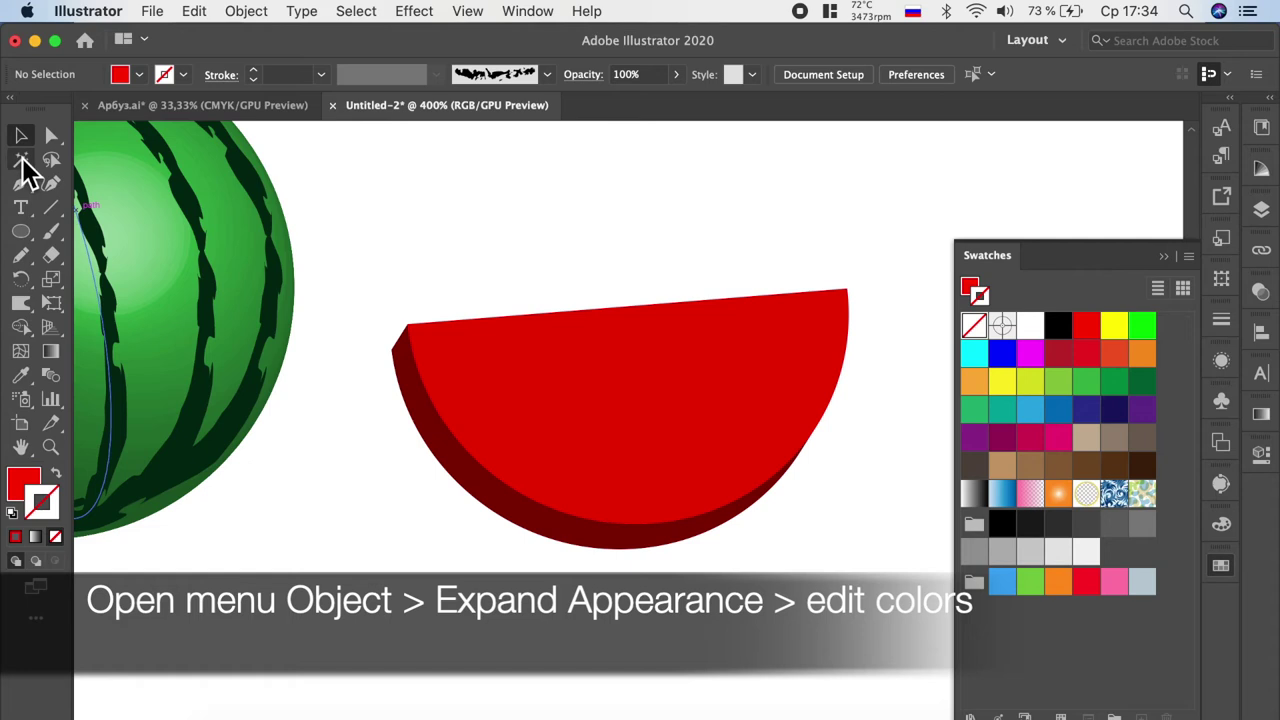
{"action": "left_click", "coordinate": [523, 517]}
{"action": "left_click", "coordinate": [21, 135]}
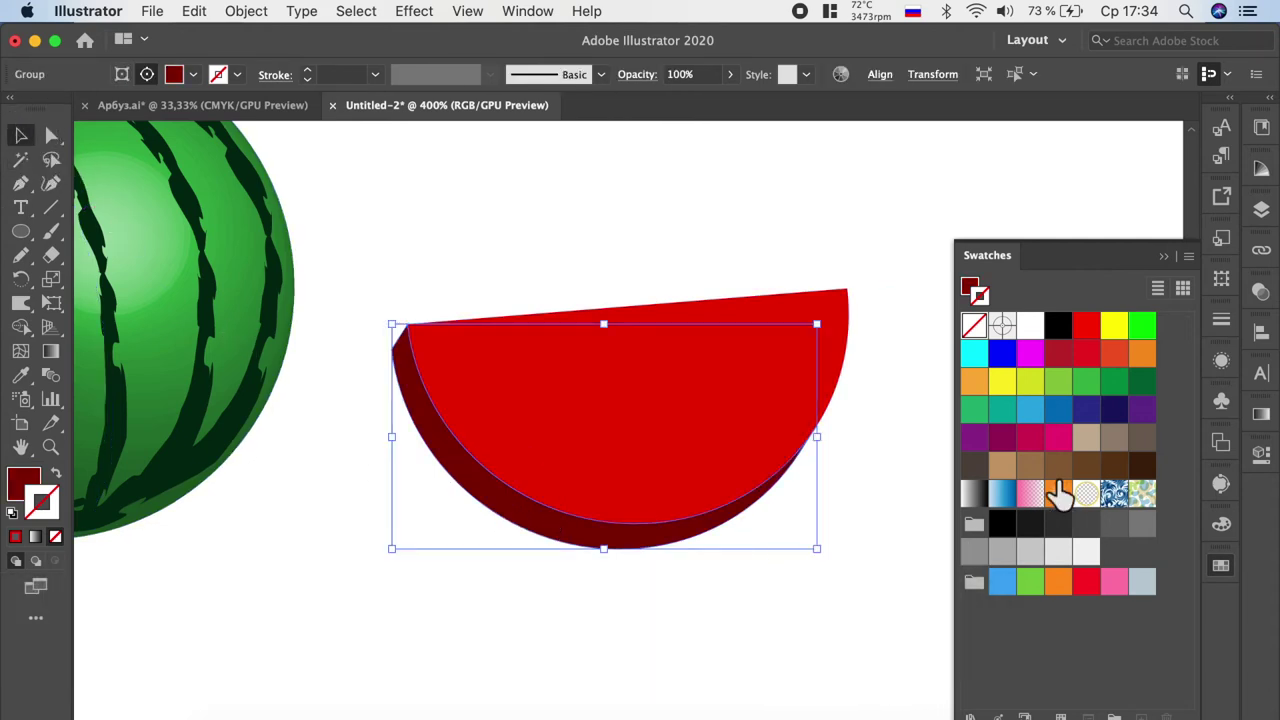
{"action": "left_click", "coordinate": [1145, 388]}
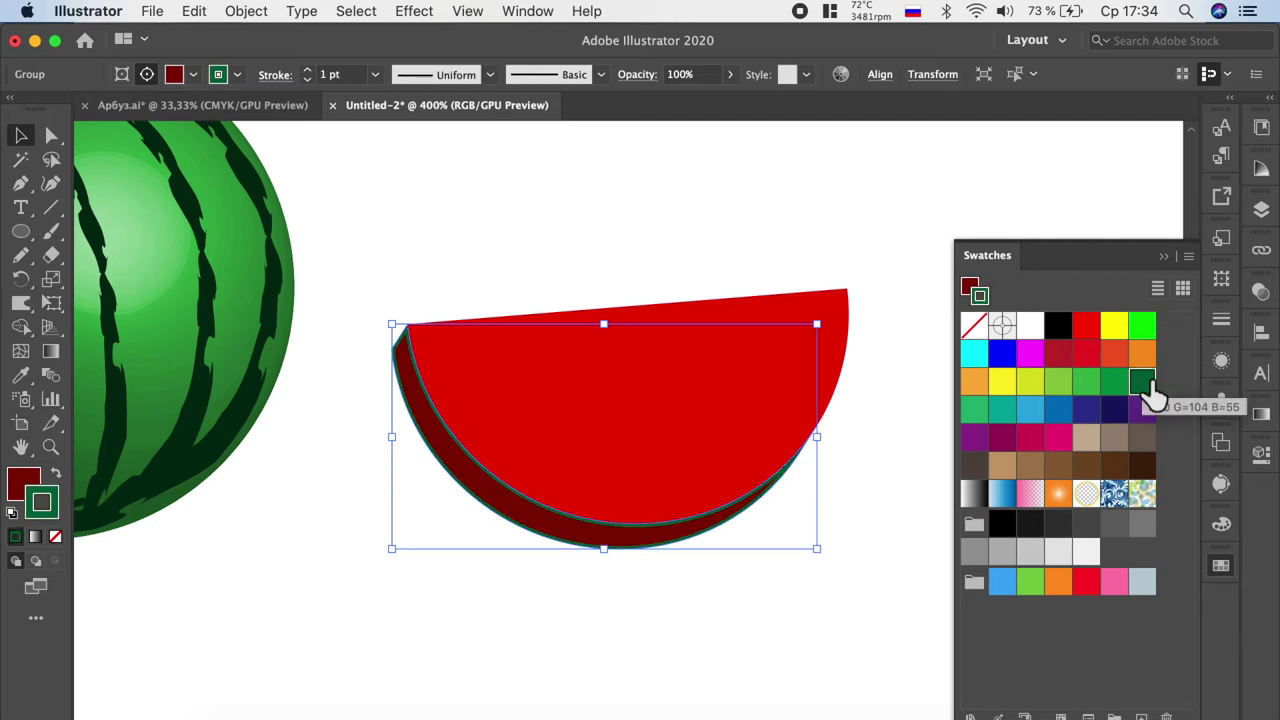
{"action": "left_click", "coordinate": [58, 474]}
{"action": "left_click", "coordinate": [55, 537]}
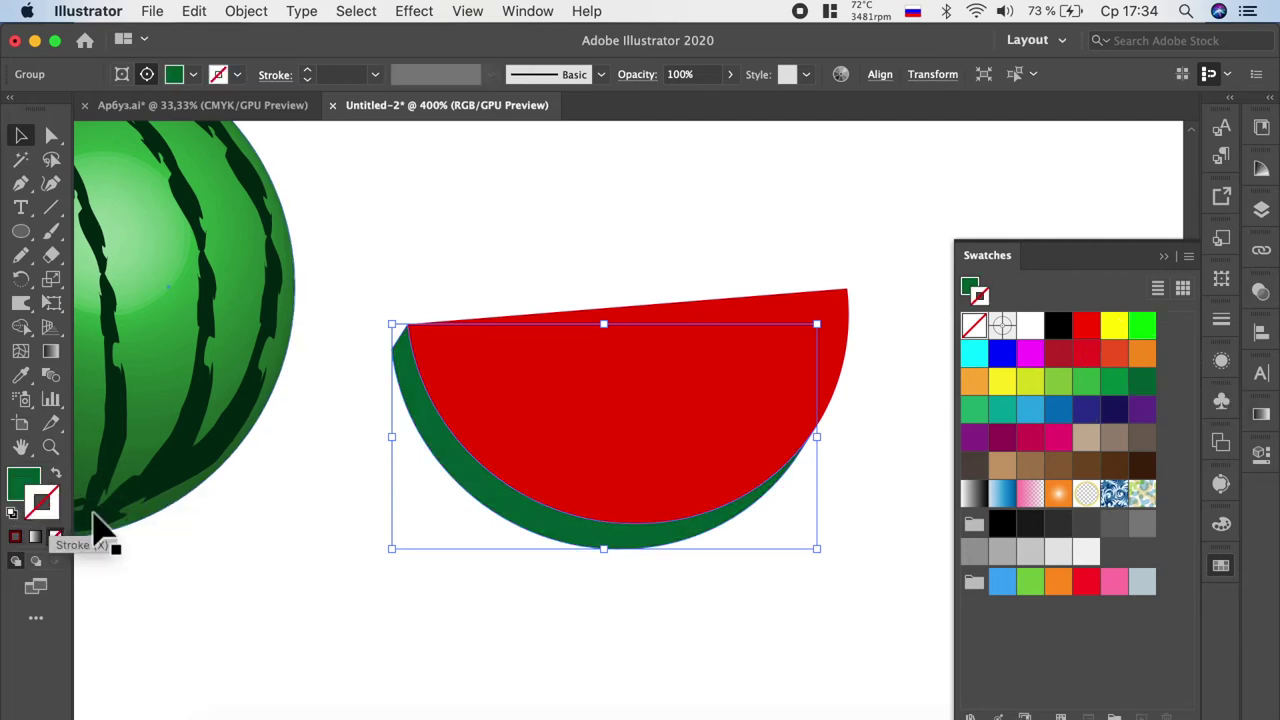
Step: Select the slice's red top face as an individual path
{"action": "left_click", "coordinate": [530, 570]}
{"action": "left_click", "coordinate": [558, 449]}
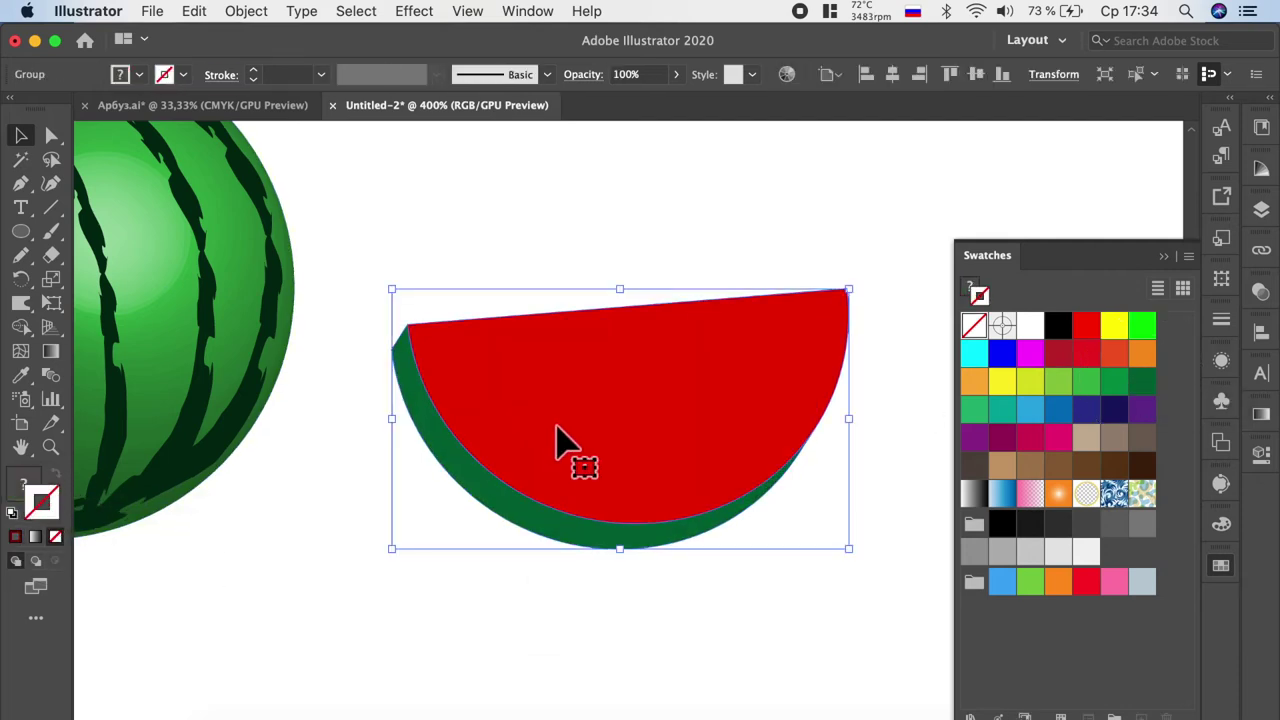
{"action": "left_click", "coordinate": [51, 135]}
{"action": "left_click", "coordinate": [500, 223]}
{"action": "left_click", "coordinate": [629, 414]}
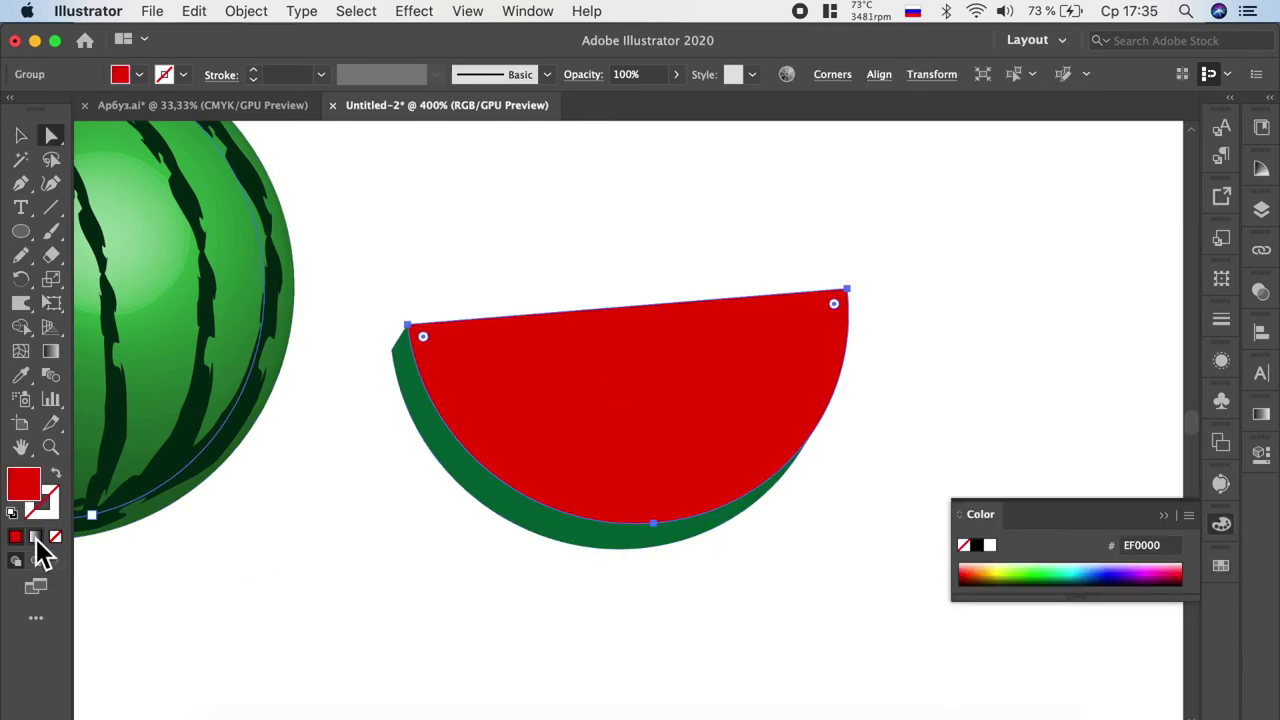
Step: Fill the red face with a gradient whose two stops are red, the end stop darkened
{"action": "left_click", "coordinate": [35, 537]}
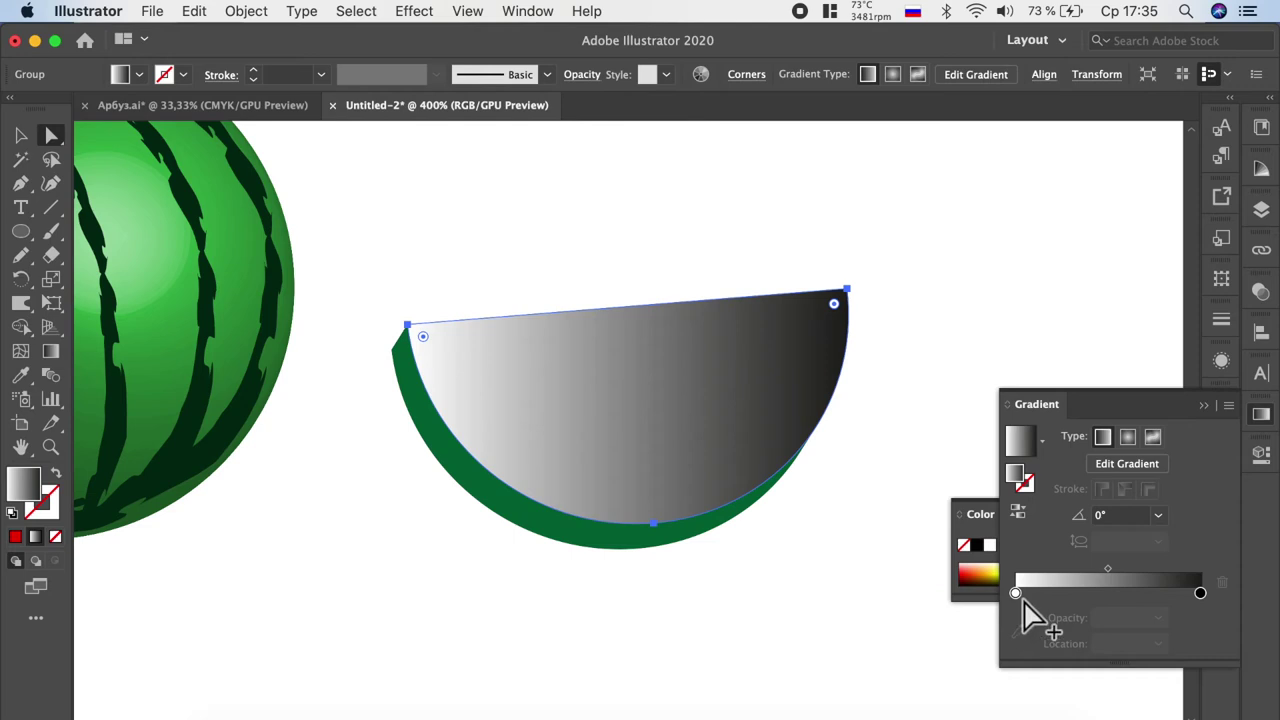
{"action": "double_click", "coordinate": [1016, 593]}
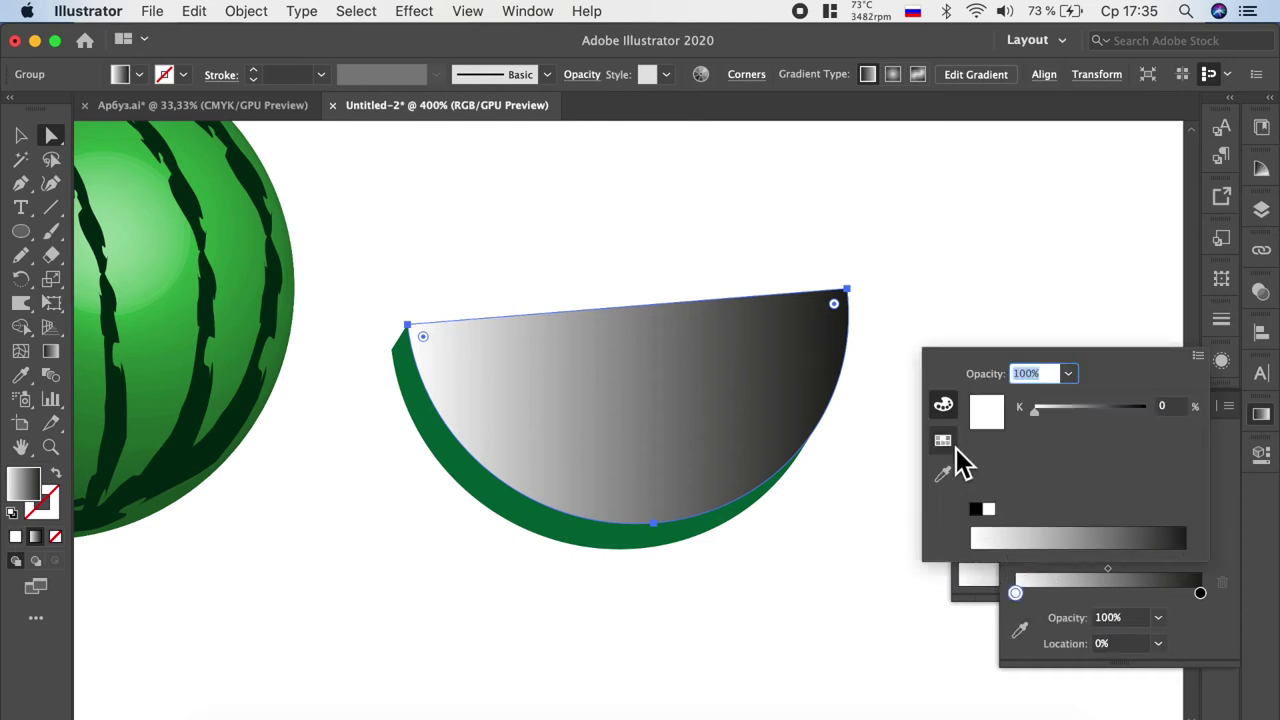
{"action": "left_click", "coordinate": [955, 448]}
{"action": "left_click", "coordinate": [1098, 398]}
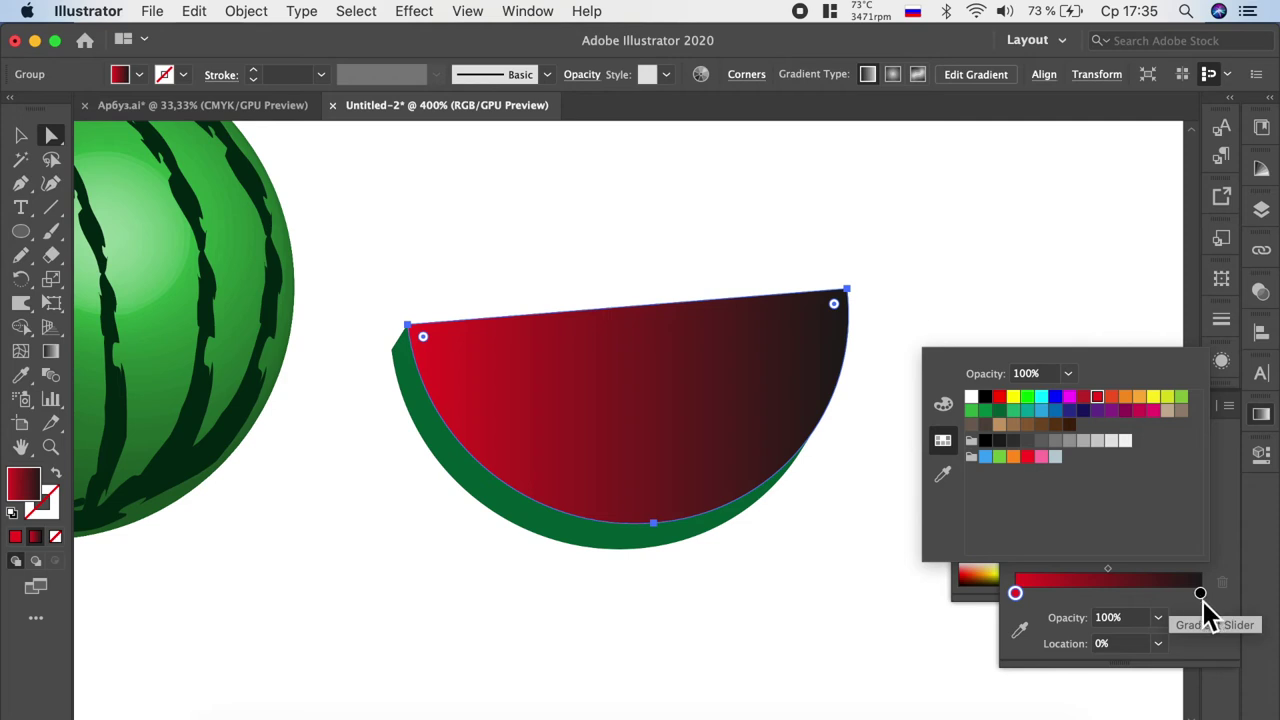
{"action": "double_click", "coordinate": [1201, 594]}
{"action": "left_click", "coordinate": [1085, 398]}
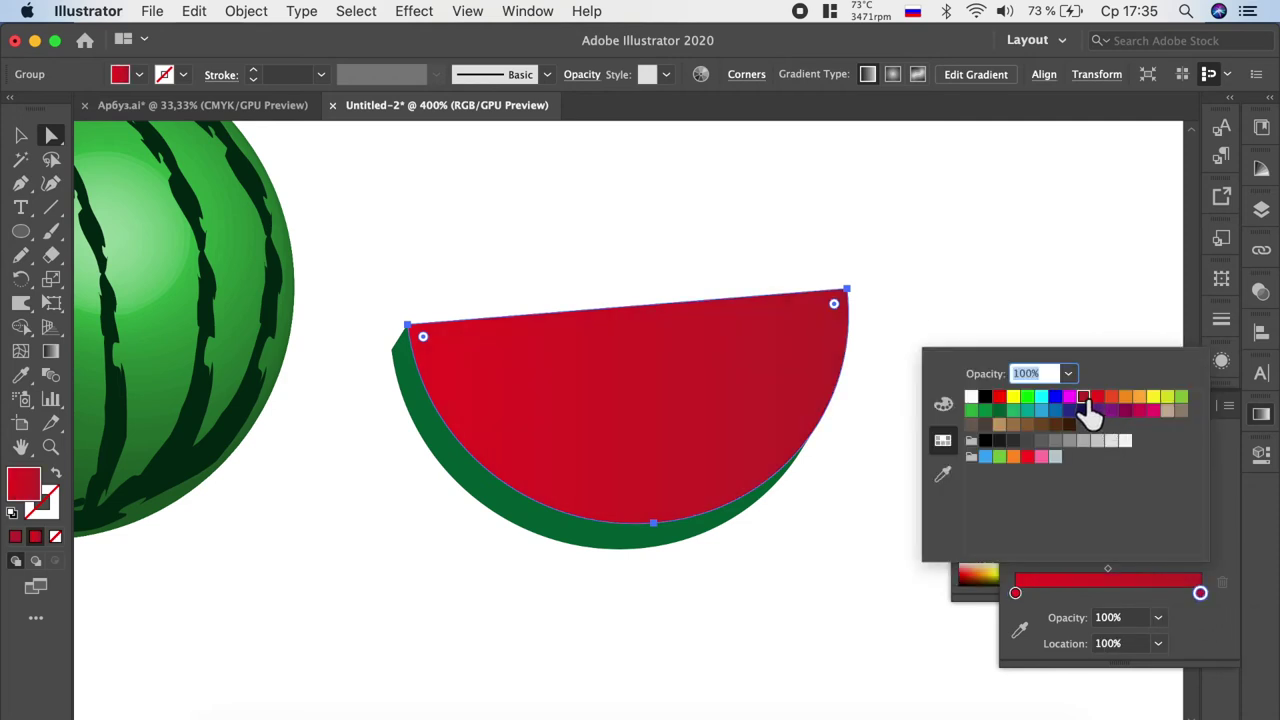
{"action": "left_click", "coordinate": [943, 406]}
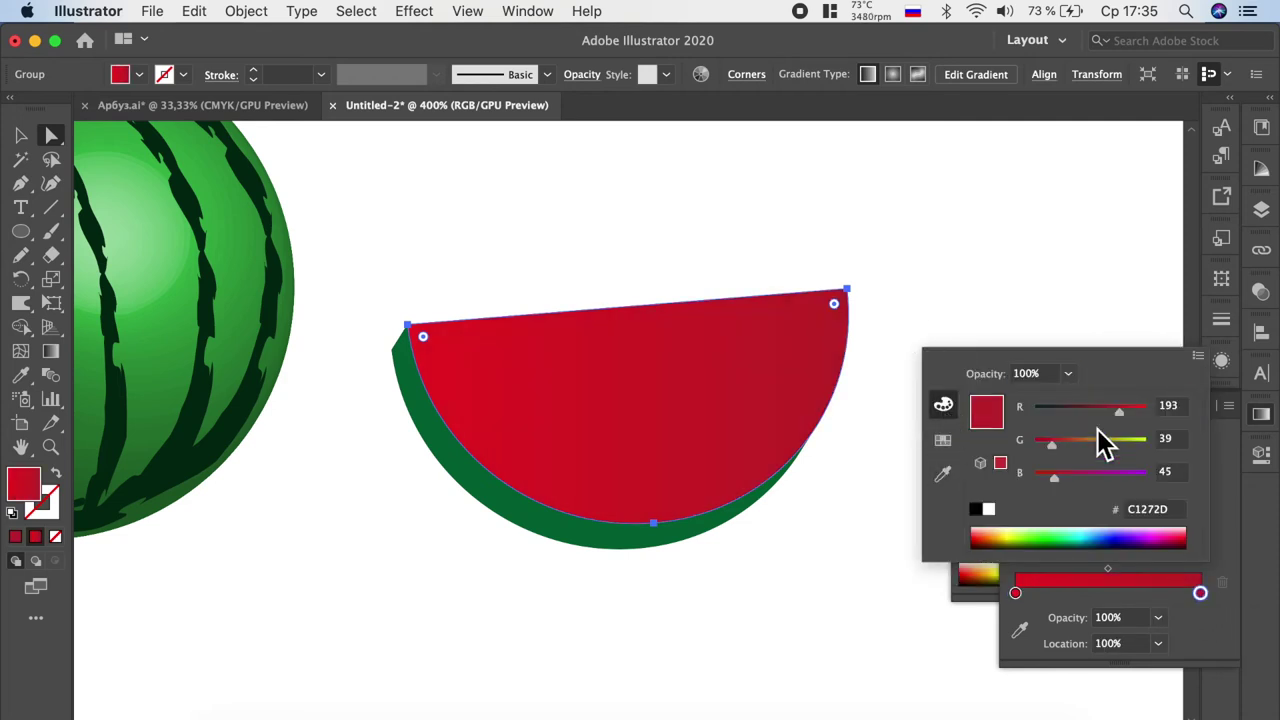
{"action": "left_click_drag", "start_coordinate": [1125, 417], "coordinate": [1107, 416]}
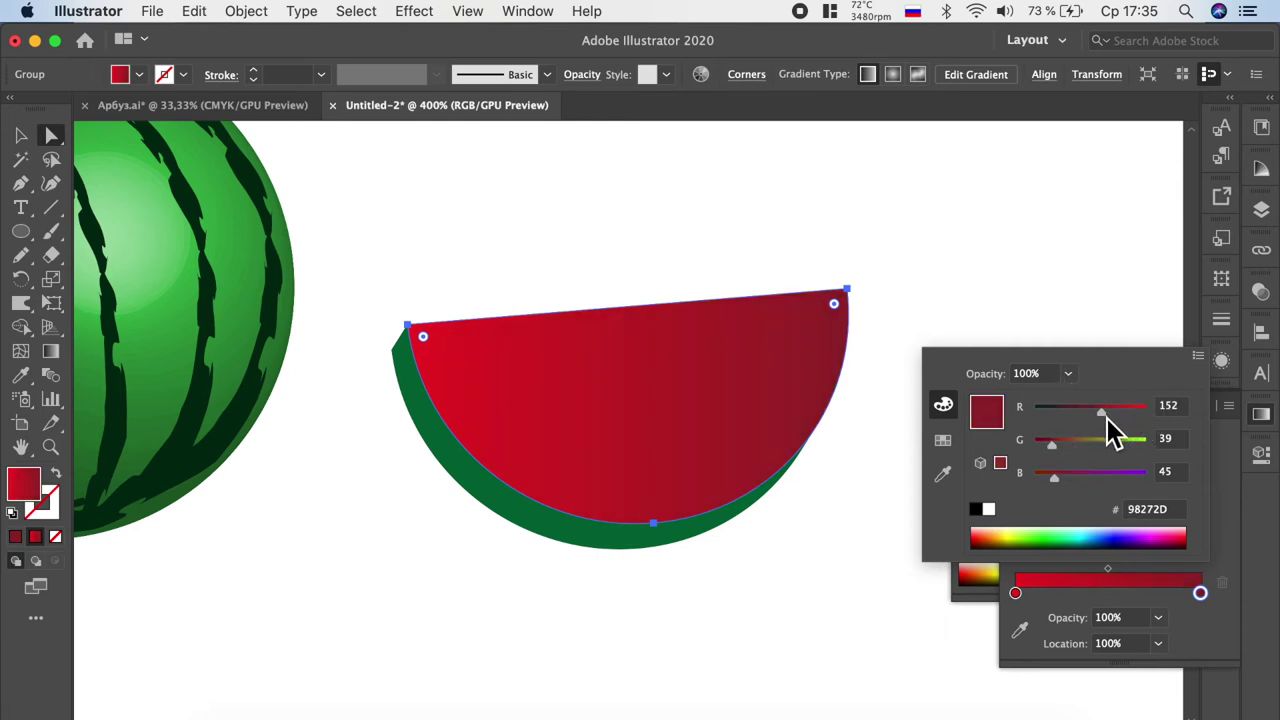
Step: Tune the stops to bright pinkish red and dark wine red, angling the gradient at -60°
{"action": "left_click", "coordinate": [1015, 594]}
{"action": "double_click", "coordinate": [1015, 594]}
{"action": "left_click_drag", "start_coordinate": [1056, 478], "coordinate": [1083, 480]}
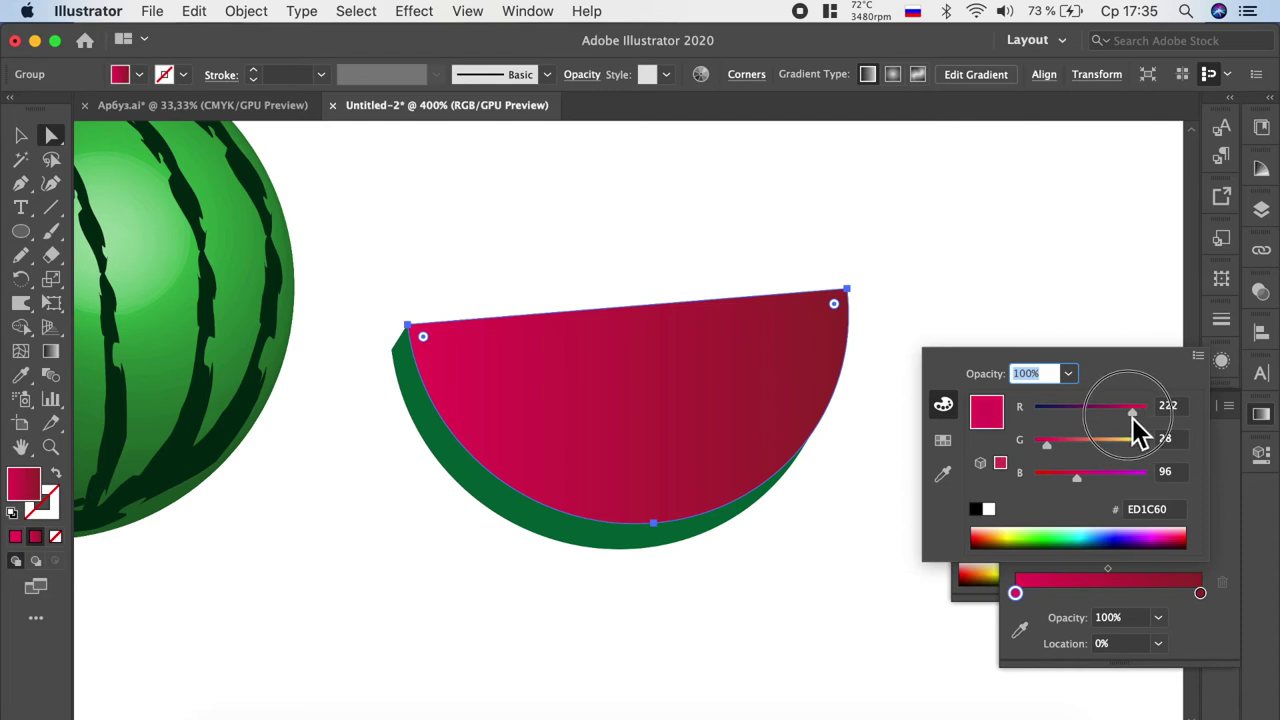
{"action": "left_click_drag", "start_coordinate": [1132, 418], "coordinate": [1142, 418]}
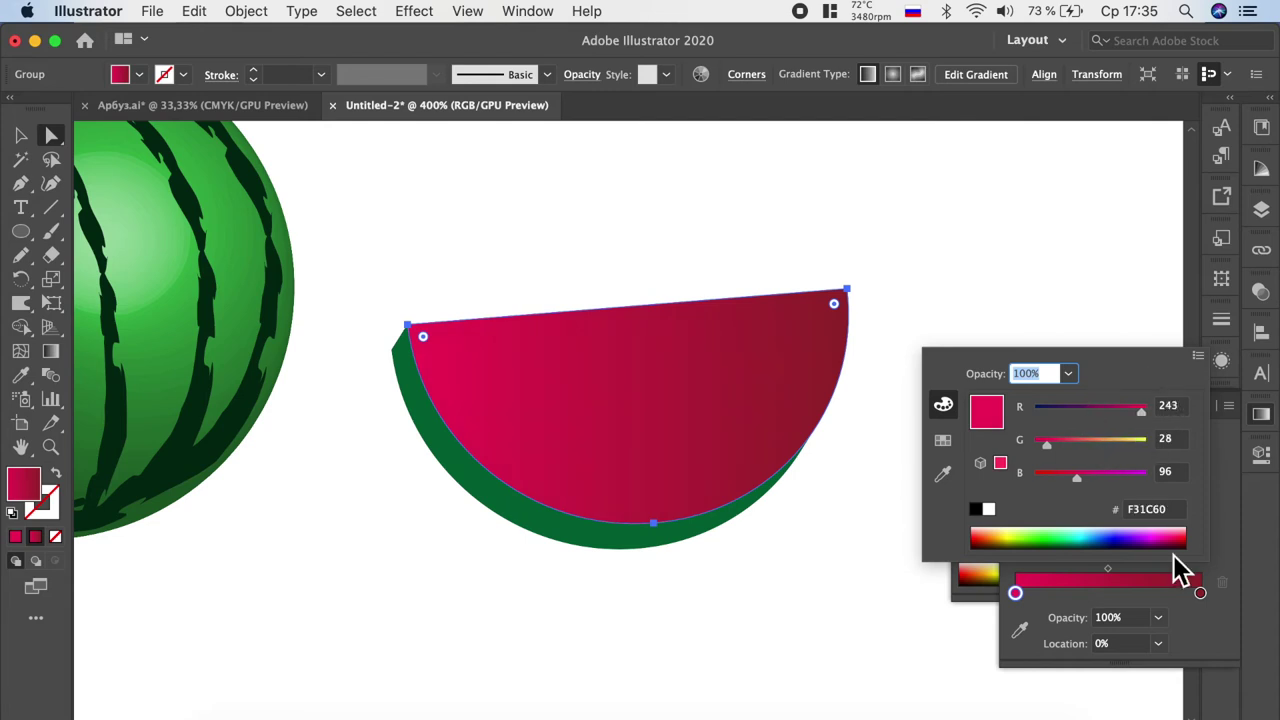
{"action": "left_click", "coordinate": [1200, 594]}
{"action": "double_click", "coordinate": [1200, 594]}
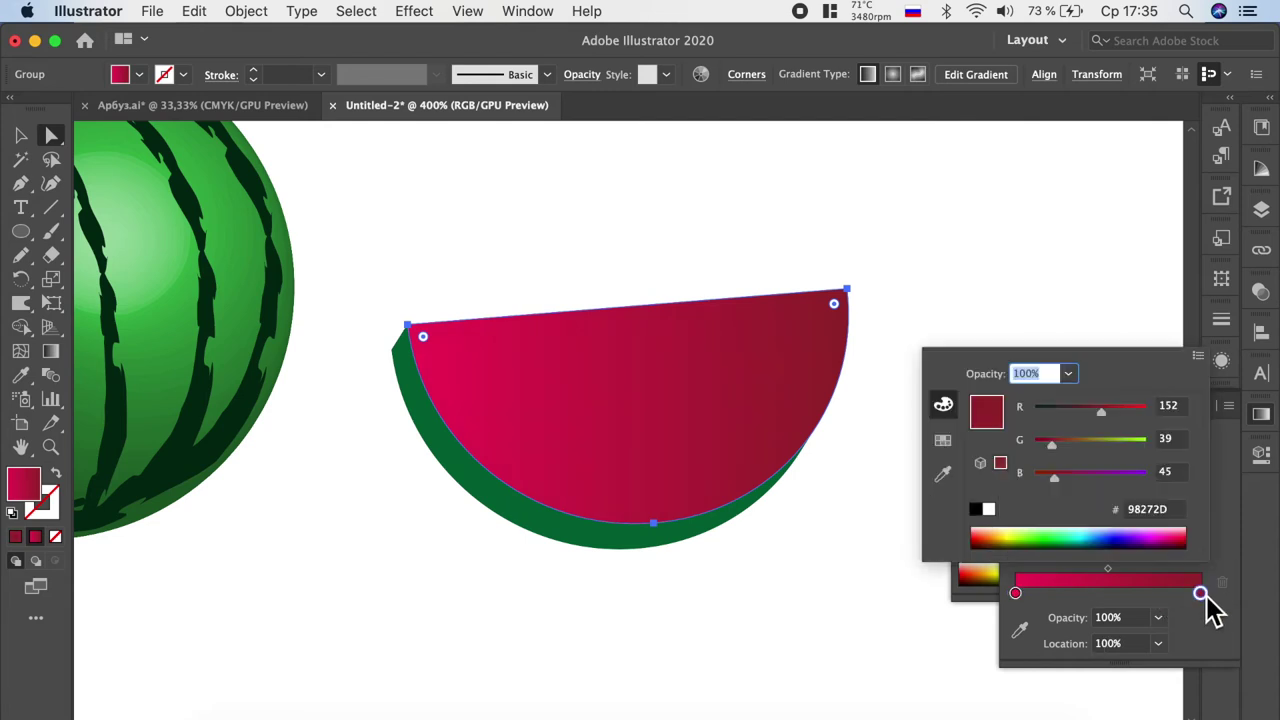
{"action": "left_click_drag", "start_coordinate": [1101, 414], "coordinate": [1073, 414]}
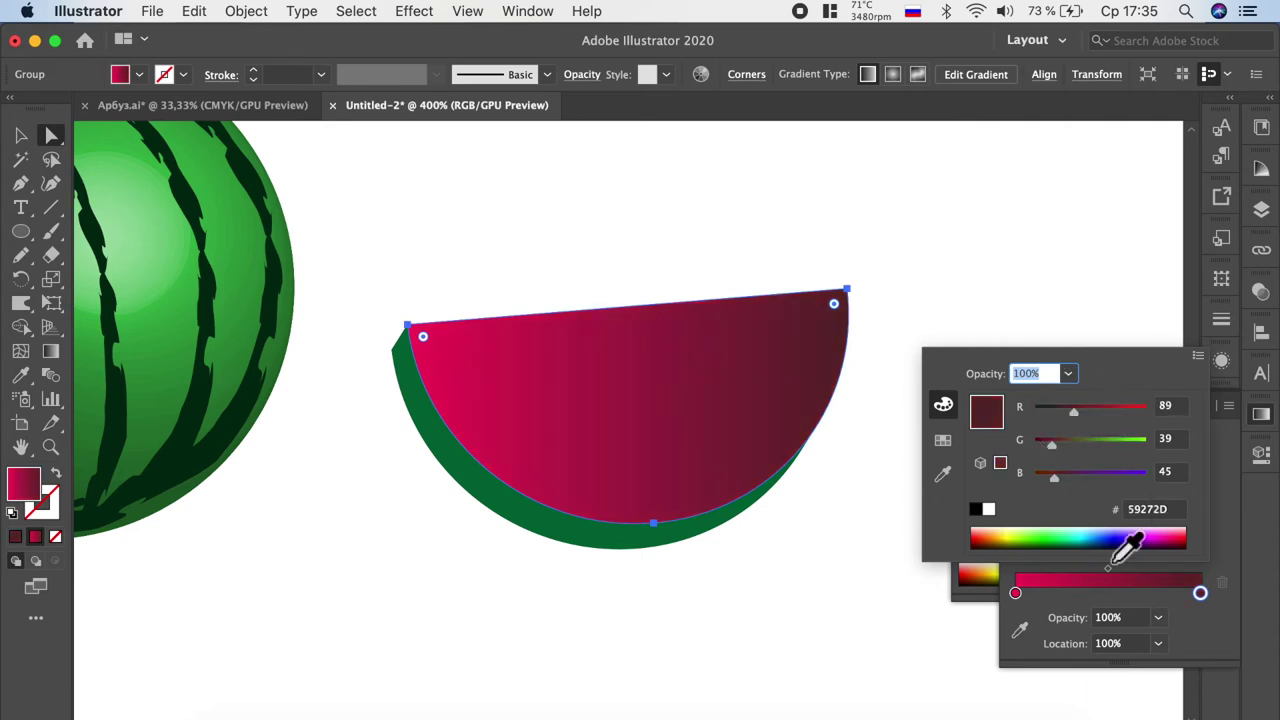
{"action": "left_click", "coordinate": [1197, 652]}
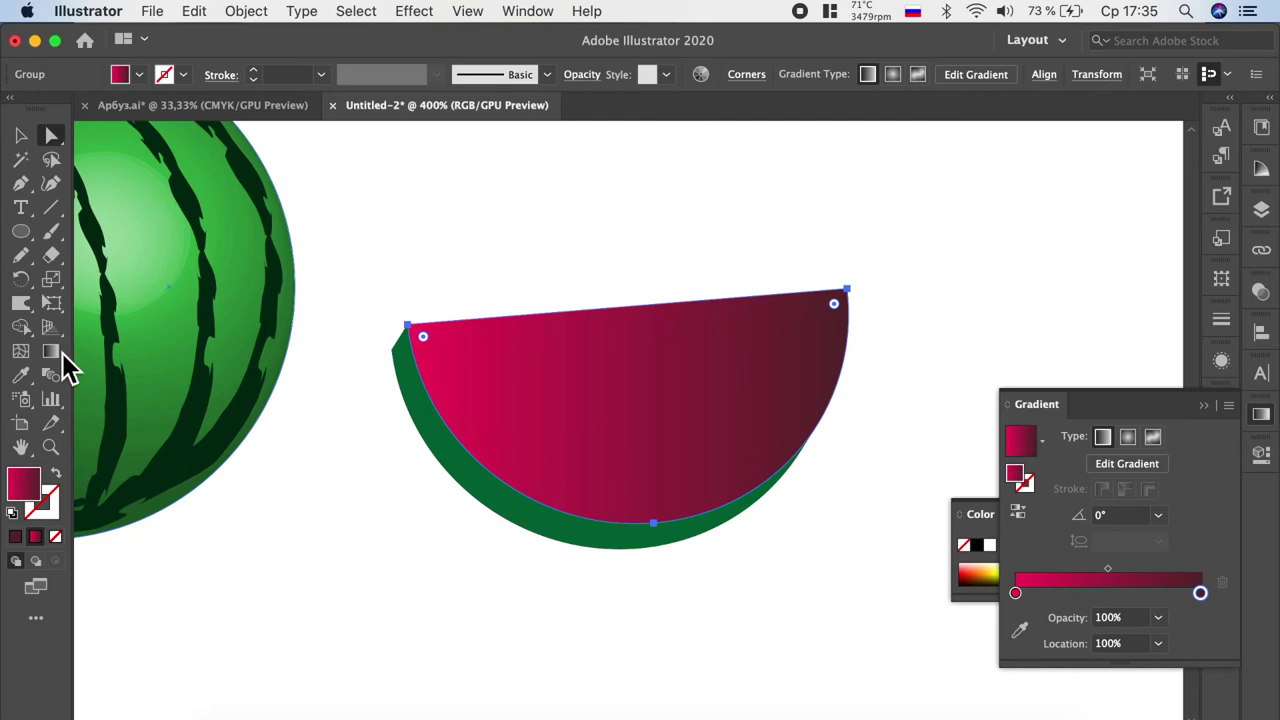
{"action": "left_click", "coordinate": [1158, 517]}
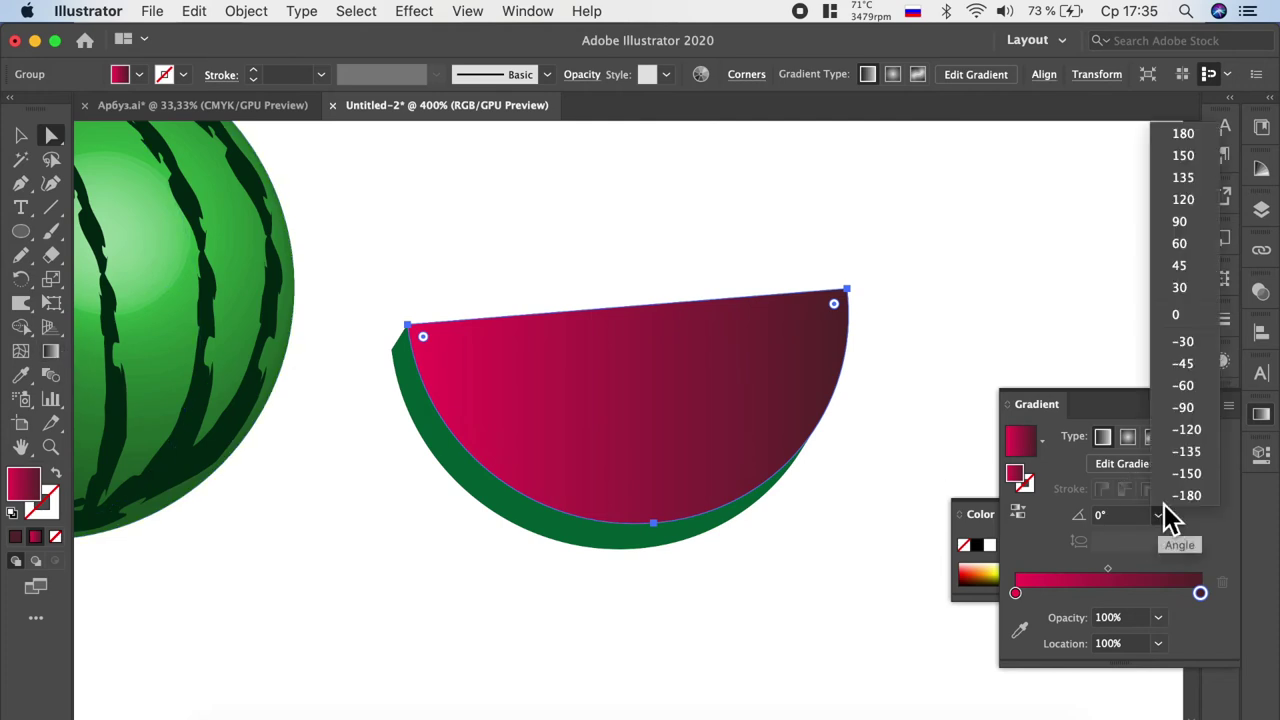
{"action": "left_click", "coordinate": [1189, 394]}
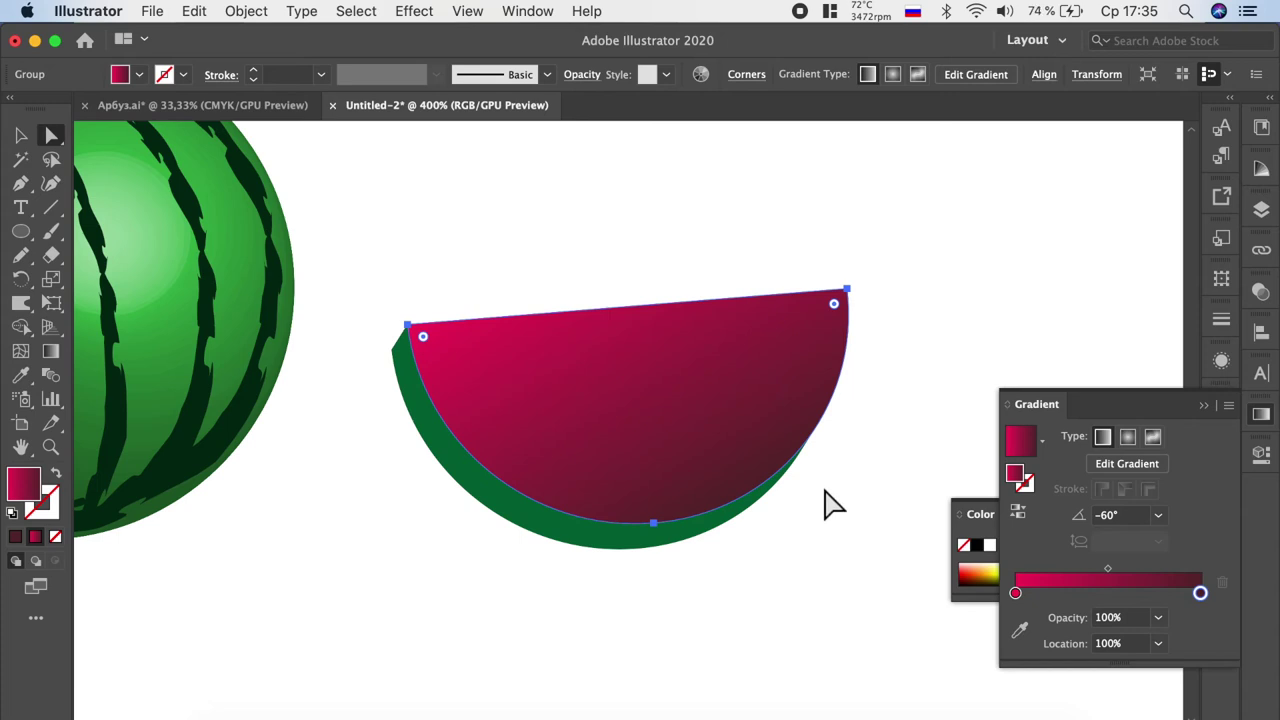
Step: Move the slice group onto the watermelon's lower right, then shrink it and tilt it slightly counter-clockwise
{"action": "left_click", "coordinate": [831, 514]}
{"action": "scroll", "coordinate": [740, 590], "scroll_direction": "down", "scroll_amount": 1, "text": "alt"}
{"action": "scroll", "coordinate": [691, 566], "scroll_direction": "down", "scroll_amount": 1, "text": "alt"}
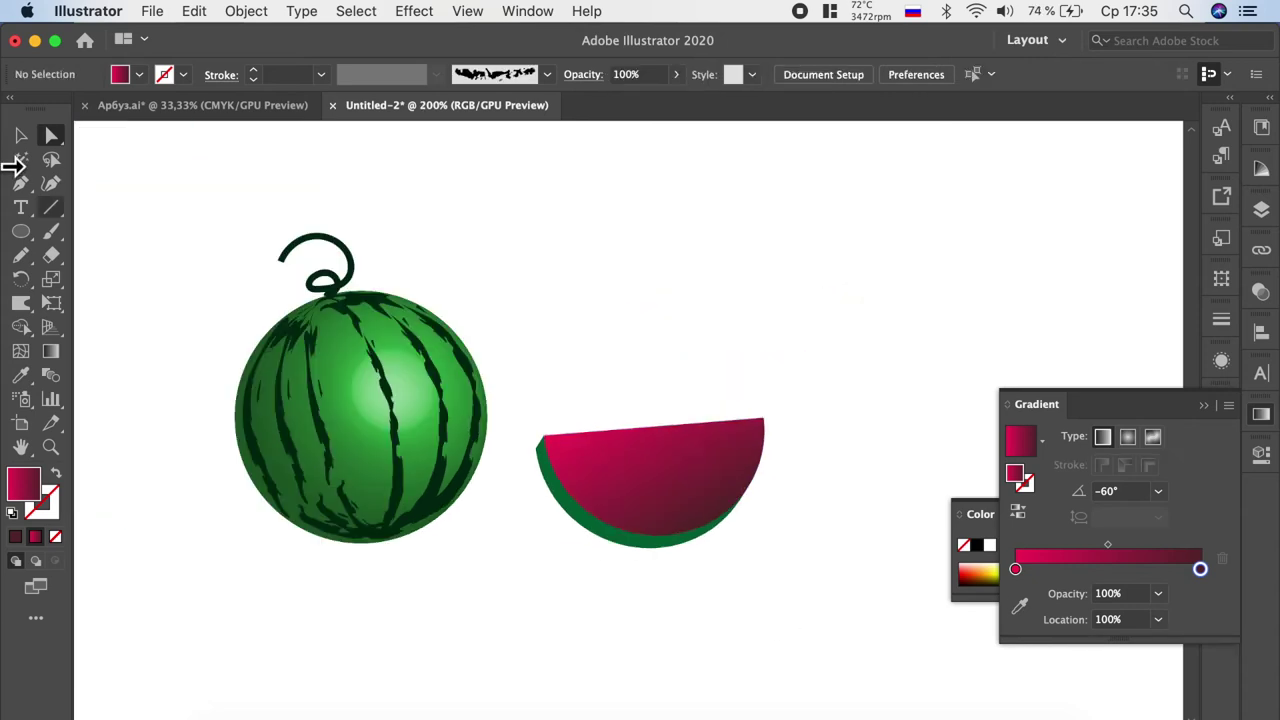
{"action": "left_click", "coordinate": [21, 135]}
{"action": "left_click", "coordinate": [566, 432]}
{"action": "left_click_drag", "start_coordinate": [712, 500], "coordinate": [528, 532]}
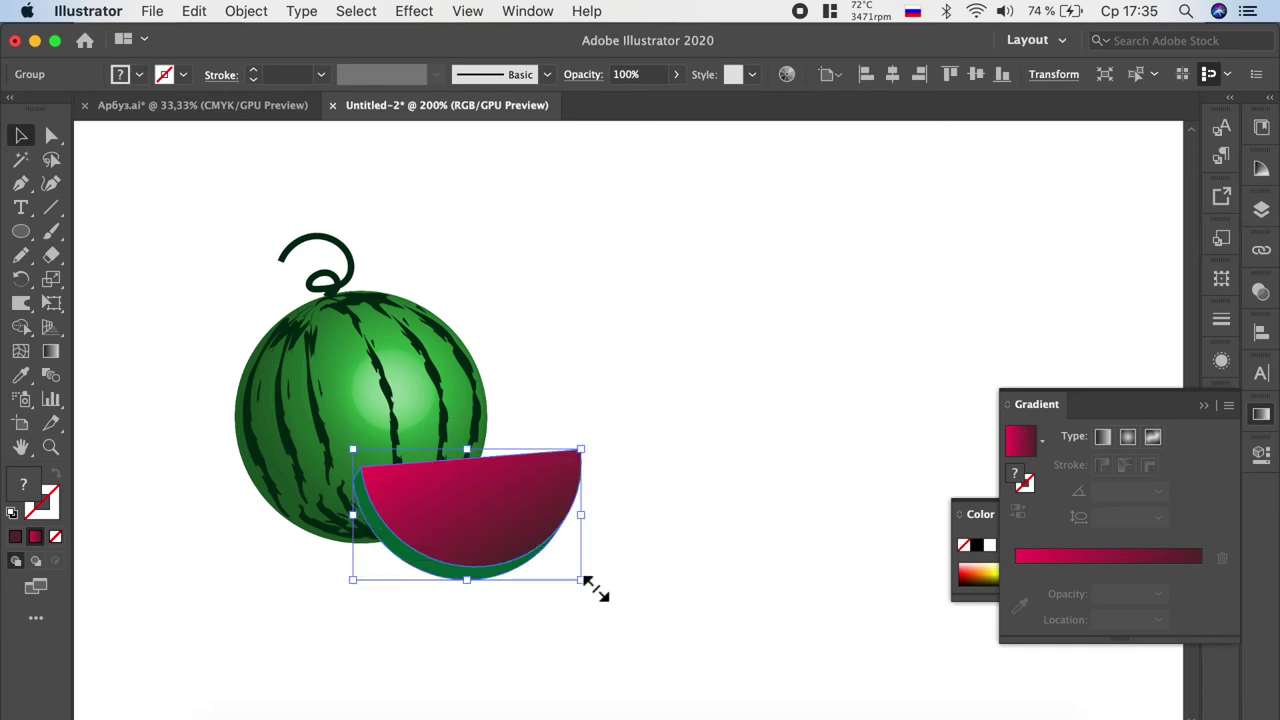
{"action": "left_click_drag", "start_coordinate": [583, 582], "coordinate": [564, 571]}
{"action": "left_click_drag", "start_coordinate": [580, 474], "coordinate": [568, 438]}
{"action": "left_click", "coordinate": [680, 537]}
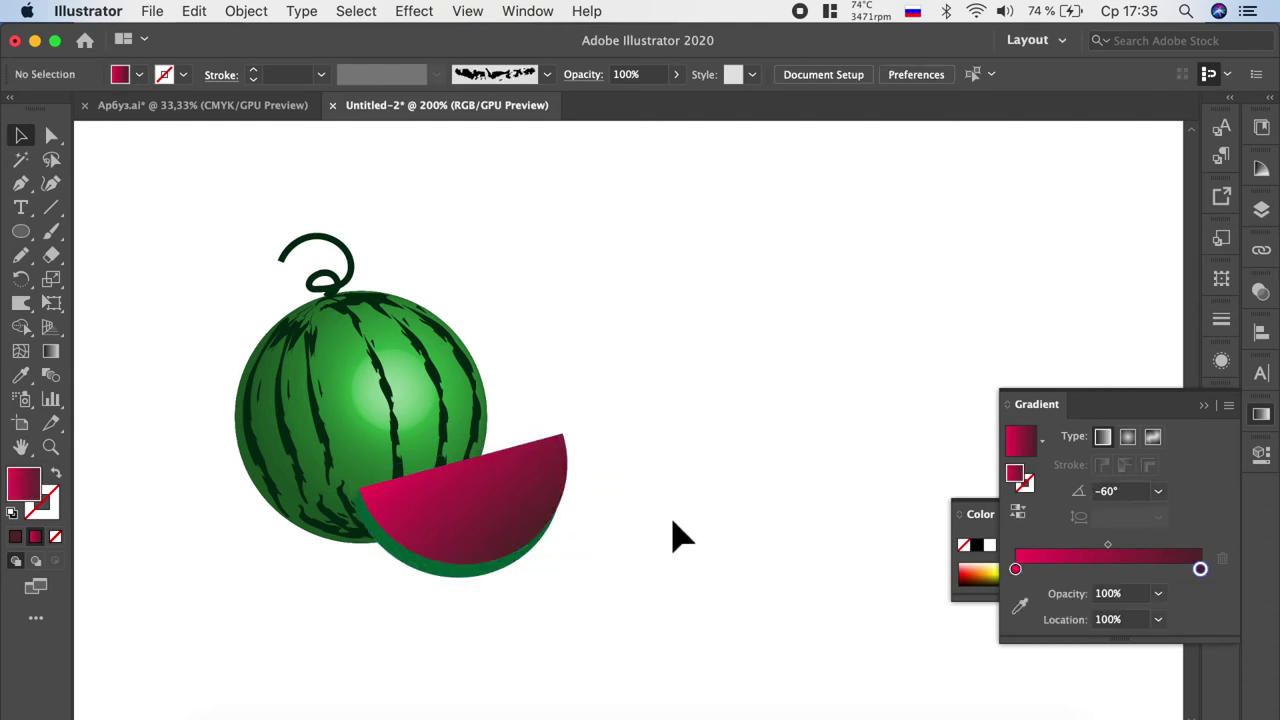
{"action": "scroll", "coordinate": [509, 629], "scroll_direction": "up", "scroll_amount": 1}
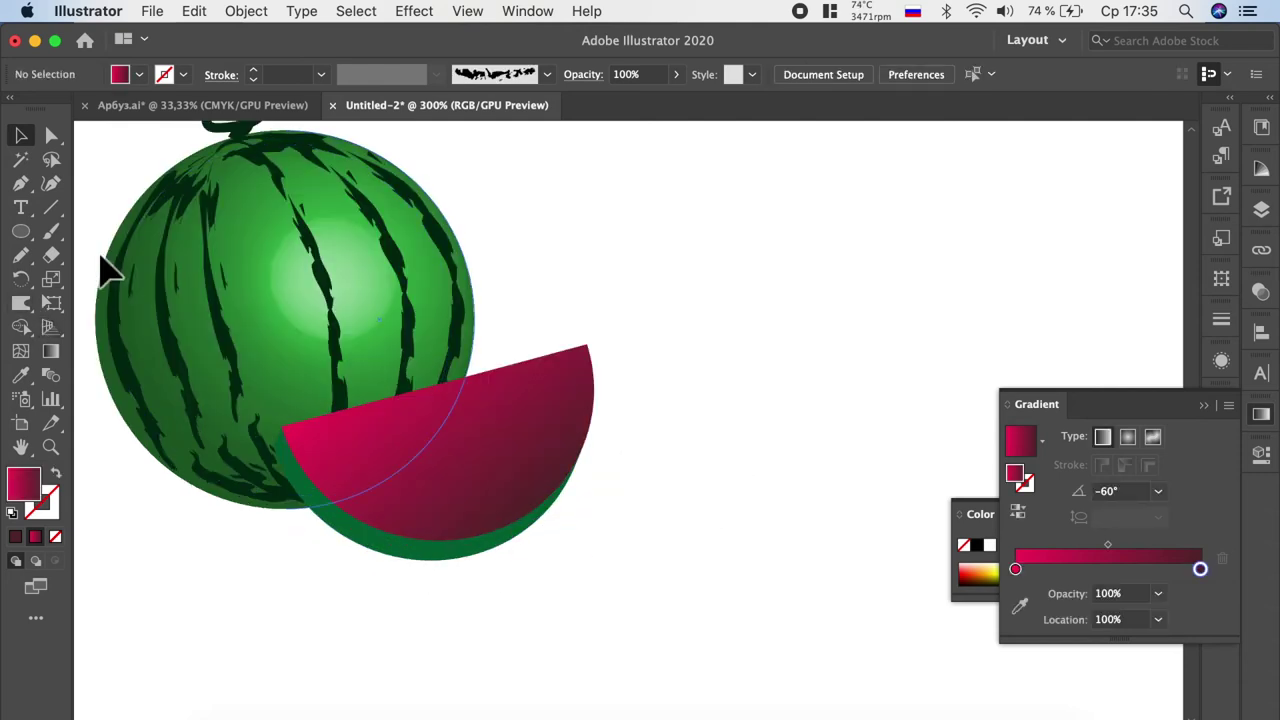
Step: Draw a small circle beside the slice and fill it black
{"action": "left_click_drag", "start_coordinate": [670, 364], "coordinate": [710, 402]}
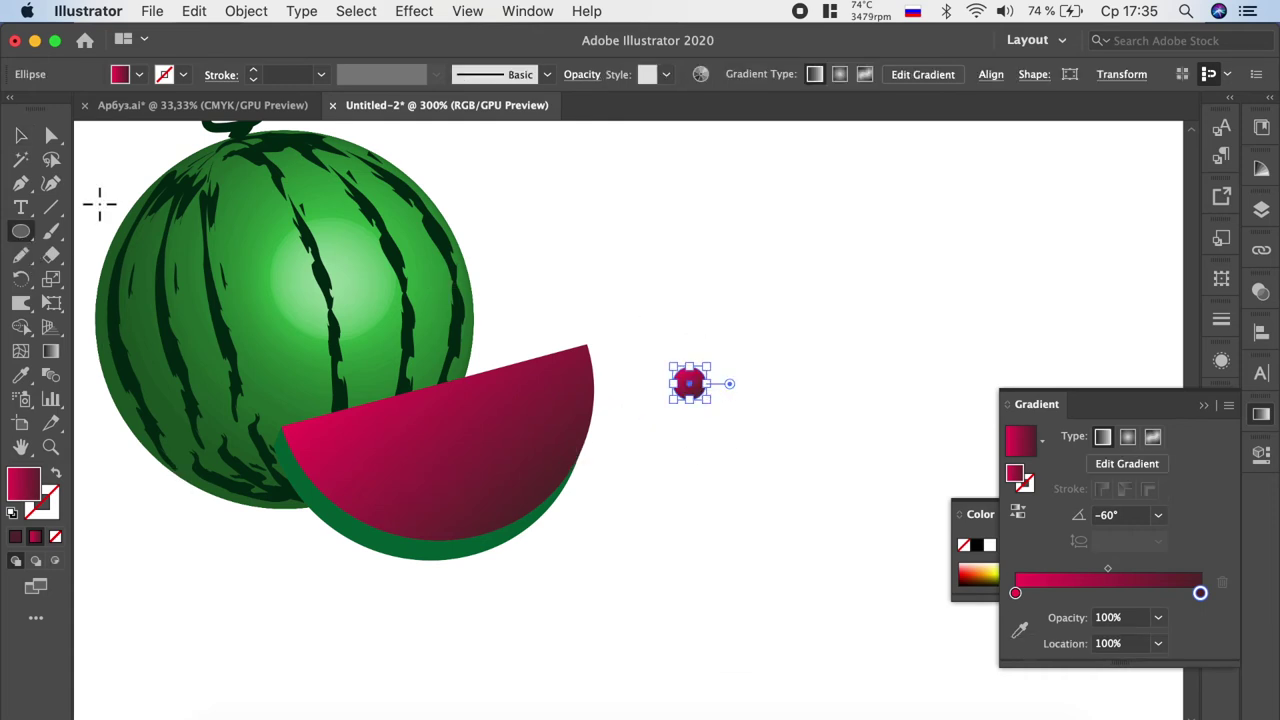
{"action": "left_click", "coordinate": [124, 74]}
{"action": "left_click", "coordinate": [56, 108]}
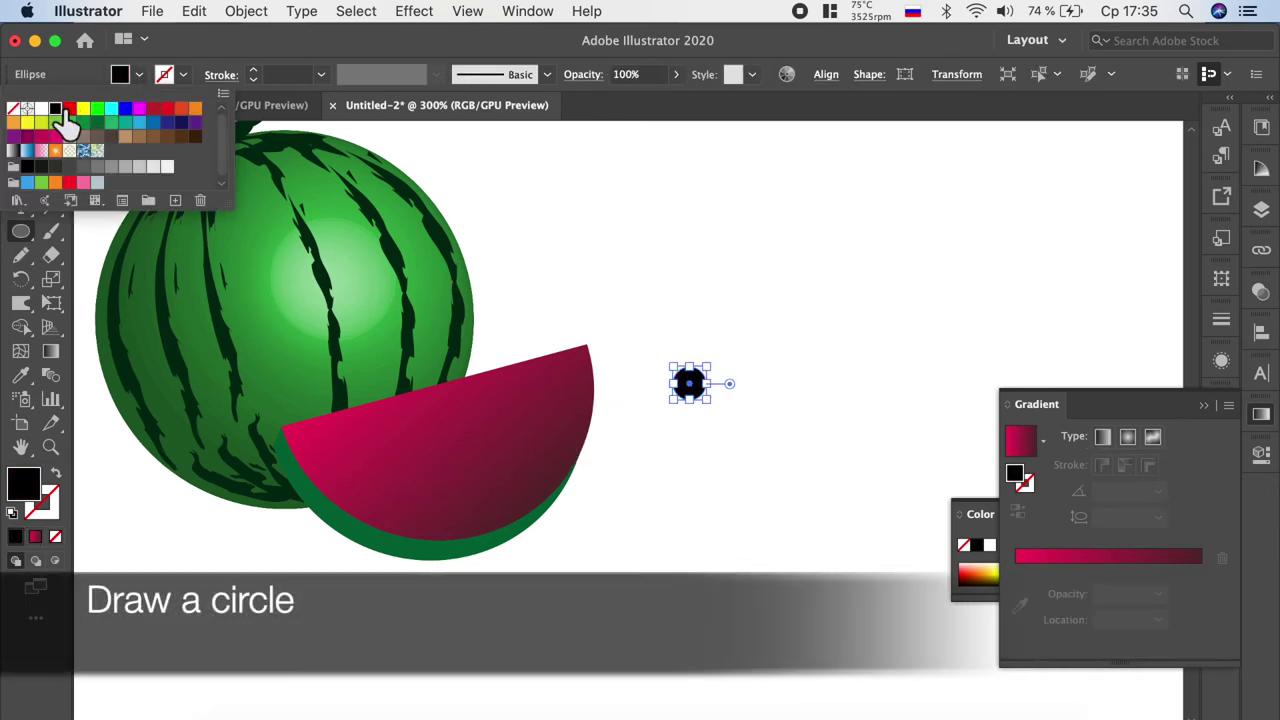
{"action": "left_click", "coordinate": [220, 152]}
Step: Convert the circle's top anchor to a corner and pull it up into a teardrop
{"action": "left_click", "coordinate": [51, 135]}
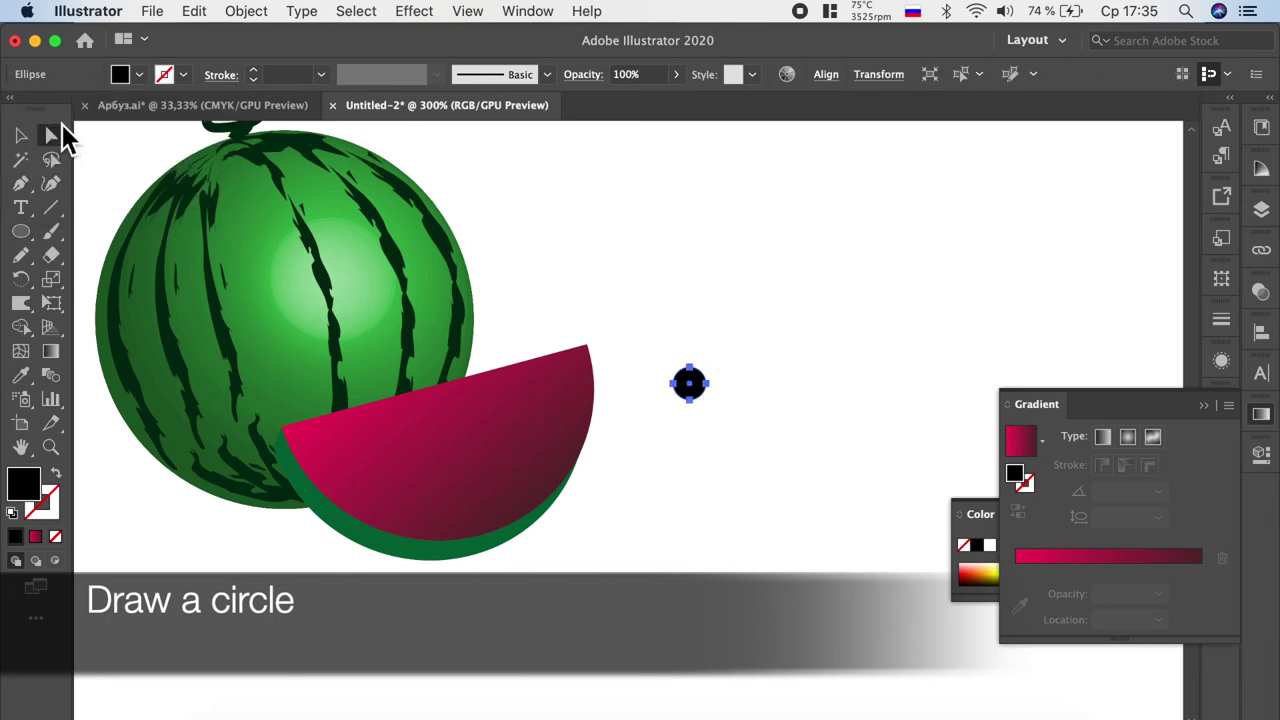
{"action": "scroll", "coordinate": [700, 390], "scroll_direction": "up", "scroll_amount": 2}
{"action": "scroll", "coordinate": [700, 390], "scroll_direction": "up", "scroll_amount": 2}
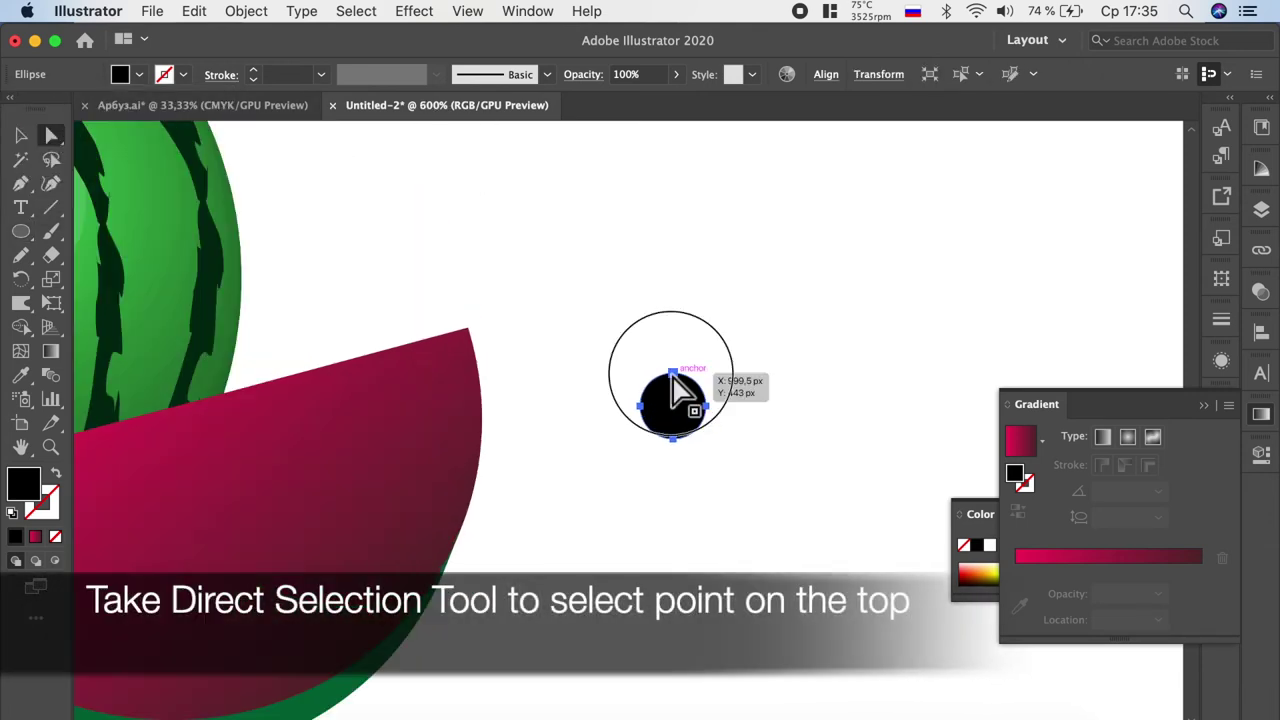
{"action": "left_click", "coordinate": [672, 373]}
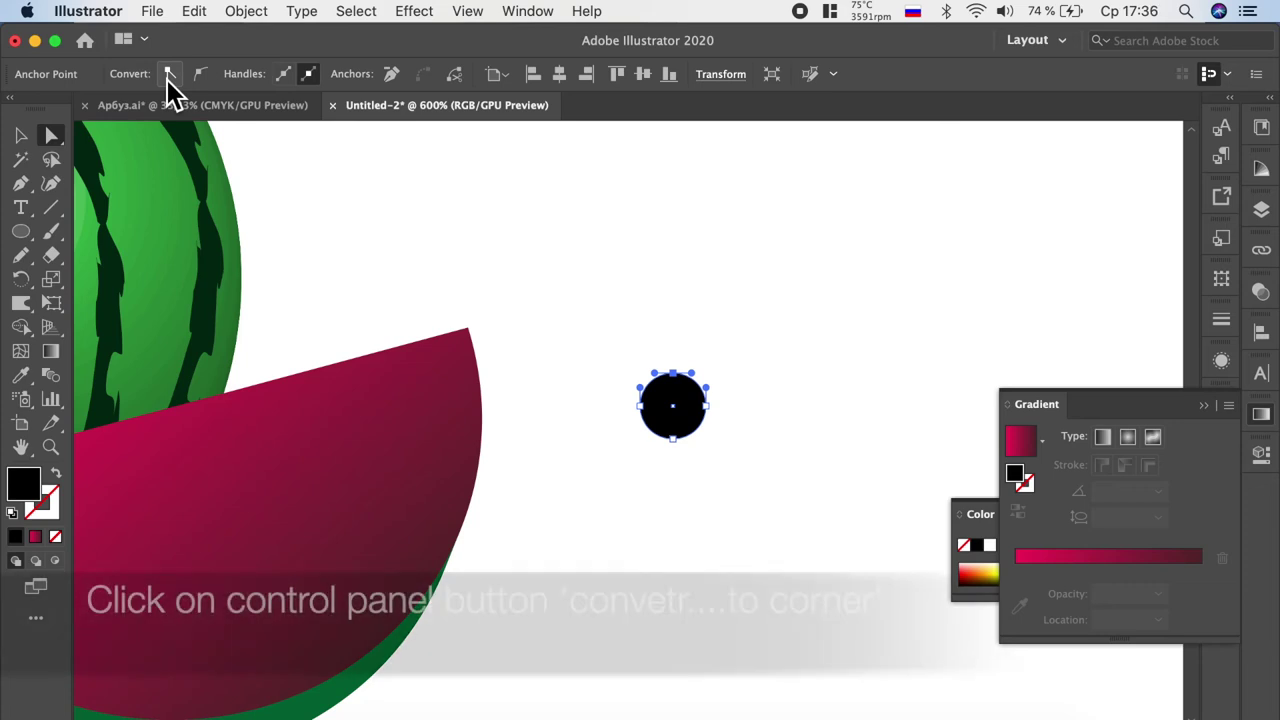
{"action": "left_click", "coordinate": [169, 74]}
{"action": "left_click_drag", "start_coordinate": [668, 372], "coordinate": [675, 345]}
{"action": "scroll", "coordinate": [737, 437], "scroll_direction": "down", "scroll_amount": 2}
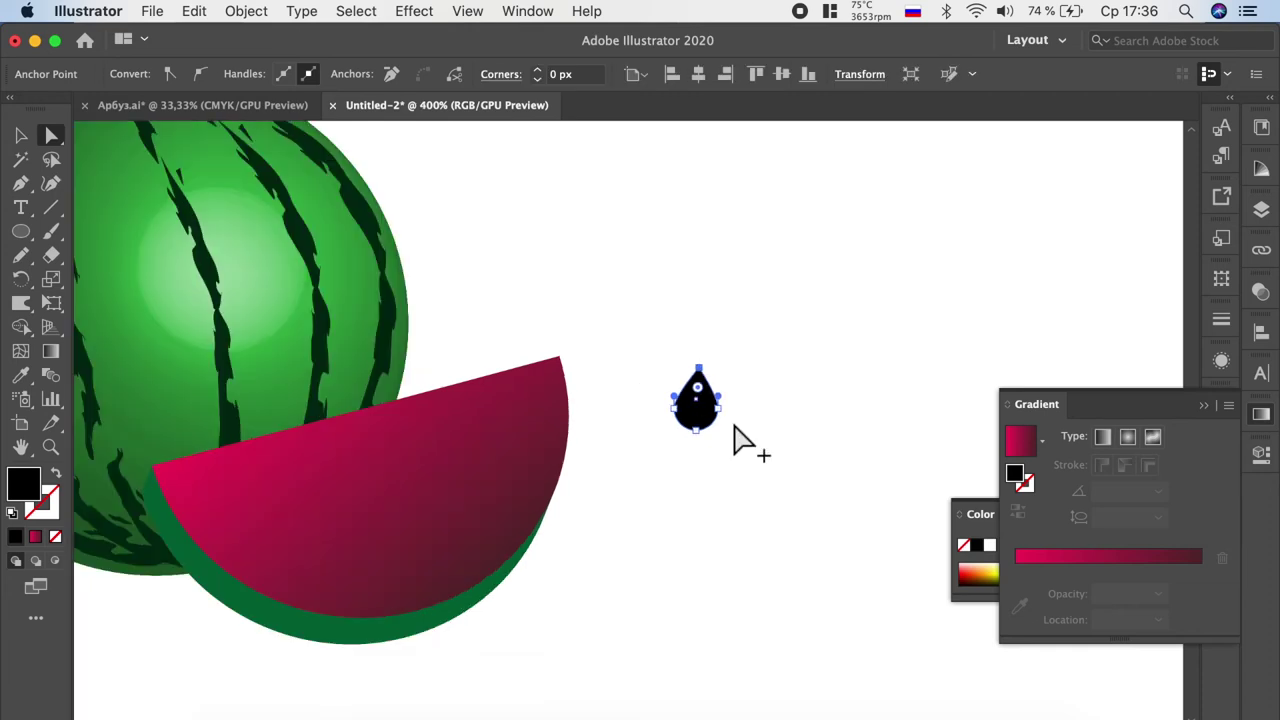
{"action": "left_click", "coordinate": [21, 135]}
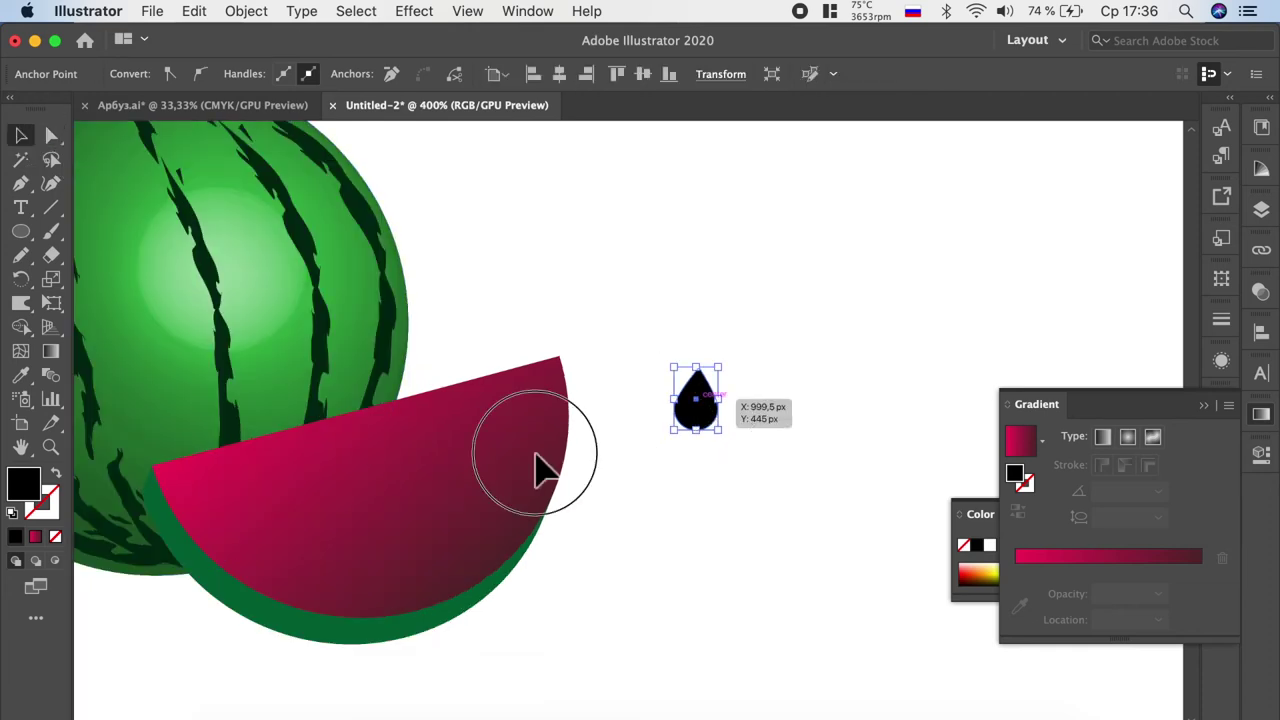
Step: Move the black drop onto the slice's left part and copy it across the slice
{"action": "mouse_move", "coordinate": [700, 410]}
{"action": "left_mouse_down"}
{"action": "mouse_move", "coordinate": [262, 505]}
{"action": "mouse_move", "coordinate": [270, 478]}
{"action": "left_mouse_up"}
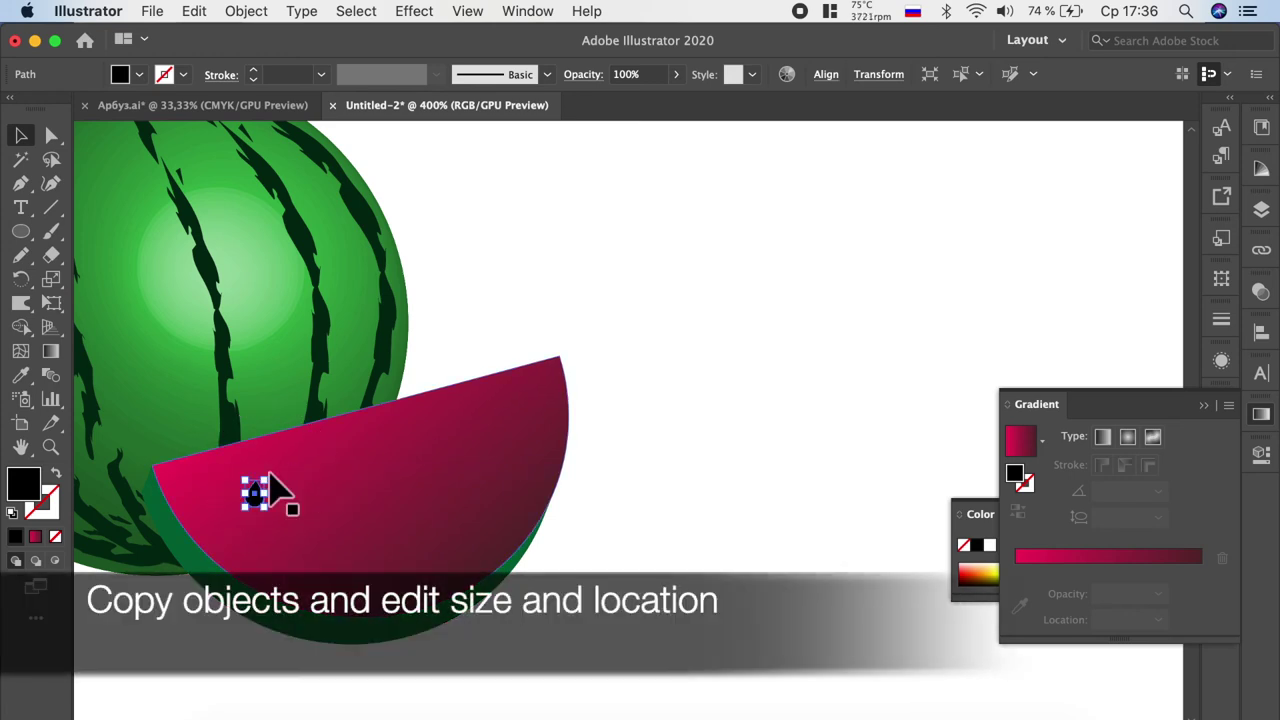
{"action": "left_click_drag", "start_coordinate": [260, 495], "coordinate": [340, 555]}
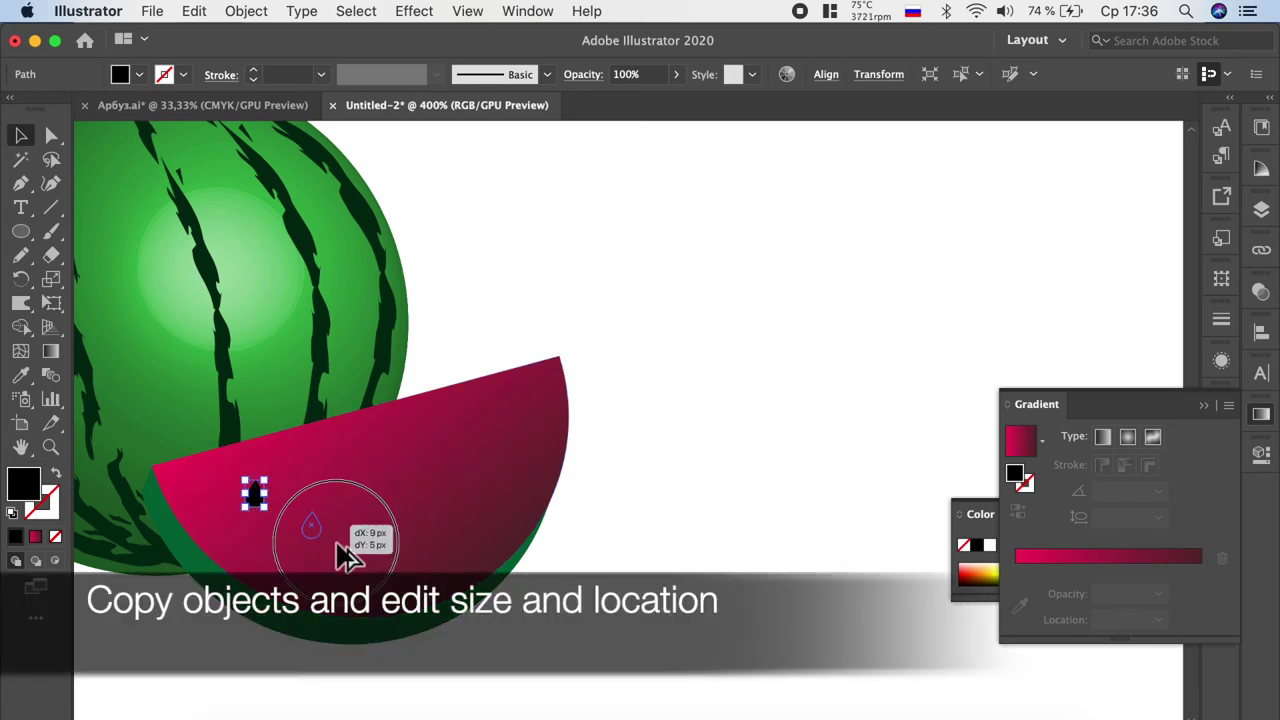
{"action": "left_click_drag", "start_coordinate": [340, 555], "coordinate": [345, 550]}
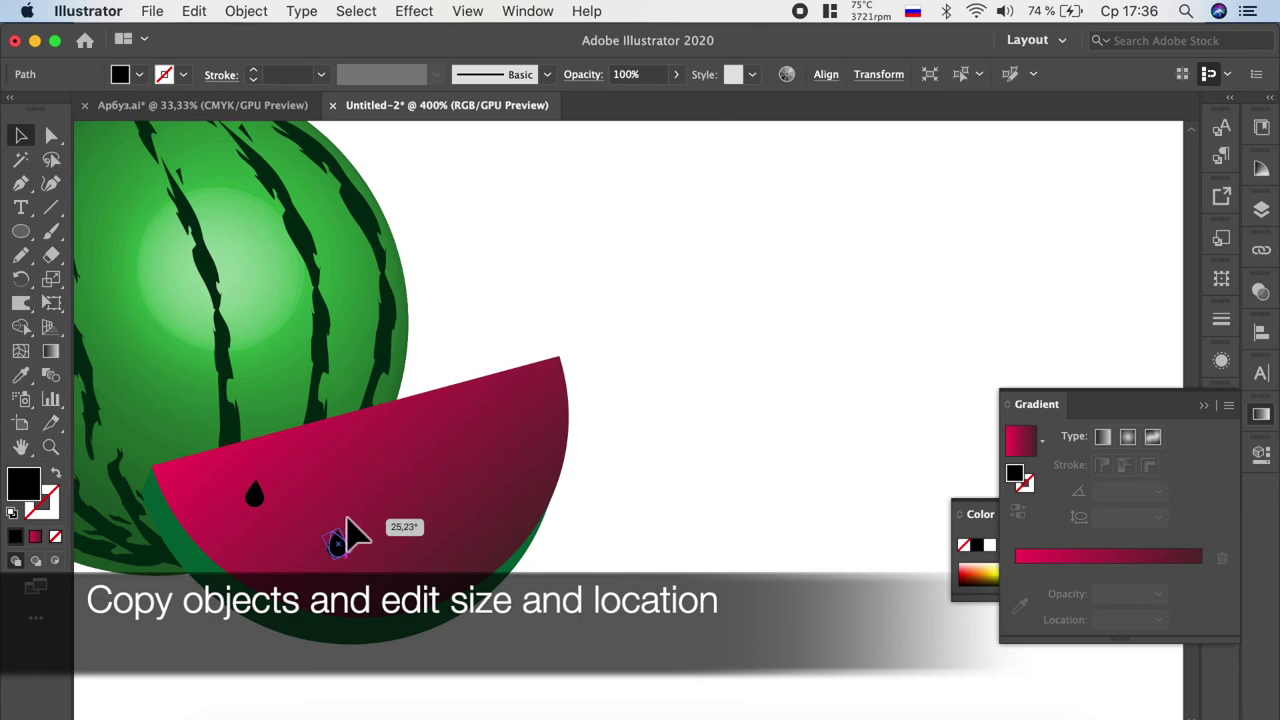
{"action": "scroll", "coordinate": [270, 580], "scroll_direction": "up", "scroll_amount": 2}
{"action": "scroll", "coordinate": [500, 560], "scroll_direction": "left", "scroll_amount": 2}
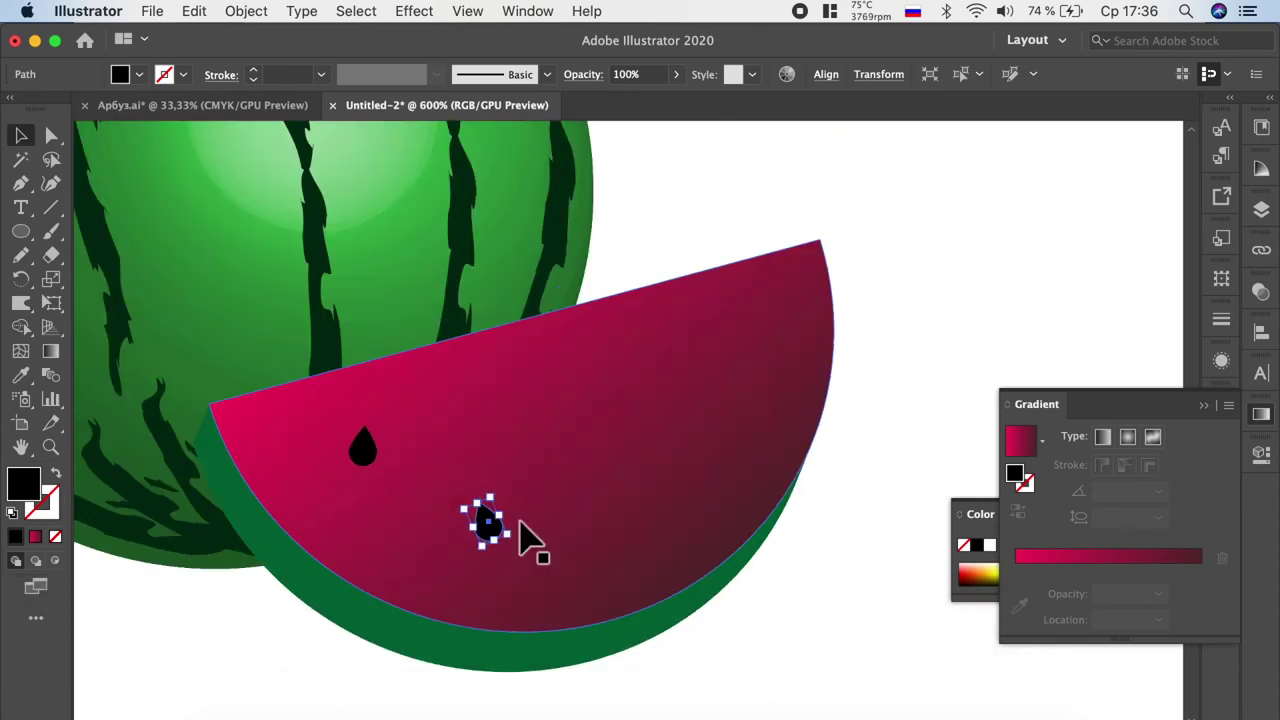
{"action": "mouse_move", "coordinate": [480, 511]}
{"action": "left_mouse_down"}
{"action": "mouse_move", "coordinate": [668, 515]}
{"action": "mouse_move", "coordinate": [778, 345]}
{"action": "mouse_move", "coordinate": [758, 325]}
{"action": "mouse_move", "coordinate": [760, 295]}
{"action": "mouse_move", "coordinate": [597, 401]}
{"action": "mouse_move", "coordinate": [623, 366]}
{"action": "mouse_move", "coordinate": [510, 450]}
{"action": "mouse_move", "coordinate": [486, 440]}
{"action": "mouse_move", "coordinate": [410, 552]}
{"action": "mouse_move", "coordinate": [597, 593]}
{"action": "mouse_move", "coordinate": [580, 582]}
{"action": "mouse_move", "coordinate": [612, 525]}
{"action": "left_mouse_up"}
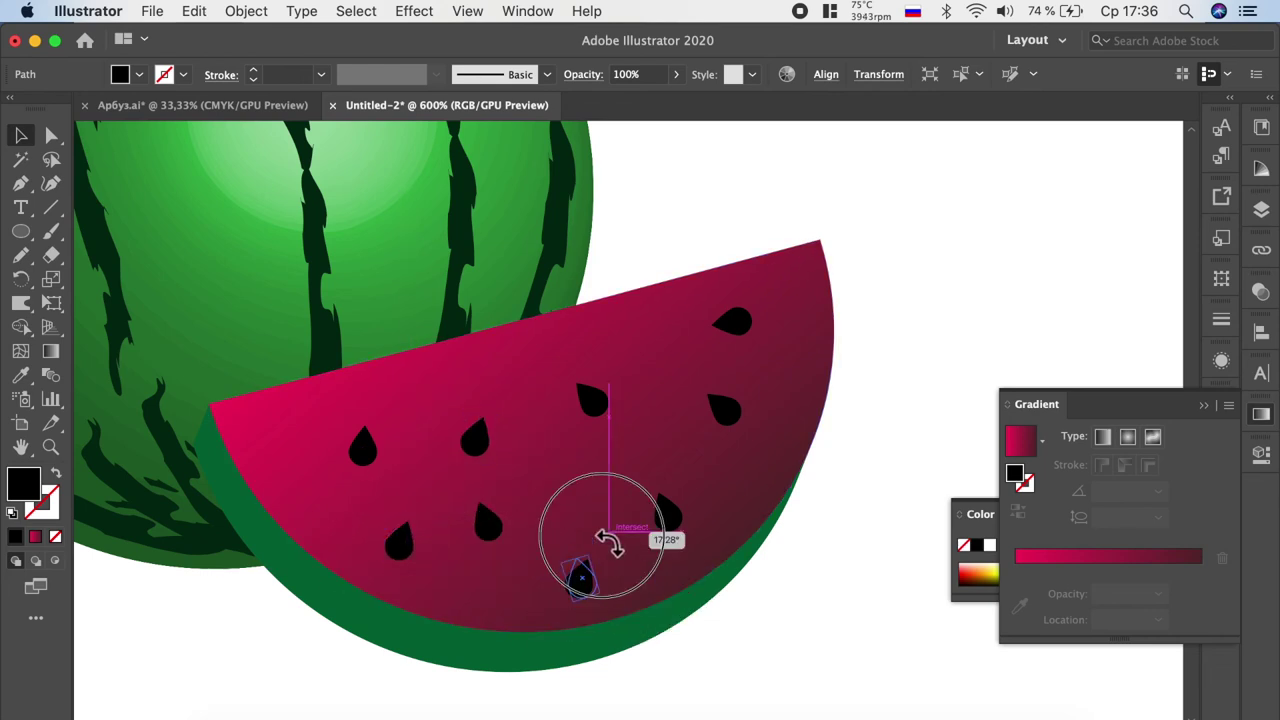
Step: Nudge individual seeds slightly higher and leftward on the slice, then deselect
{"action": "left_click_drag", "start_coordinate": [479, 432], "coordinate": [481, 383]}
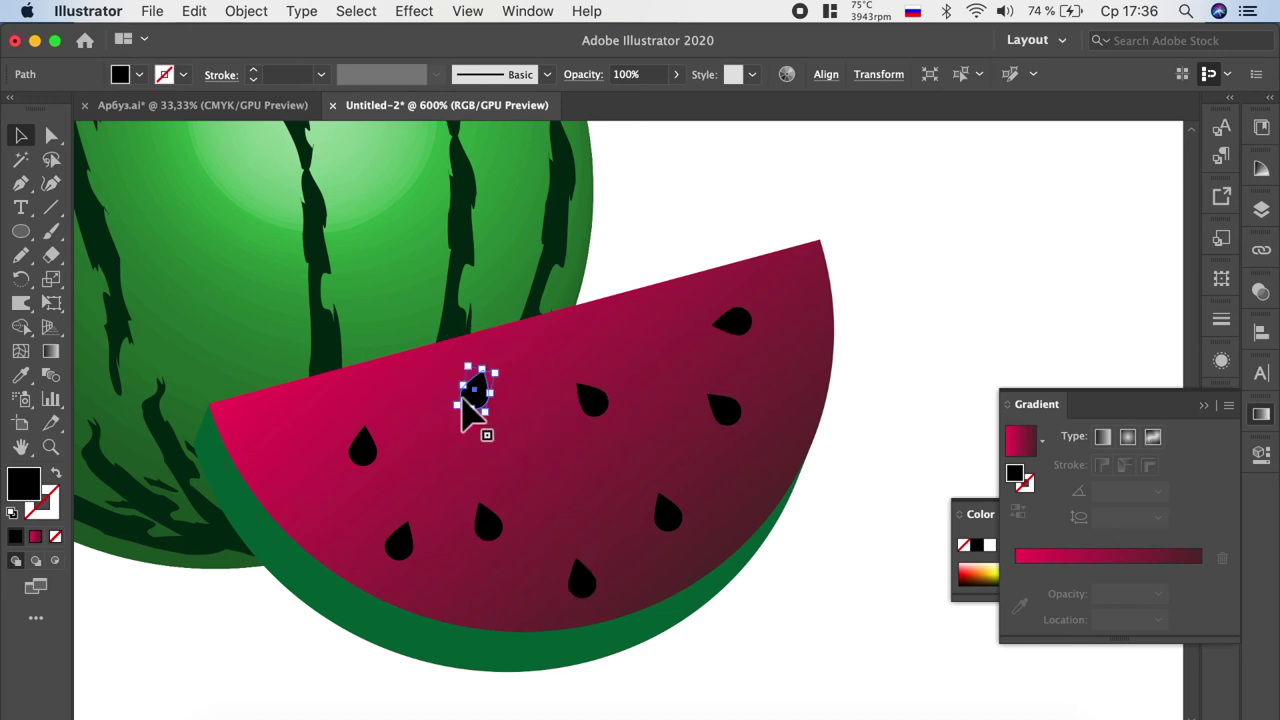
{"action": "left_click_drag", "start_coordinate": [372, 452], "coordinate": [346, 437]}
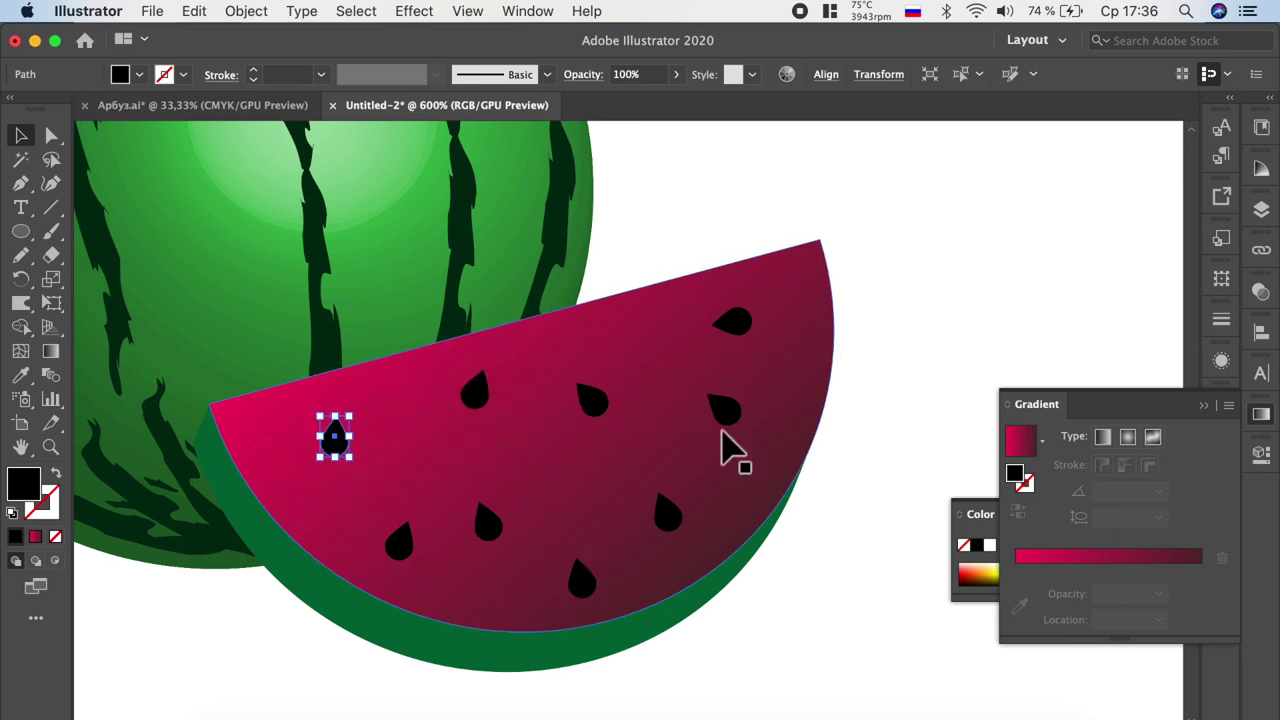
{"action": "scroll", "coordinate": [734, 449], "scroll_direction": "down", "scroll_amount": 1}
{"action": "scroll", "coordinate": [620, 466], "scroll_direction": "down", "scroll_amount": 1}
{"action": "left_click_drag", "start_coordinate": [604, 488], "coordinate": [610, 472]}
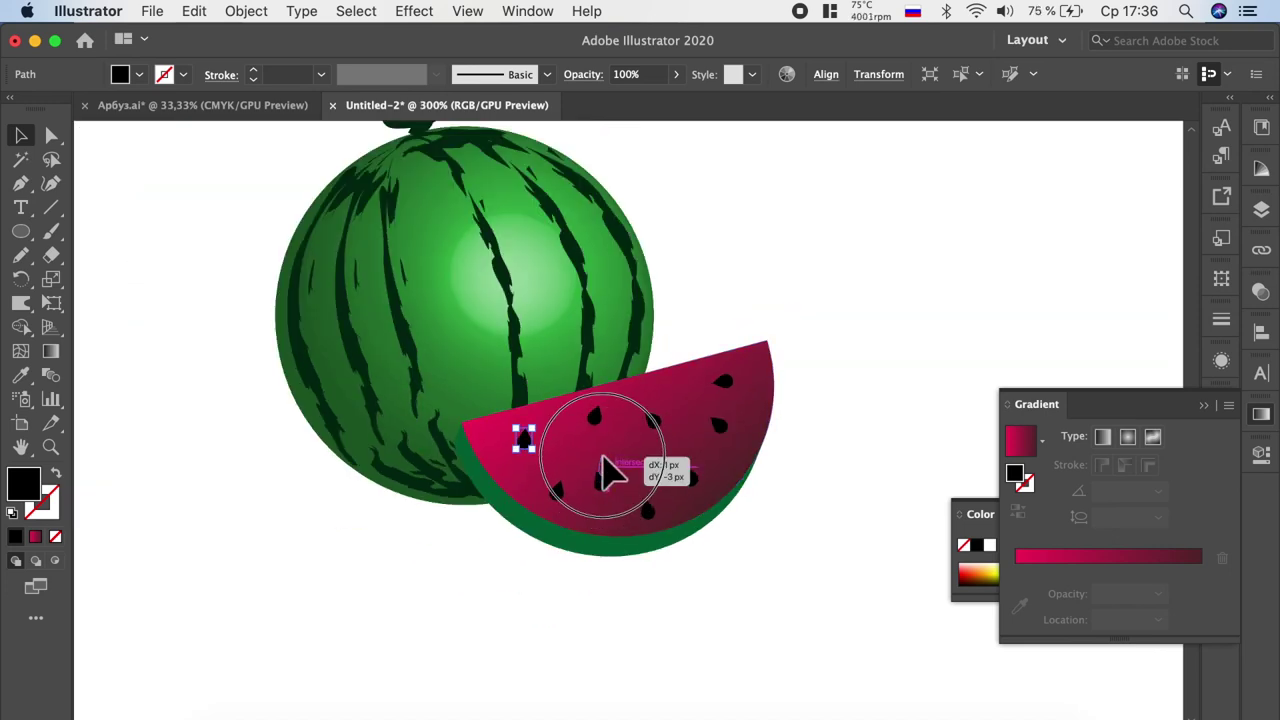
{"action": "left_click", "coordinate": [768, 557]}
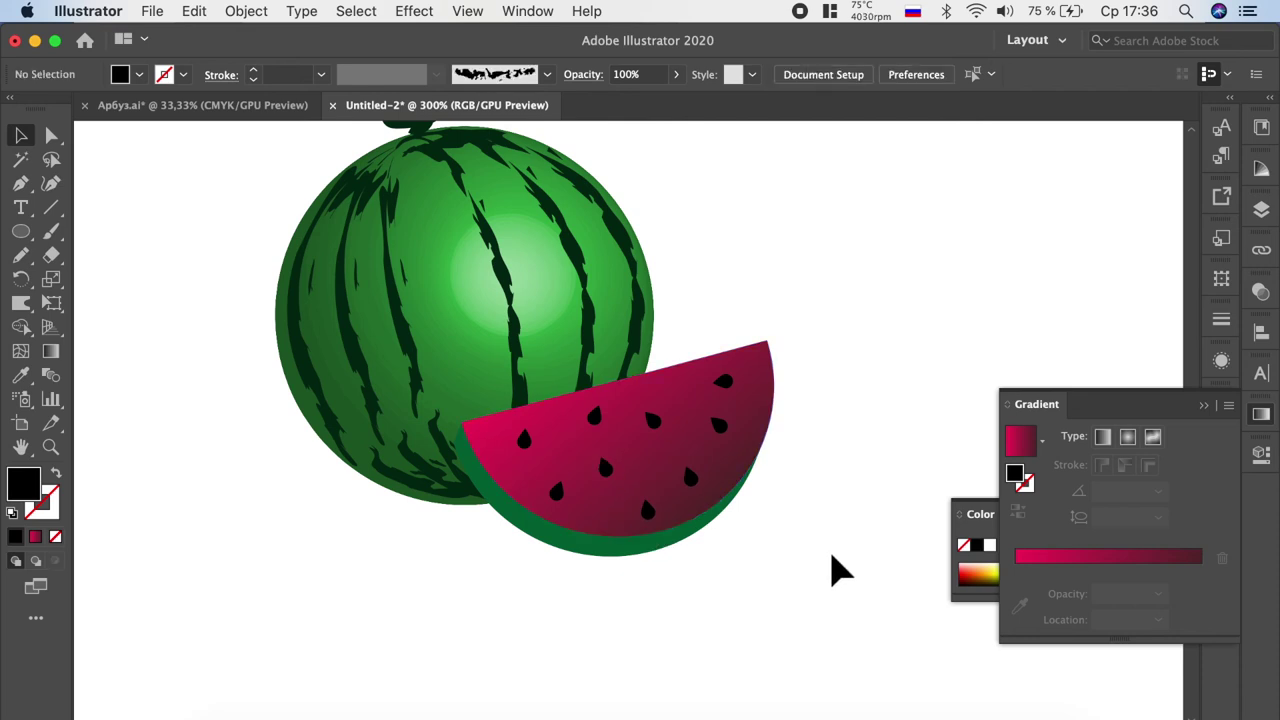
Step: Select all black seeds with the Magic Wand and copy them below-left of the watermelon
{"action": "left_click", "coordinate": [20, 159]}
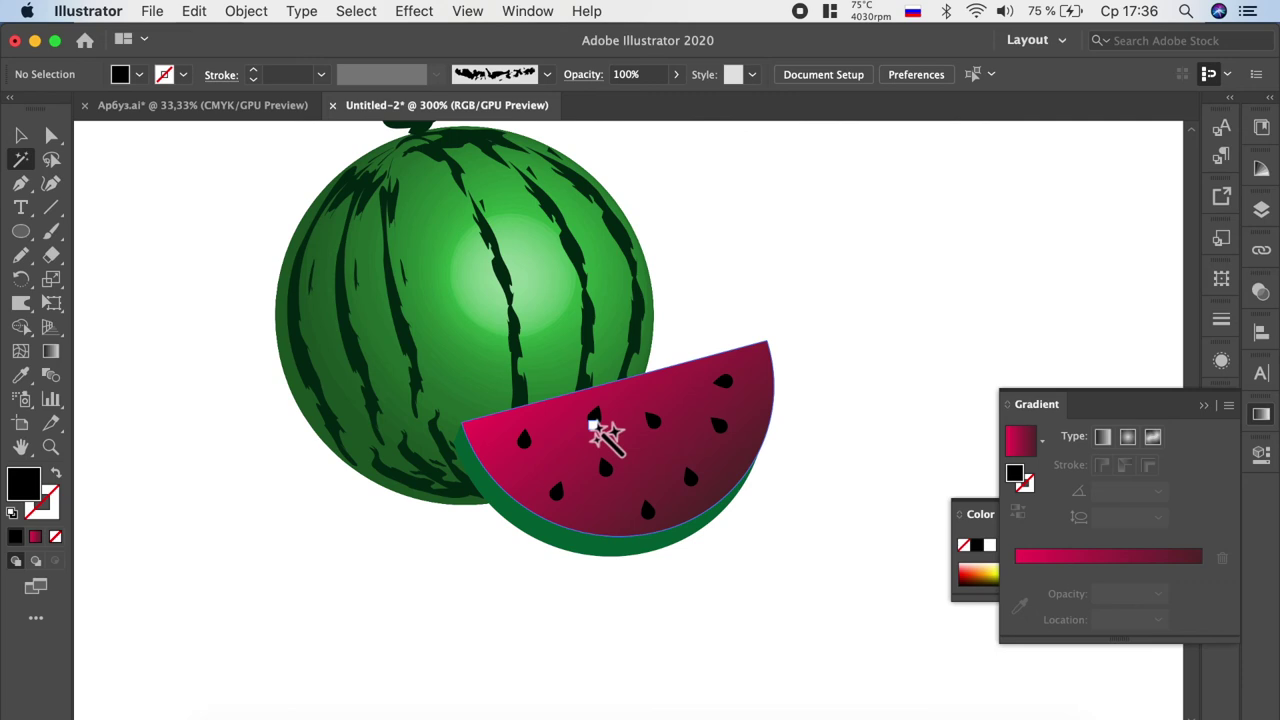
{"action": "left_click", "coordinate": [594, 420]}
{"action": "left_click", "coordinate": [20, 135]}
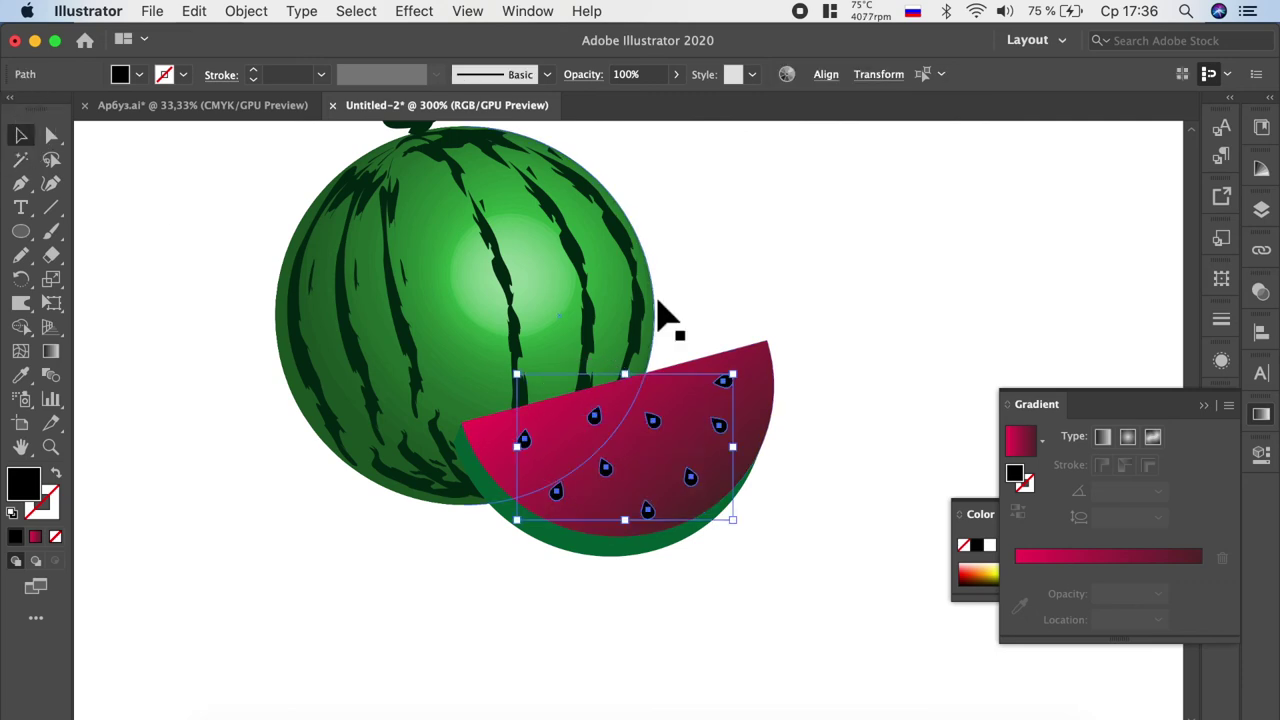
{"action": "key", "text": "super+minus"}
{"action": "left_click_drag", "start_coordinate": [666, 371], "coordinate": [514, 450]}
Step: Shrink, duplicate and rotate the copied seeds into a loose scatter, then zoom out
{"action": "key", "text": "super+plus"}
{"action": "key", "text": "super+plus"}
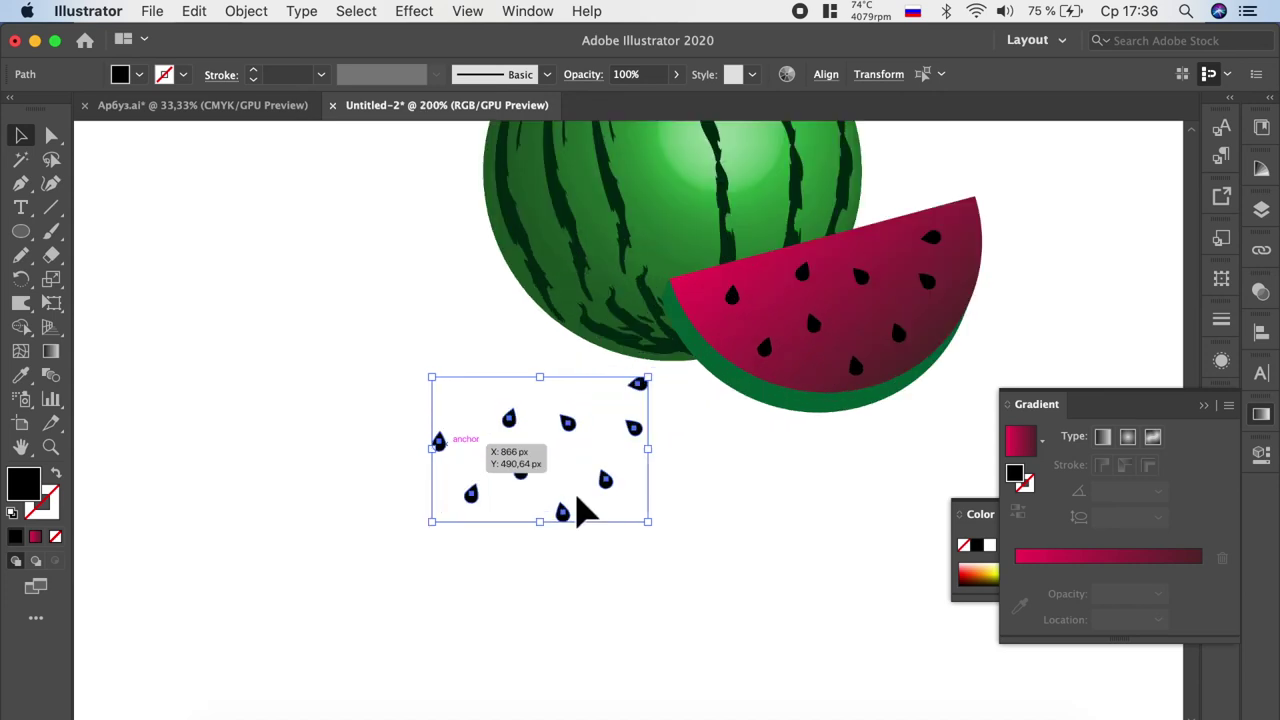
{"action": "mouse_move", "coordinate": [648, 522]}
{"action": "left_mouse_down"}
{"action": "mouse_move", "coordinate": [590, 480]}
{"action": "mouse_move", "coordinate": [500, 455]}
{"action": "mouse_move", "coordinate": [503, 425]}
{"action": "left_mouse_up"}
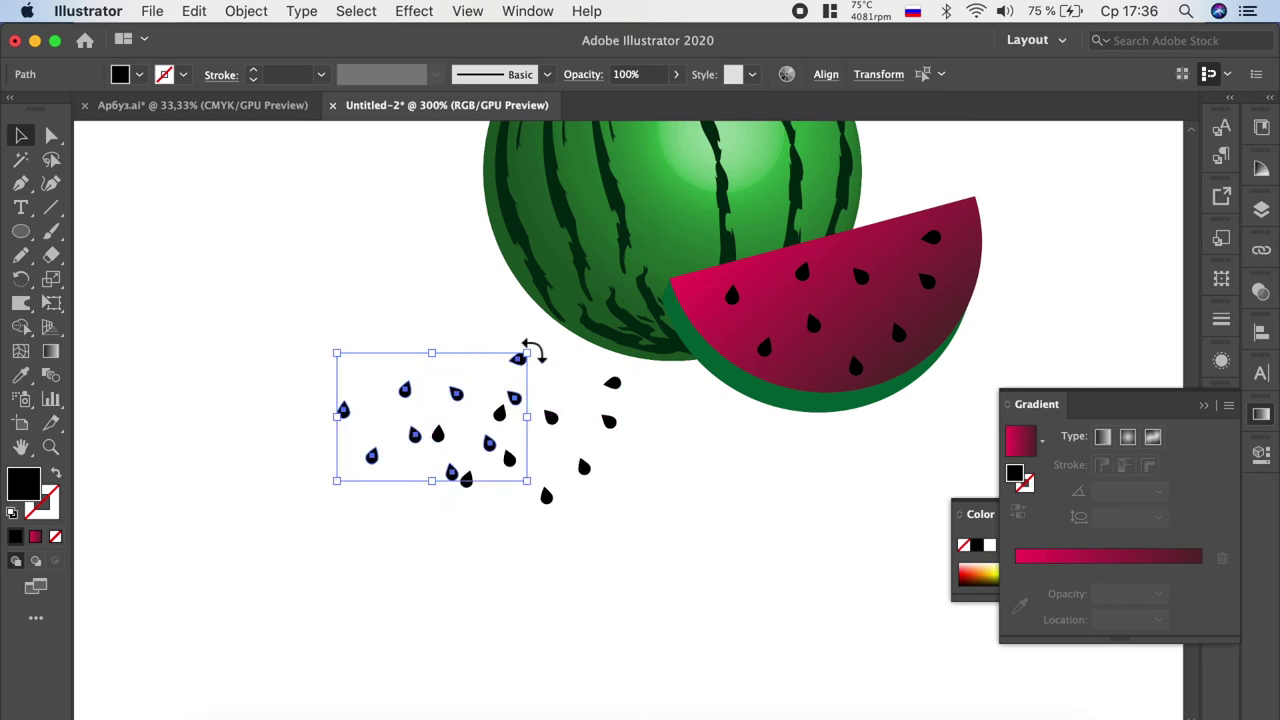
{"action": "mouse_move", "coordinate": [536, 350]}
{"action": "left_mouse_down"}
{"action": "mouse_move", "coordinate": [329, 500]}
{"action": "mouse_move", "coordinate": [371, 491]}
{"action": "mouse_move", "coordinate": [373, 508]}
{"action": "left_mouse_up"}
{"action": "left_click", "coordinate": [689, 571]}
{"action": "key", "text": "super+minus"}
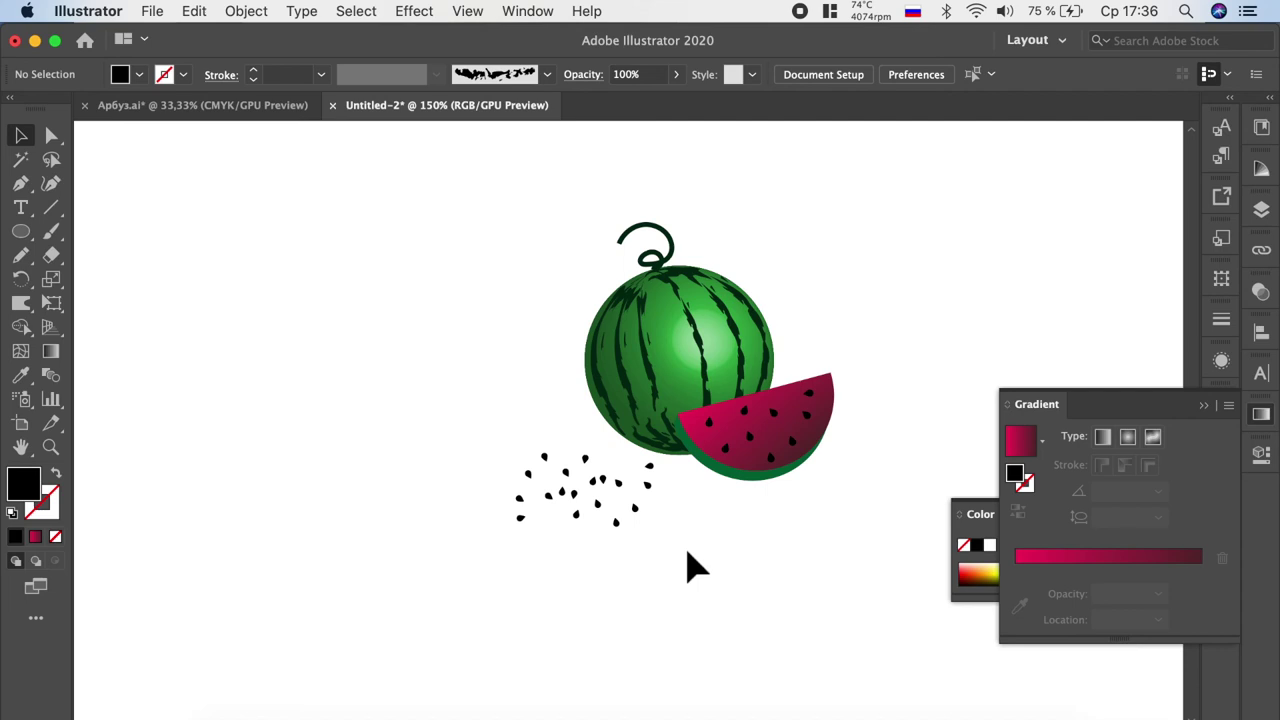
{"action": "key", "text": "super+minus"}
{"action": "key", "text": "super+minus"}
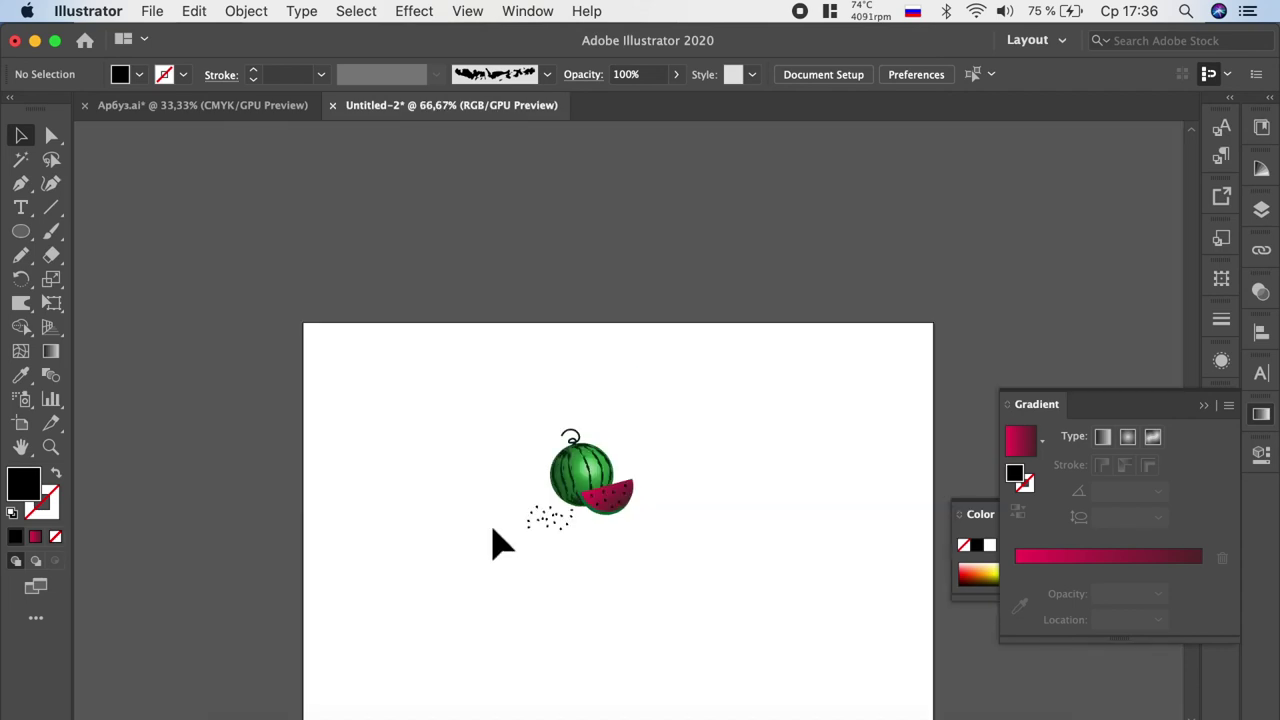
Step: Select all the watermelon artwork and move it above the artboard
{"action": "left_click_drag", "start_coordinate": [683, 547], "coordinate": [455, 390]}
{"action": "left_click_drag", "start_coordinate": [600, 465], "coordinate": [752, 184]}
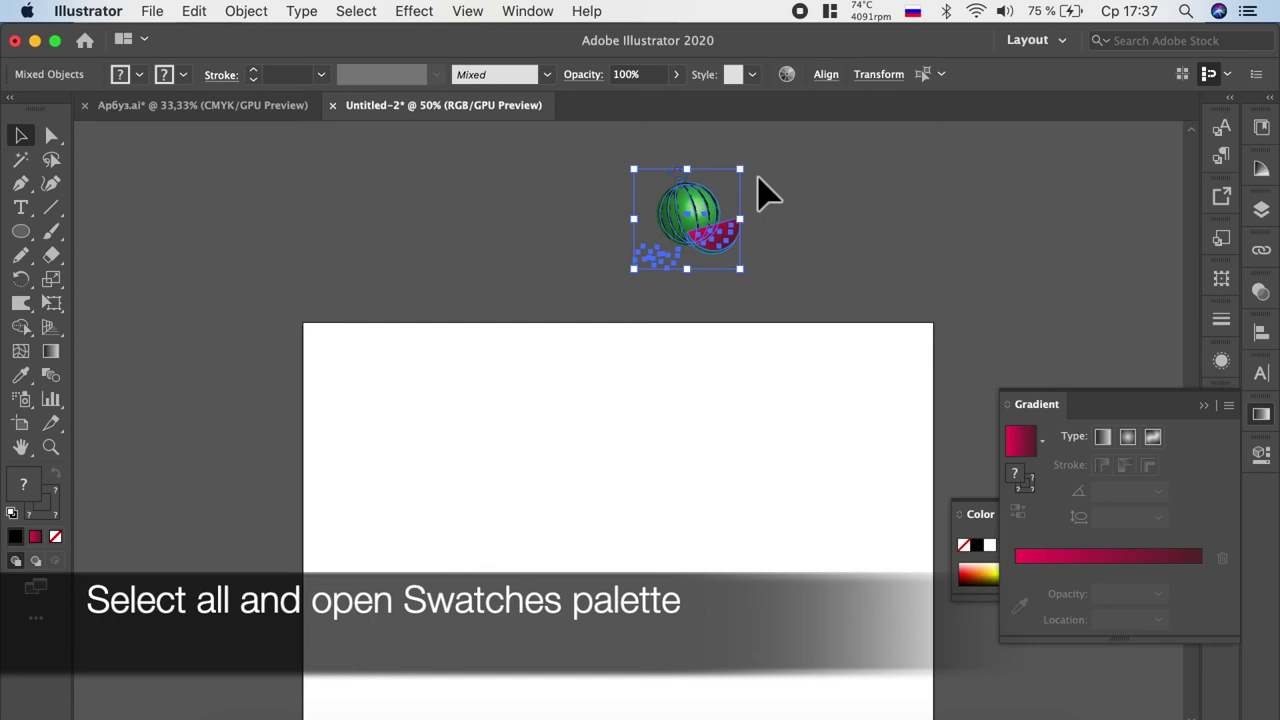
{"action": "left_click", "coordinate": [1205, 406]}
Step: Drag the watermelon artwork into the Swatches panel as a new pattern swatch
{"action": "left_click", "coordinate": [1221, 565]}
{"action": "left_click_drag", "start_coordinate": [1108, 266], "coordinate": [1046, 176]}
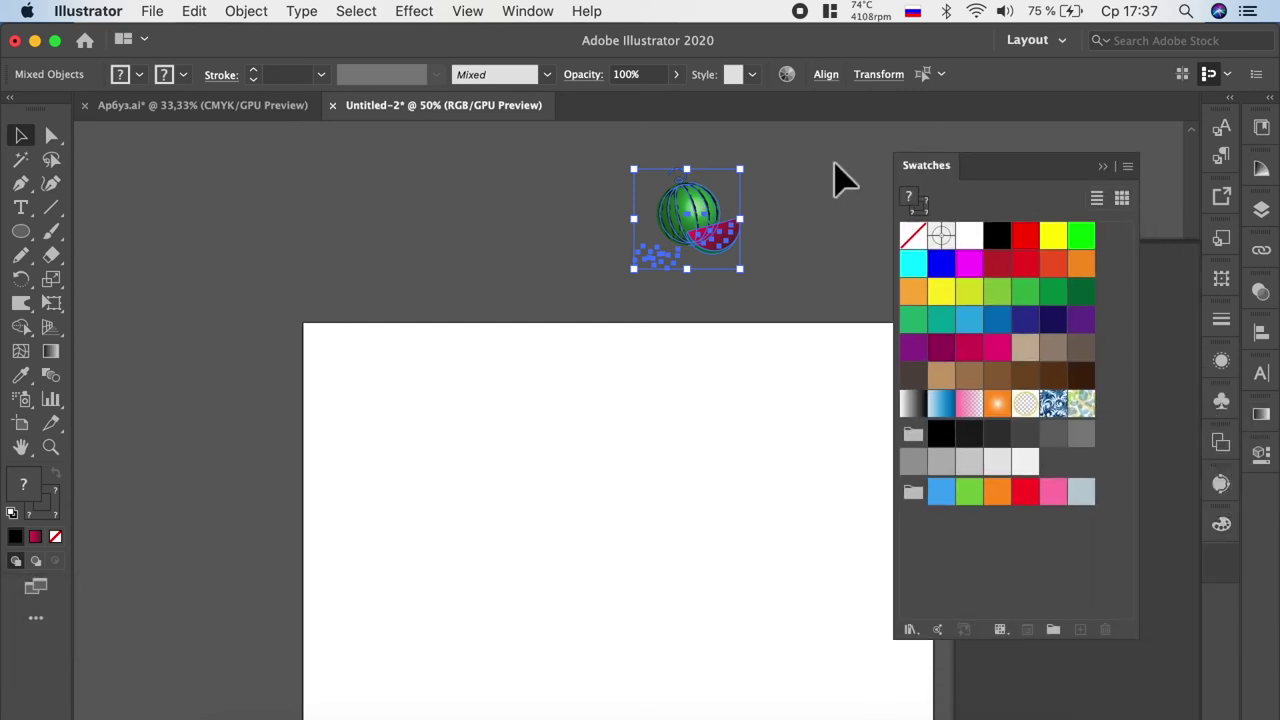
{"action": "mouse_move", "coordinate": [726, 214]}
{"action": "left_mouse_down"}
{"action": "mouse_move", "coordinate": [875, 323]}
{"action": "mouse_move", "coordinate": [1070, 424]}
{"action": "left_mouse_up"}
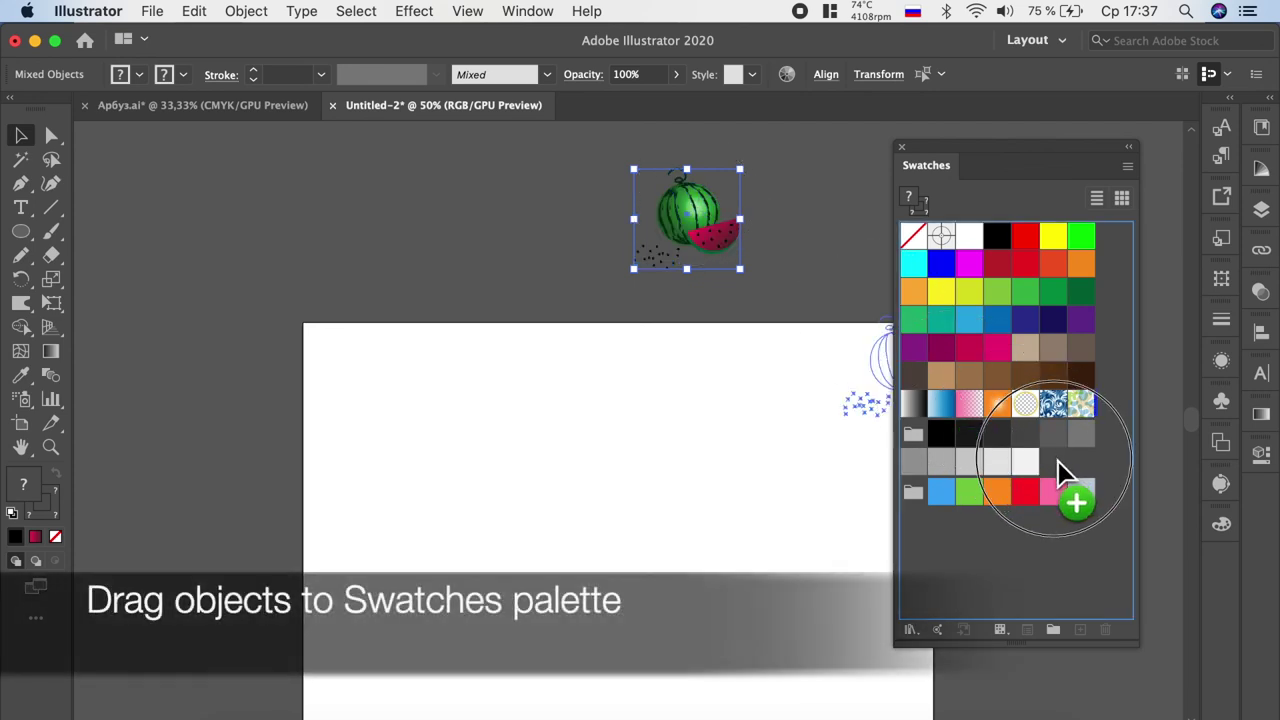
{"action": "left_click_drag", "start_coordinate": [1070, 424], "coordinate": [1051, 456]}
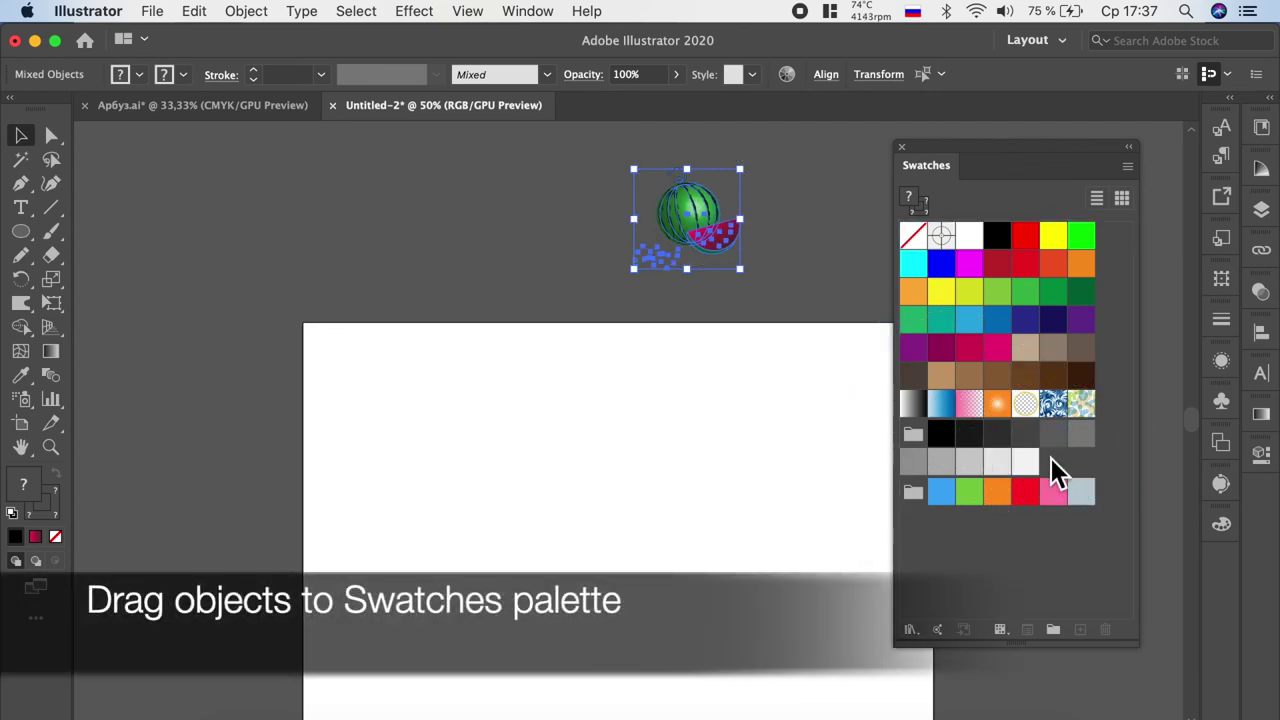
{"action": "left_click_drag", "start_coordinate": [1028, 378], "coordinate": [1042, 377]}
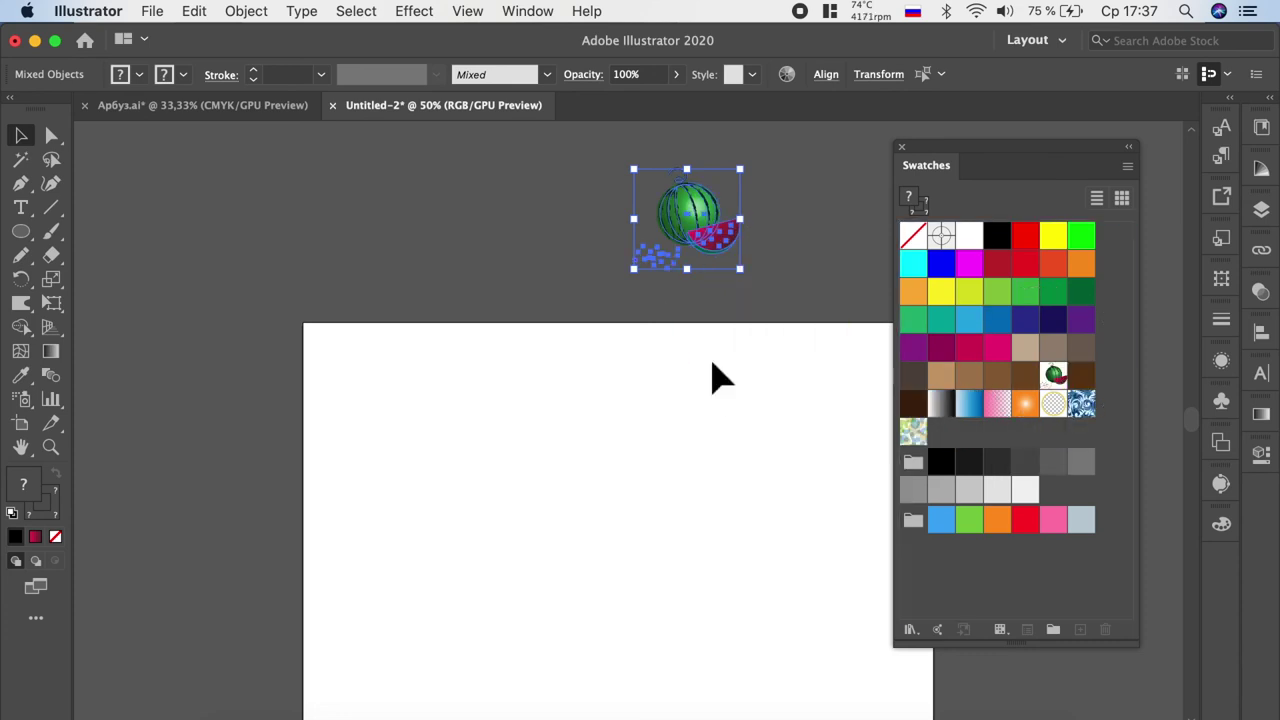
{"action": "left_click", "coordinate": [548, 328]}
{"action": "scroll", "coordinate": [266, 226], "scroll_direction": "down", "scroll_amount": 1, "text": "alt"}
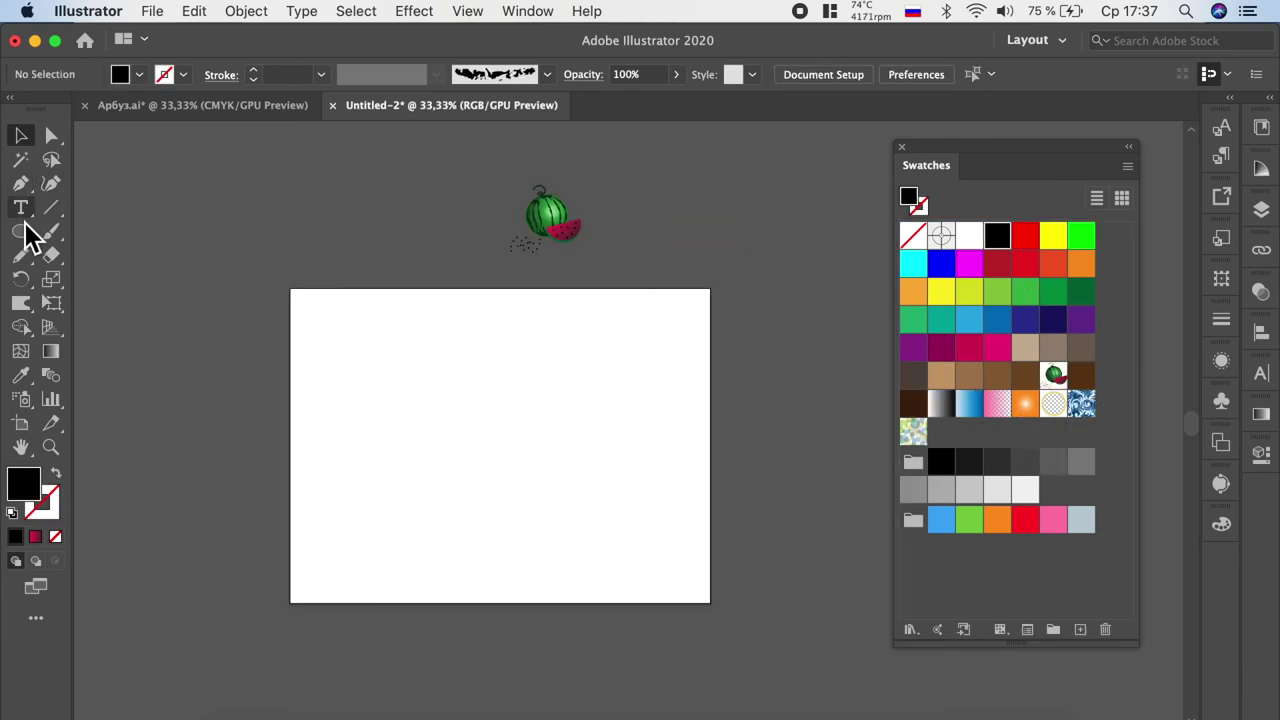
Step: Draw an artboard-sized rectangle and fill it with the watermelon pattern swatch
{"action": "left_click_drag", "start_coordinate": [22, 232], "coordinate": [128, 236]}
{"action": "left_click_drag", "start_coordinate": [299, 298], "coordinate": [720, 620]}
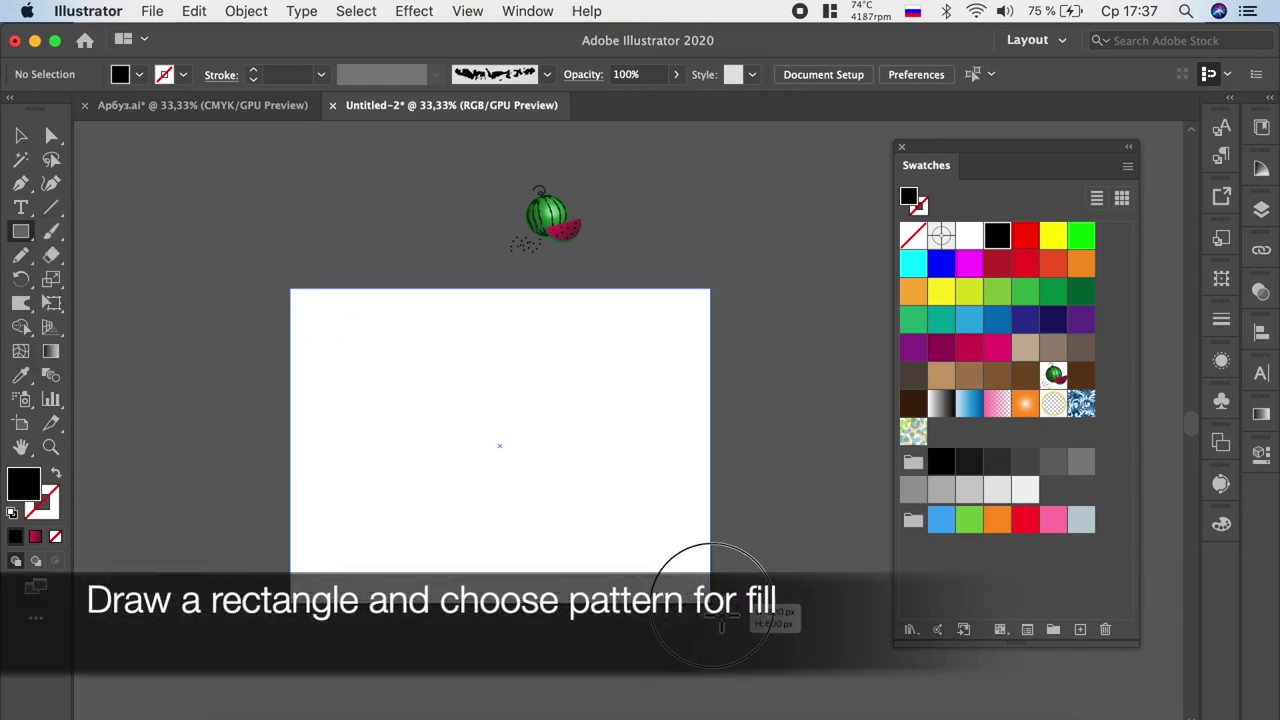
{"action": "left_click_drag", "start_coordinate": [721, 620], "coordinate": [721, 620]}
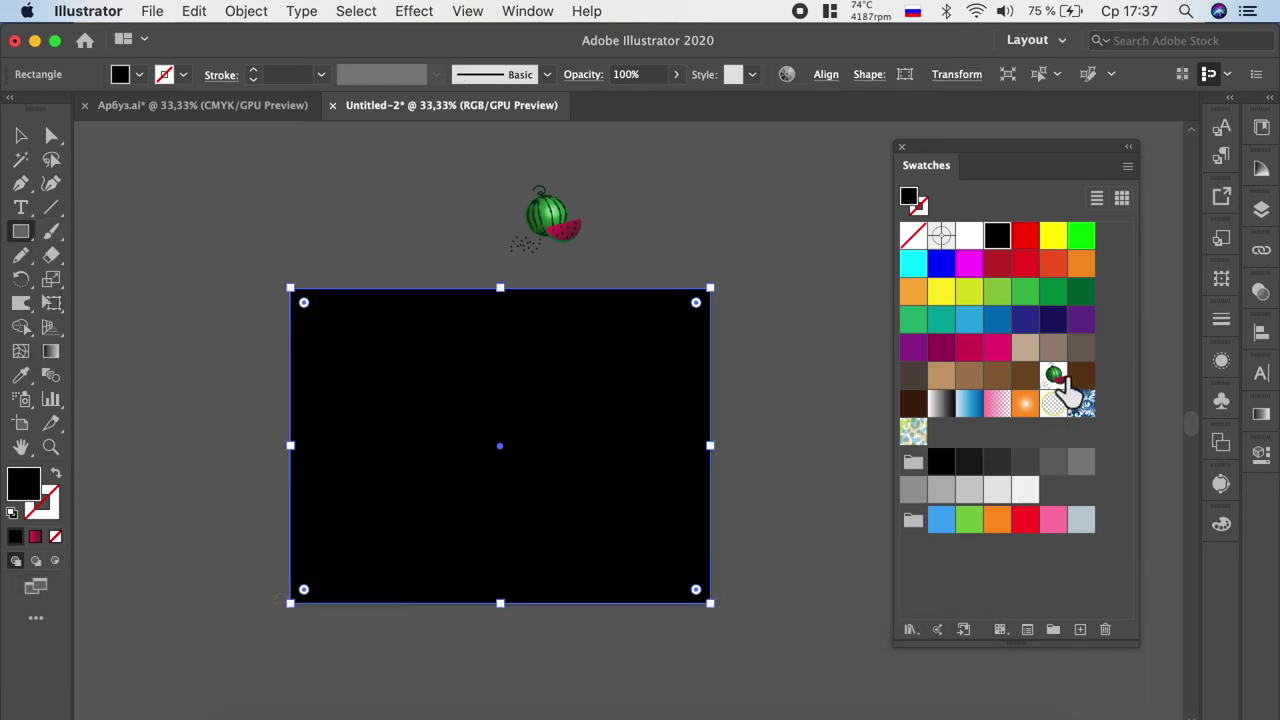
{"action": "left_click", "coordinate": [1056, 376]}
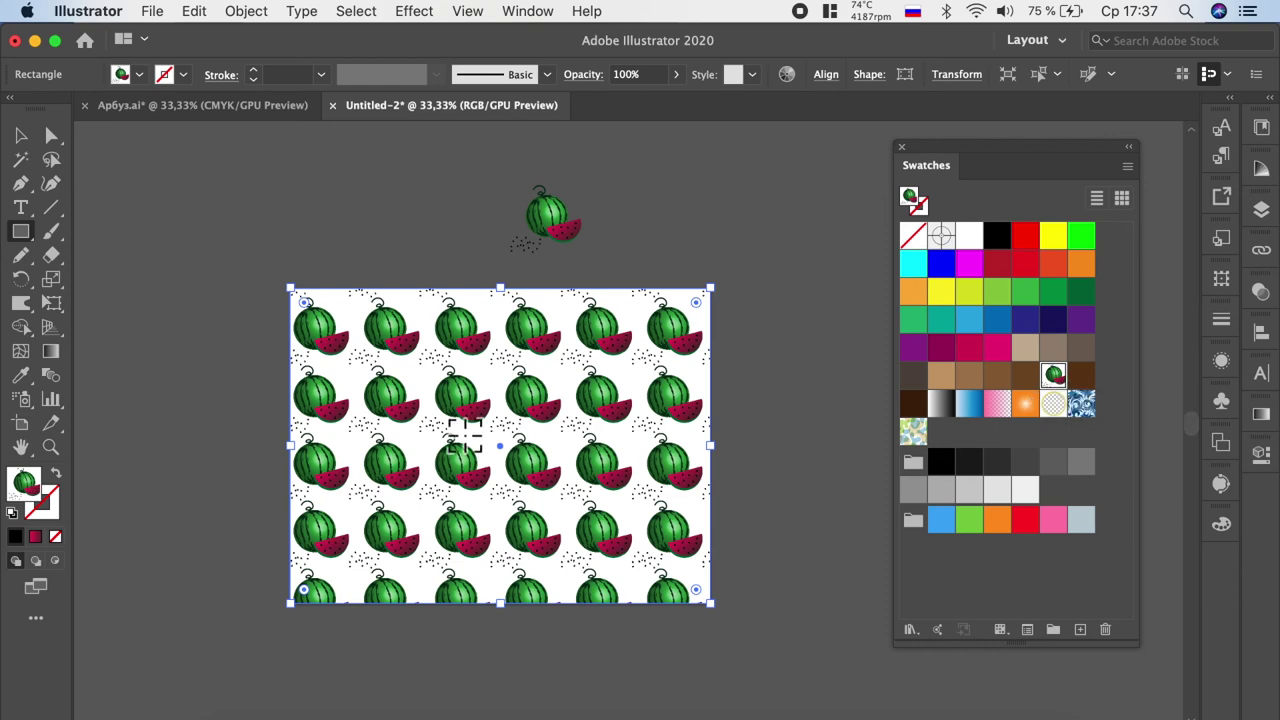
{"action": "scroll", "coordinate": [441, 424], "scroll_direction": "up", "scroll_amount": 1}
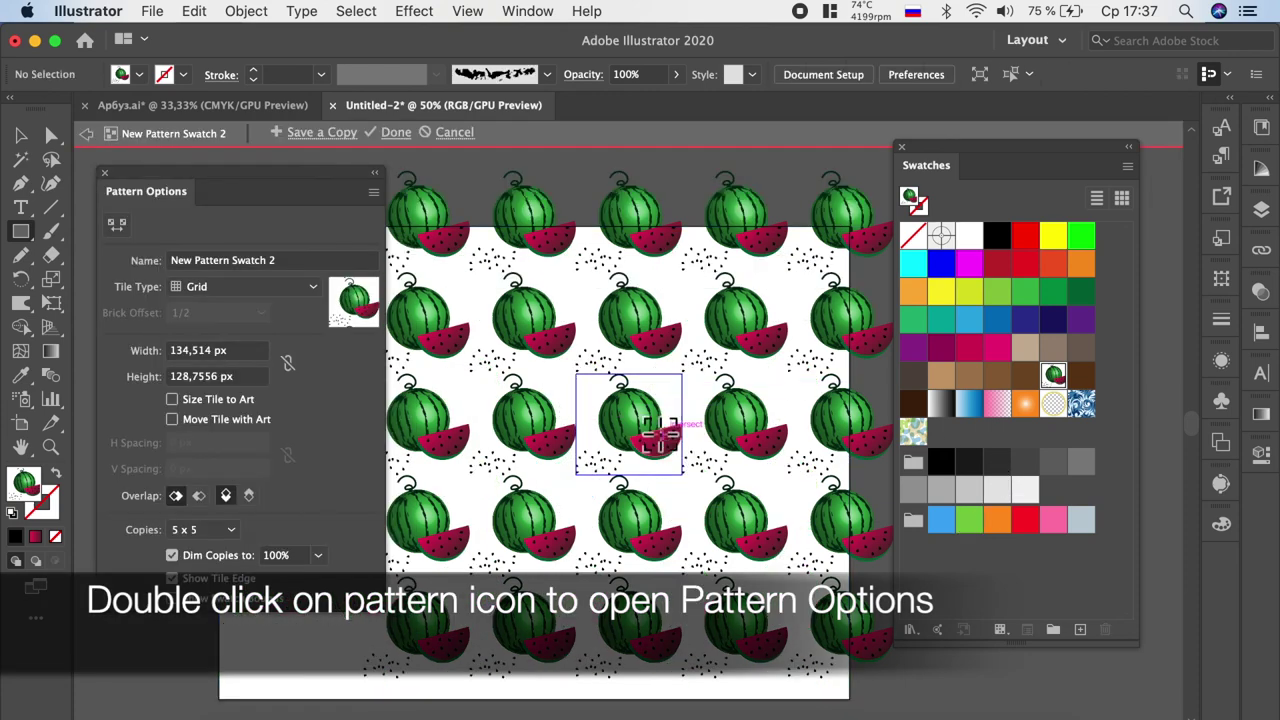
Step: Set the pattern's Tile Type to Brick by Row, then exit pattern editing
{"action": "scroll", "coordinate": [654, 424], "scroll_direction": "up", "scroll_amount": 1}
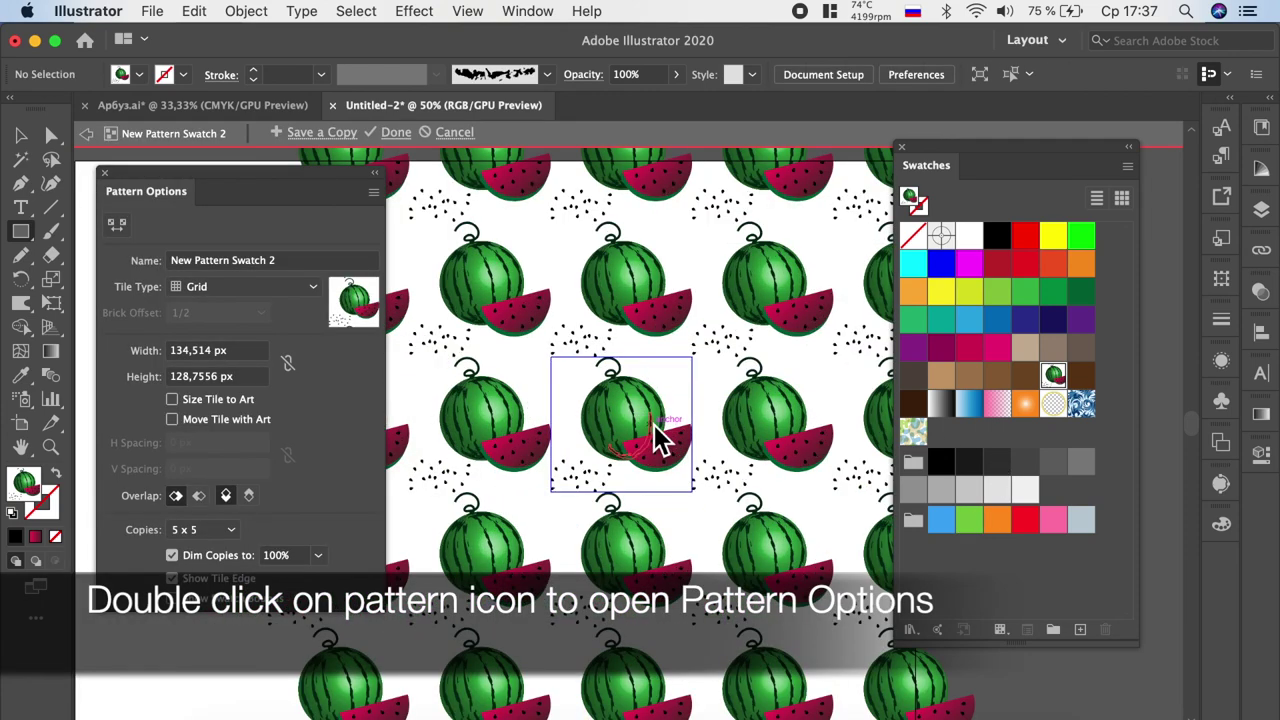
{"action": "scroll", "coordinate": [654, 424], "scroll_direction": "up", "scroll_amount": 1}
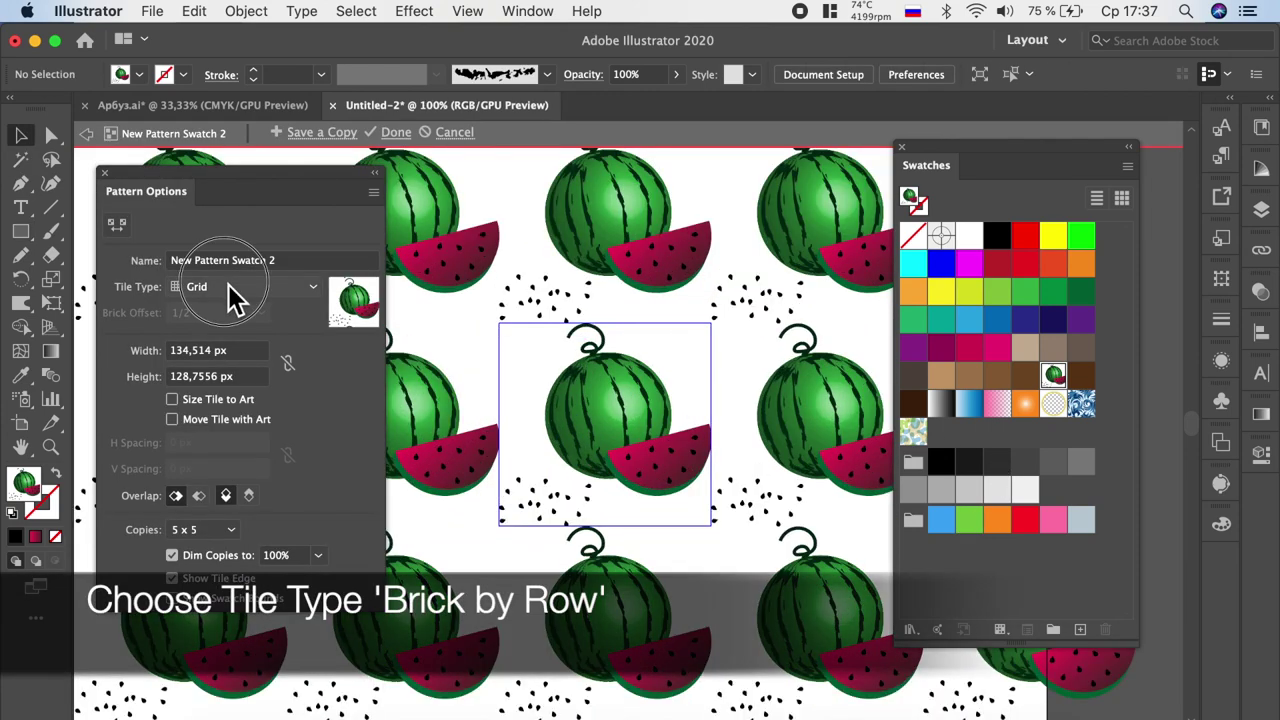
{"action": "left_click", "coordinate": [228, 286]}
{"action": "left_click", "coordinate": [228, 330]}
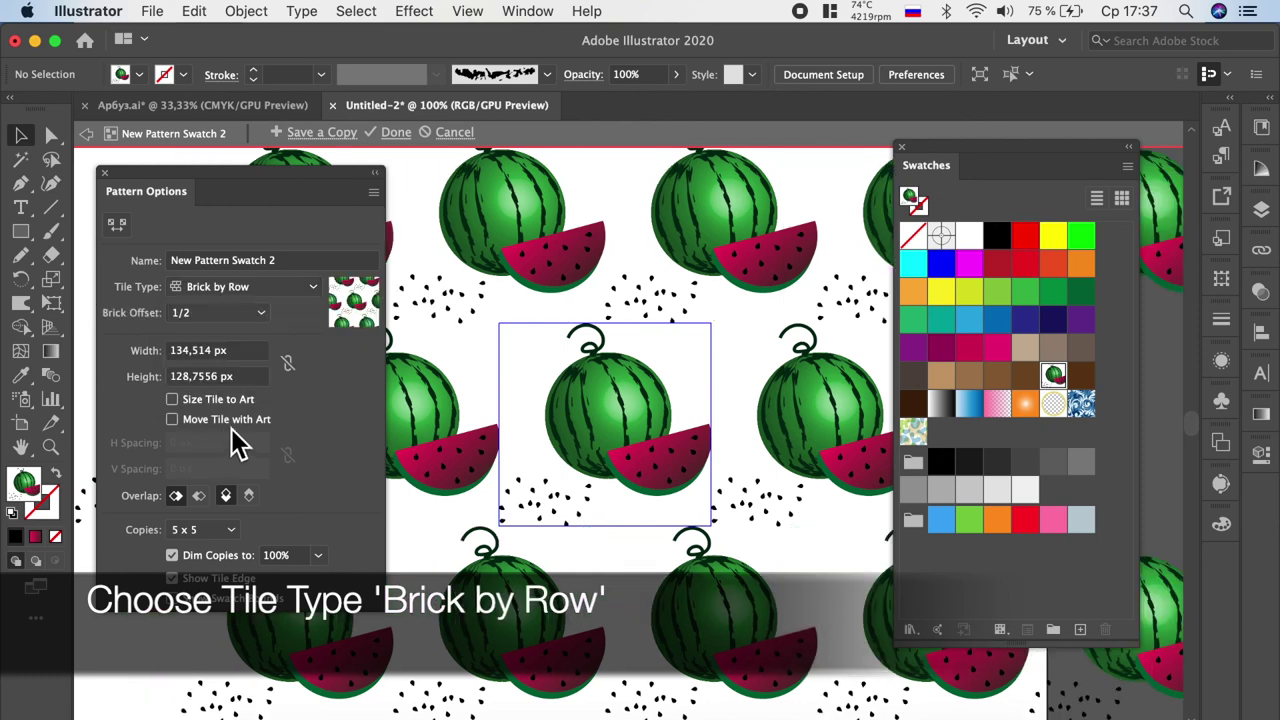
{"action": "scroll", "coordinate": [512, 400], "scroll_direction": "down", "scroll_amount": 2}
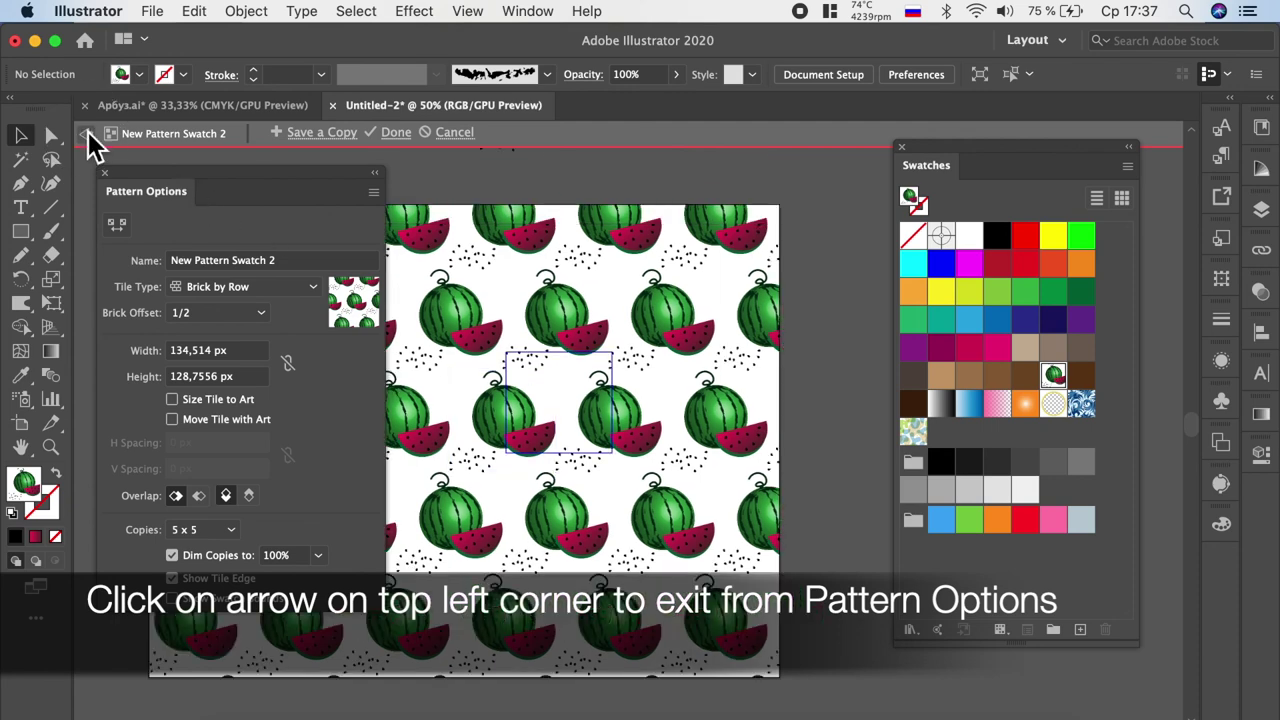
{"action": "left_click", "coordinate": [87, 133]}
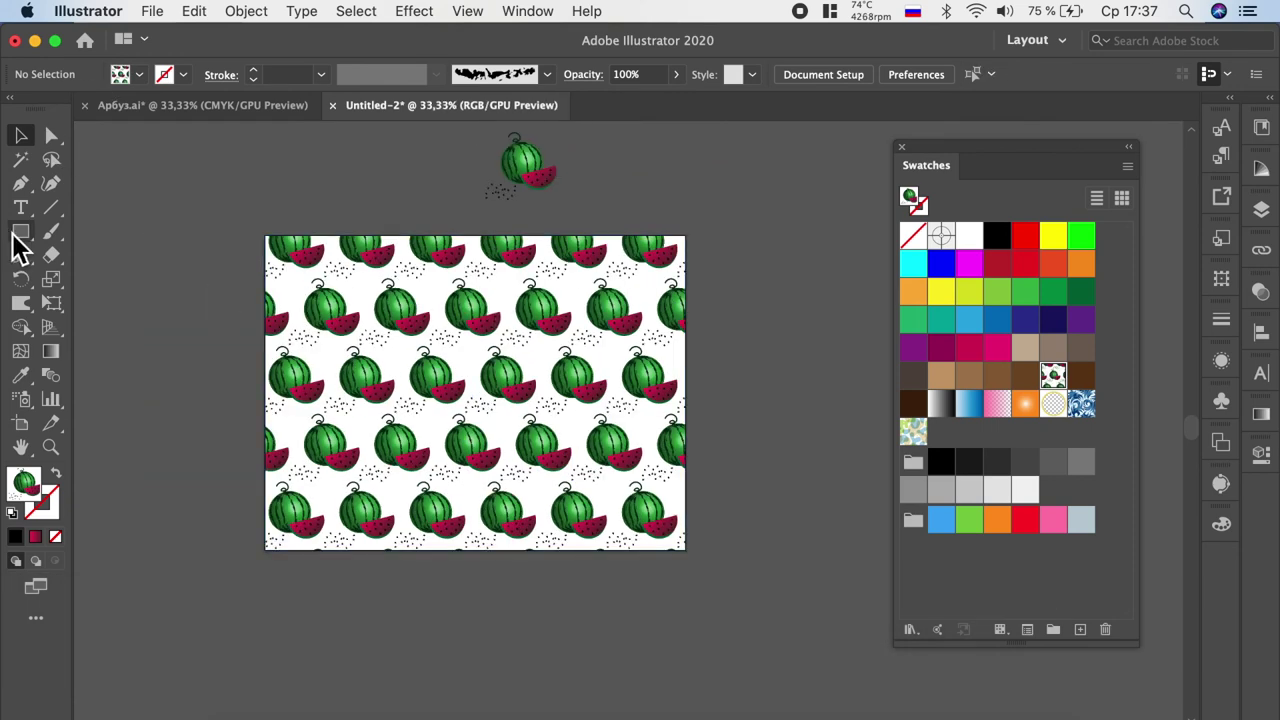
Step: Draw a yellow-filled rectangle over the artboard and send it to back behind the pattern
{"action": "left_click", "coordinate": [21, 233]}
{"action": "mouse_move", "coordinate": [266, 237]}
{"action": "left_mouse_down"}
{"action": "mouse_move", "coordinate": [550, 480]}
{"action": "mouse_move", "coordinate": [685, 549]}
{"action": "left_mouse_up"}
{"action": "left_click", "coordinate": [945, 295]}
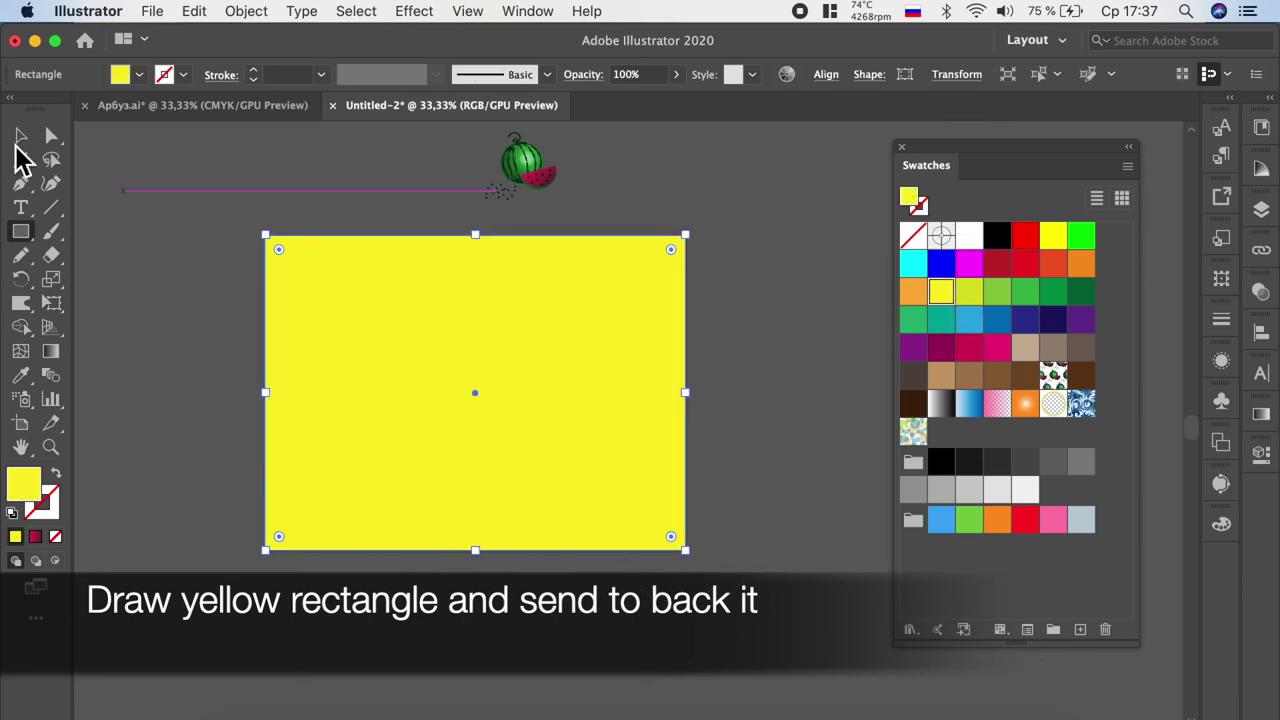
{"action": "left_click", "coordinate": [21, 135]}
{"action": "right_click", "coordinate": [478, 330]}
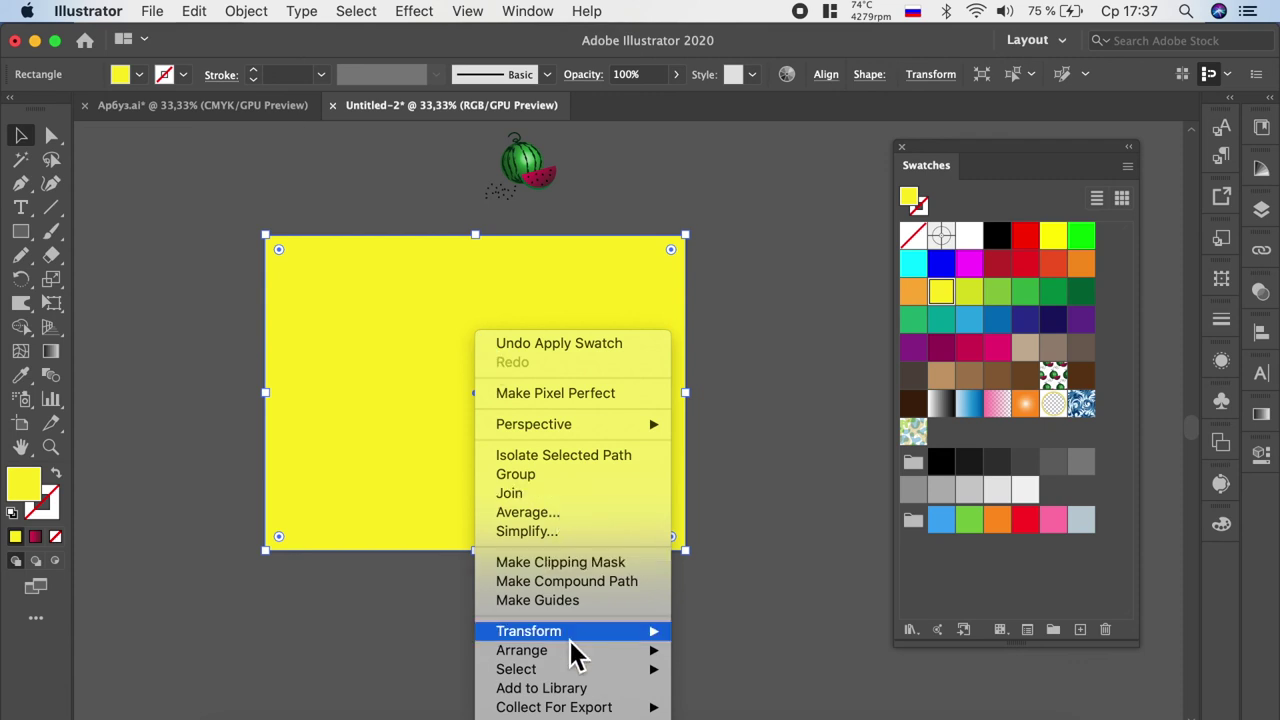
{"action": "mouse_move", "coordinate": [522, 650]}
{"action": "left_click", "coordinate": [738, 697]}
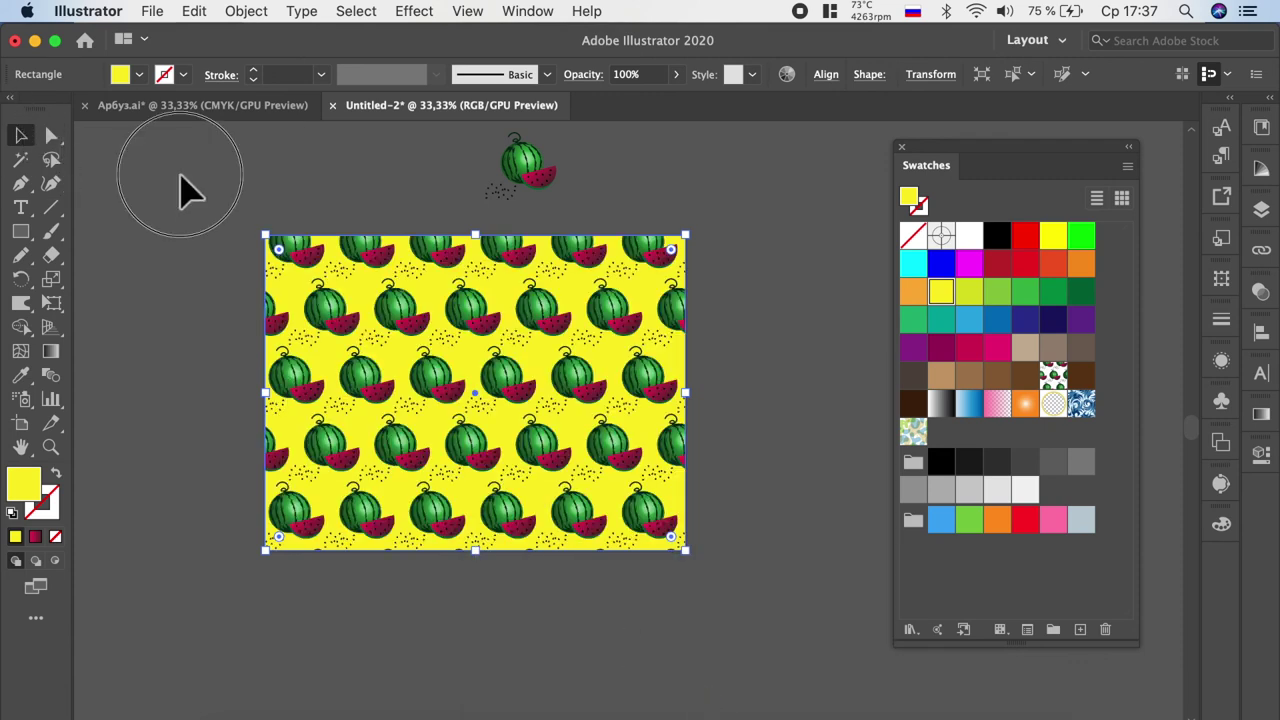
{"action": "left_click", "coordinate": [203, 232]}
{"action": "scroll", "coordinate": [251, 329], "scroll_direction": "up", "scroll_amount": 1}
{"action": "scroll", "coordinate": [669, 363], "scroll_direction": "up", "scroll_amount": 1}
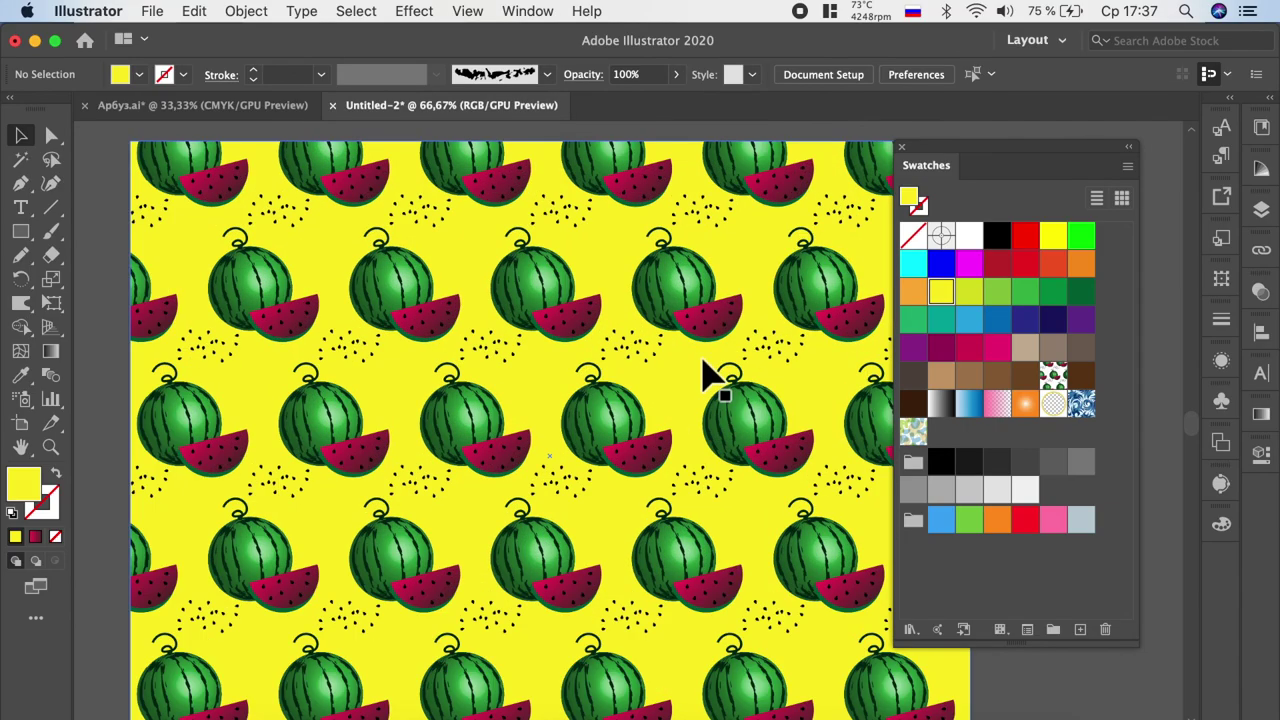